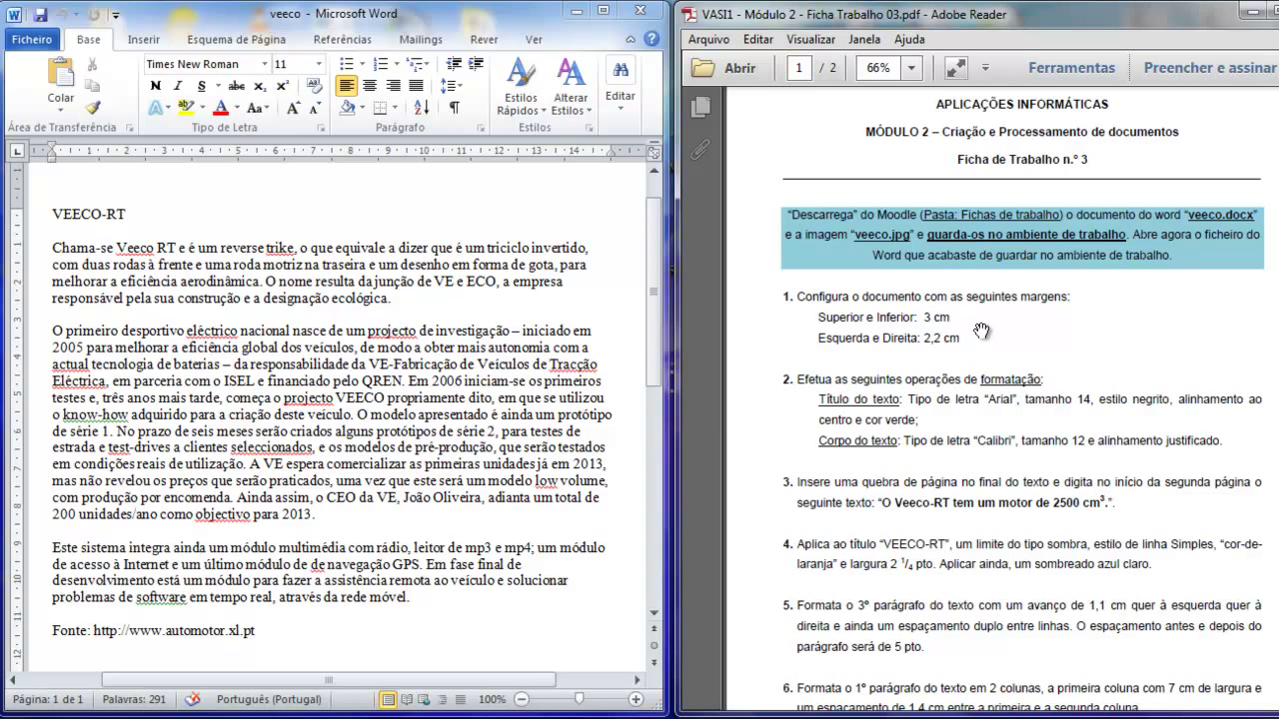
- Activate the veeco document window in Word, beside the worksheet PDF
{"action": "left_click", "coordinate": [221, 226]}
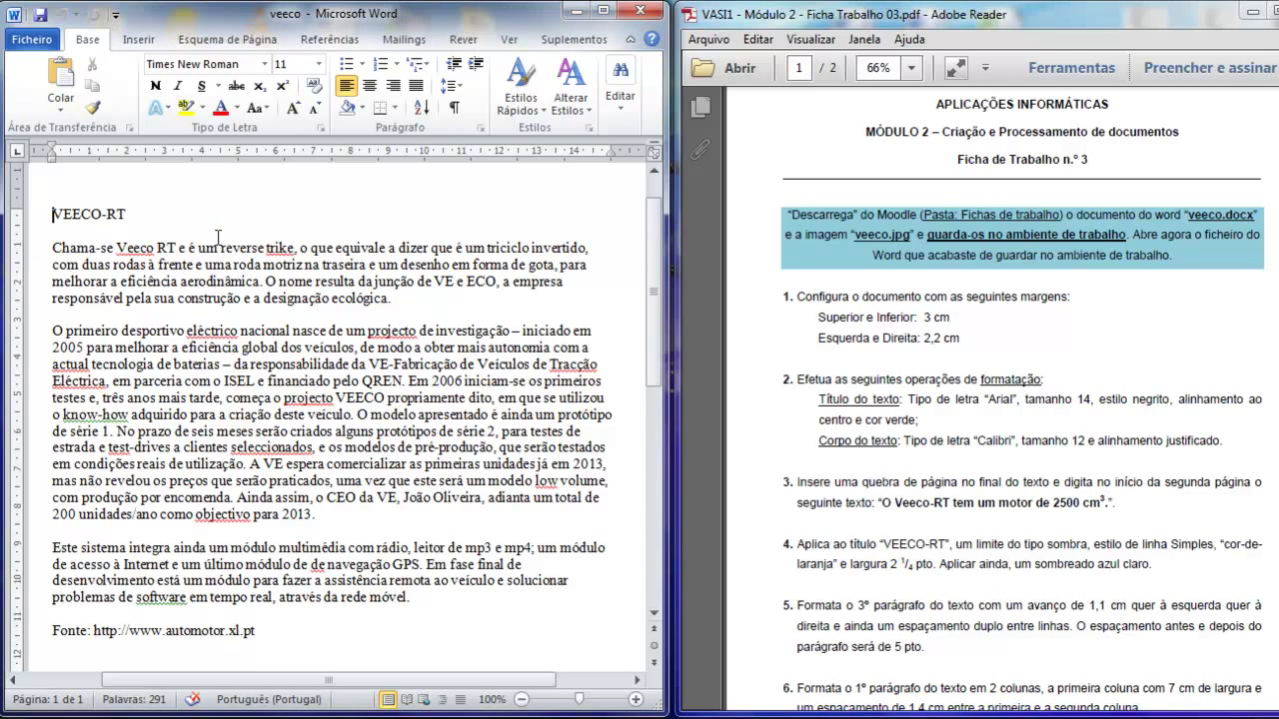
- Set custom page margins of 3 cm top and bottom and 2,2 cm left and right
{"action": "left_click", "coordinate": [236, 38]}
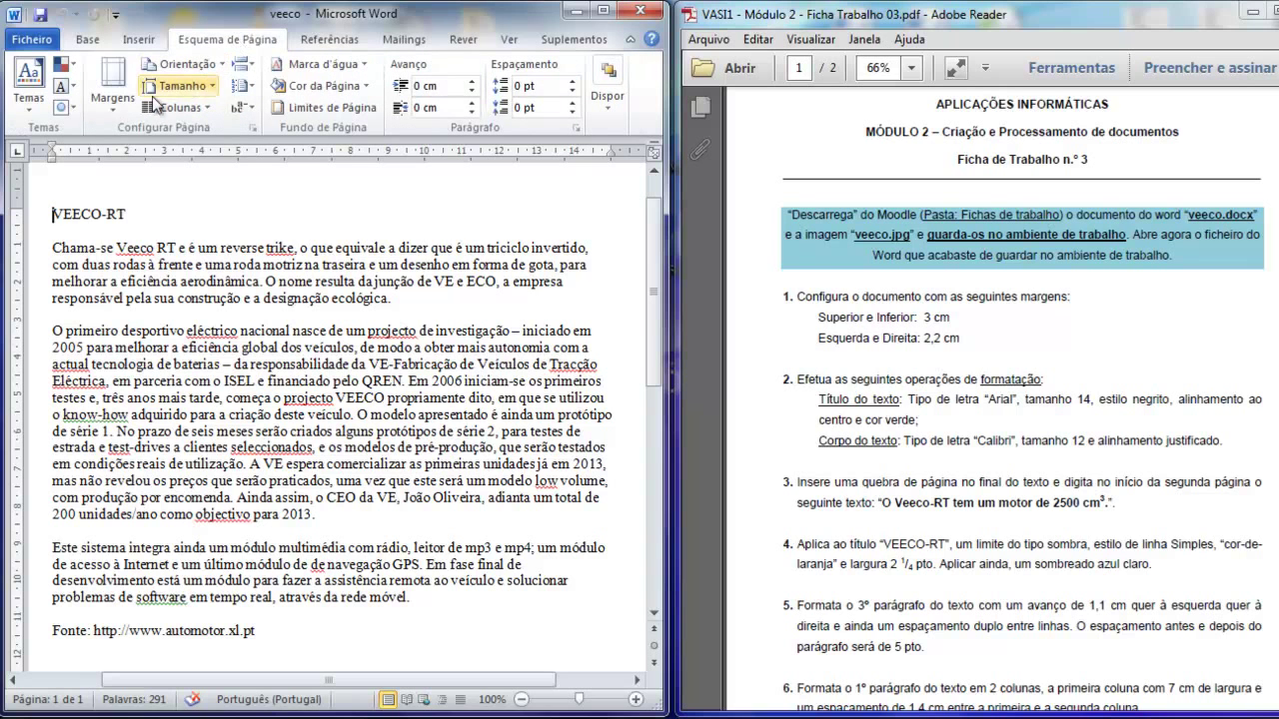
{"action": "left_click", "coordinate": [115, 107]}
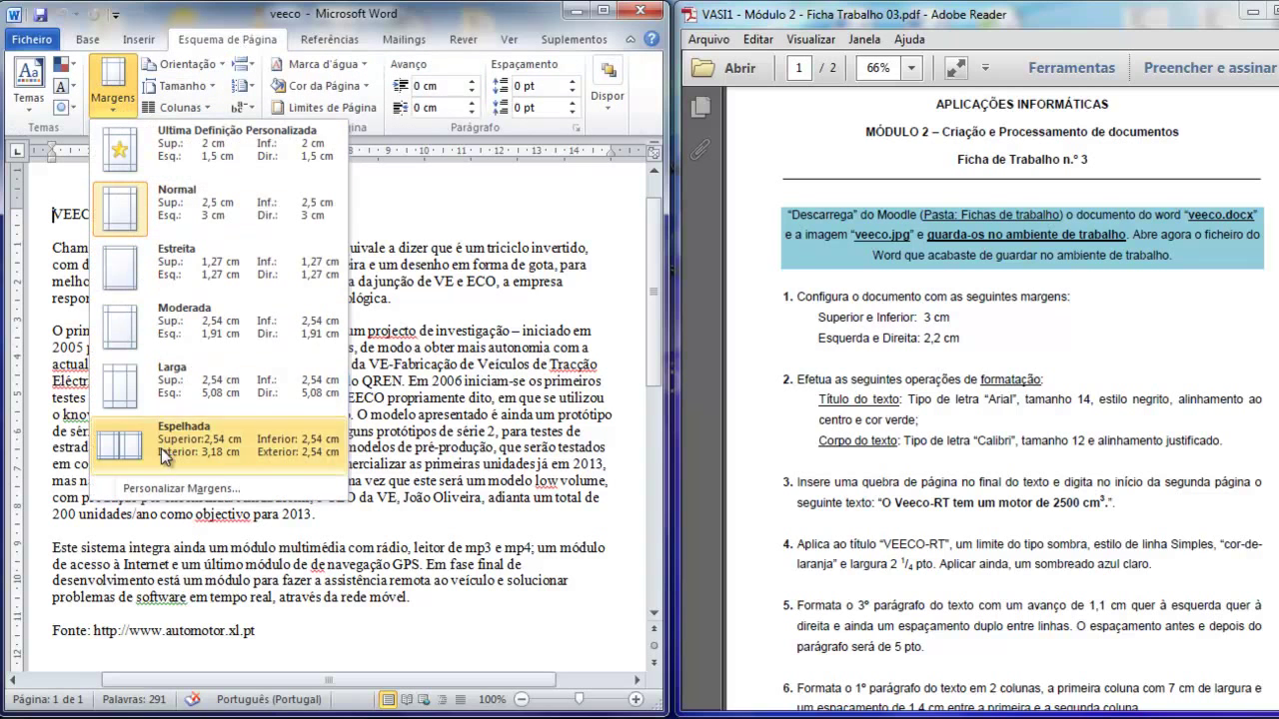
{"action": "left_click", "coordinate": [166, 488]}
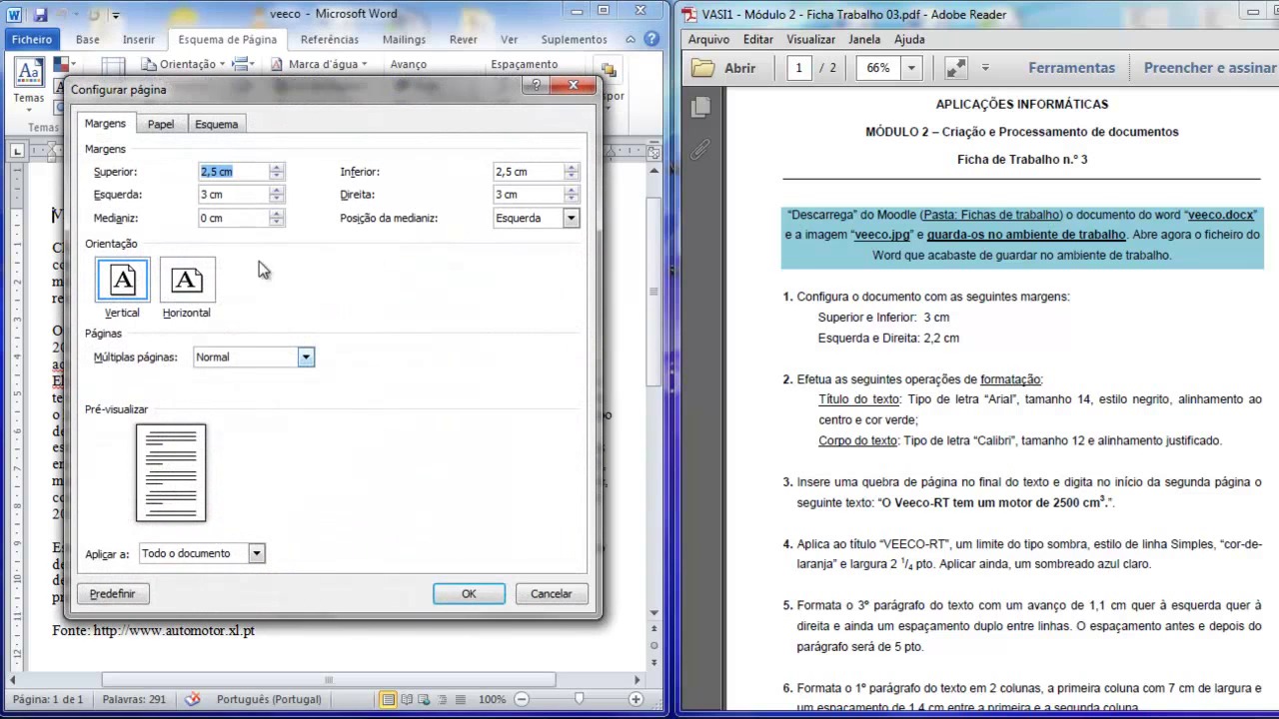
{"action": "left_click", "coordinate": [277, 166]}
{"action": "left_click", "coordinate": [277, 167]}
{"action": "left_click", "coordinate": [277, 167]}
{"action": "left_click", "coordinate": [277, 167]}
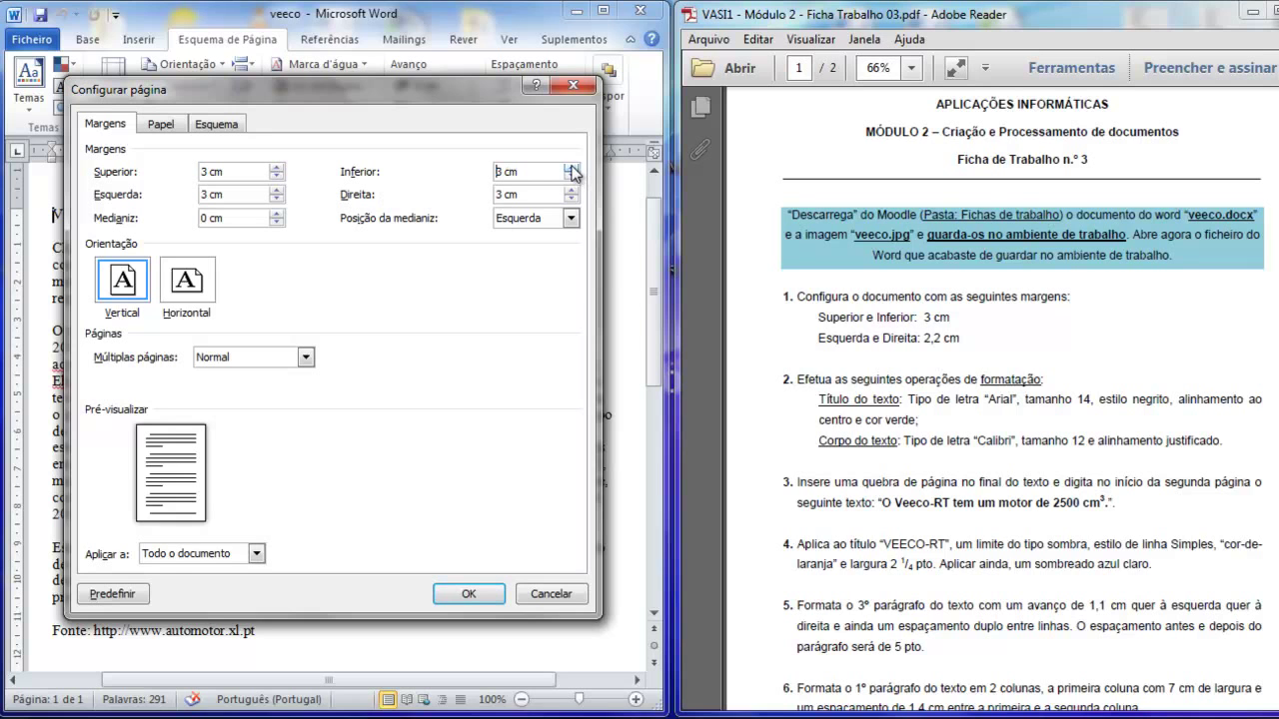
{"action": "left_click", "coordinate": [275, 199]}
{"action": "left_click", "coordinate": [275, 200]}
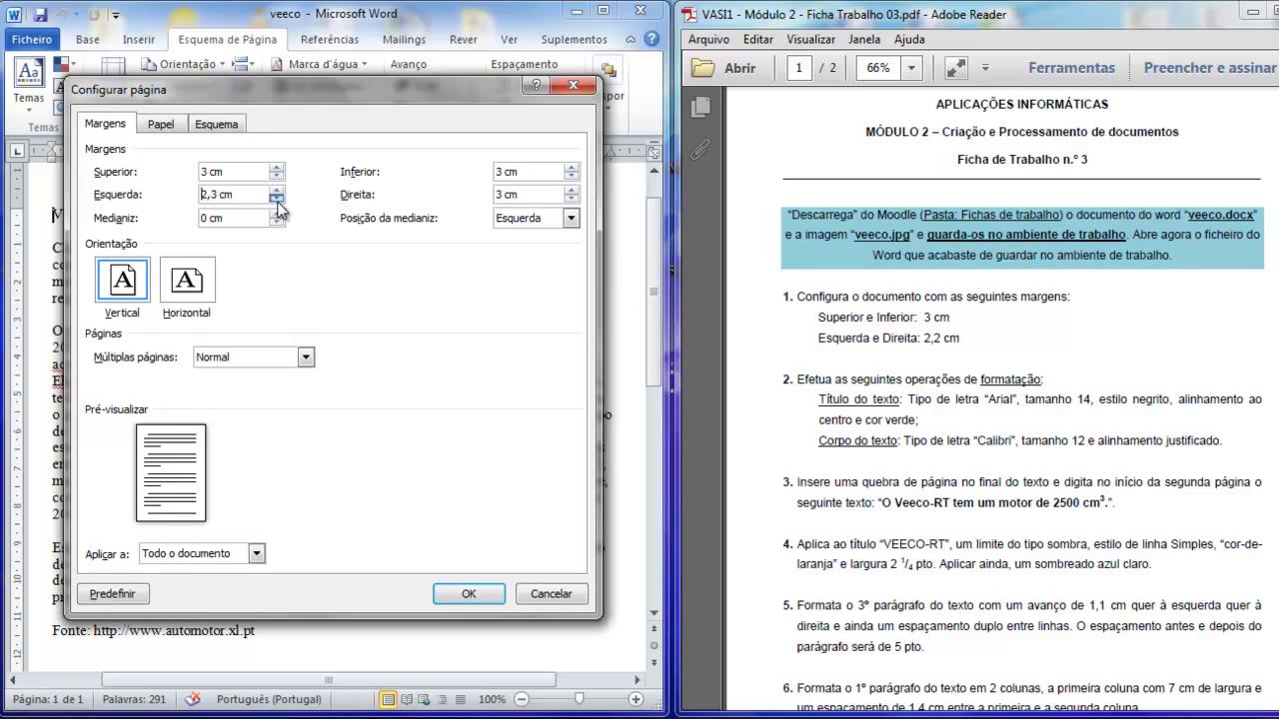
{"action": "left_click", "coordinate": [571, 200]}
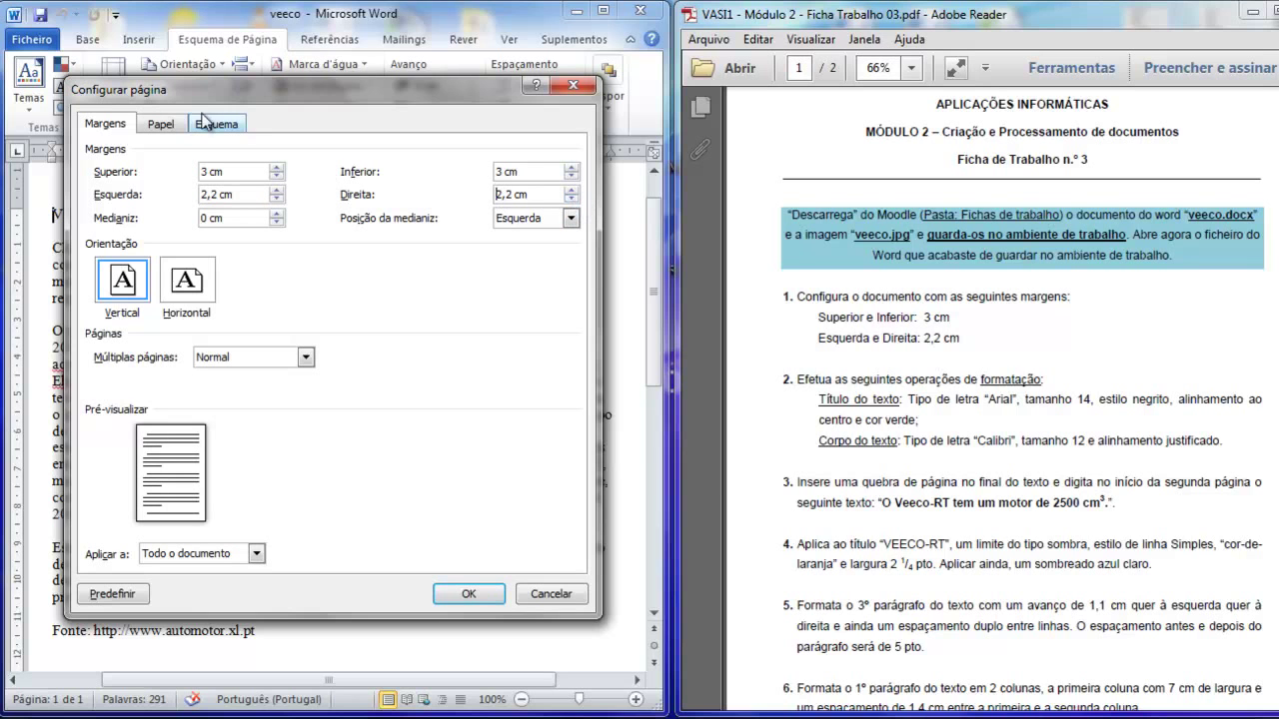
{"action": "left_click", "coordinate": [480, 603]}
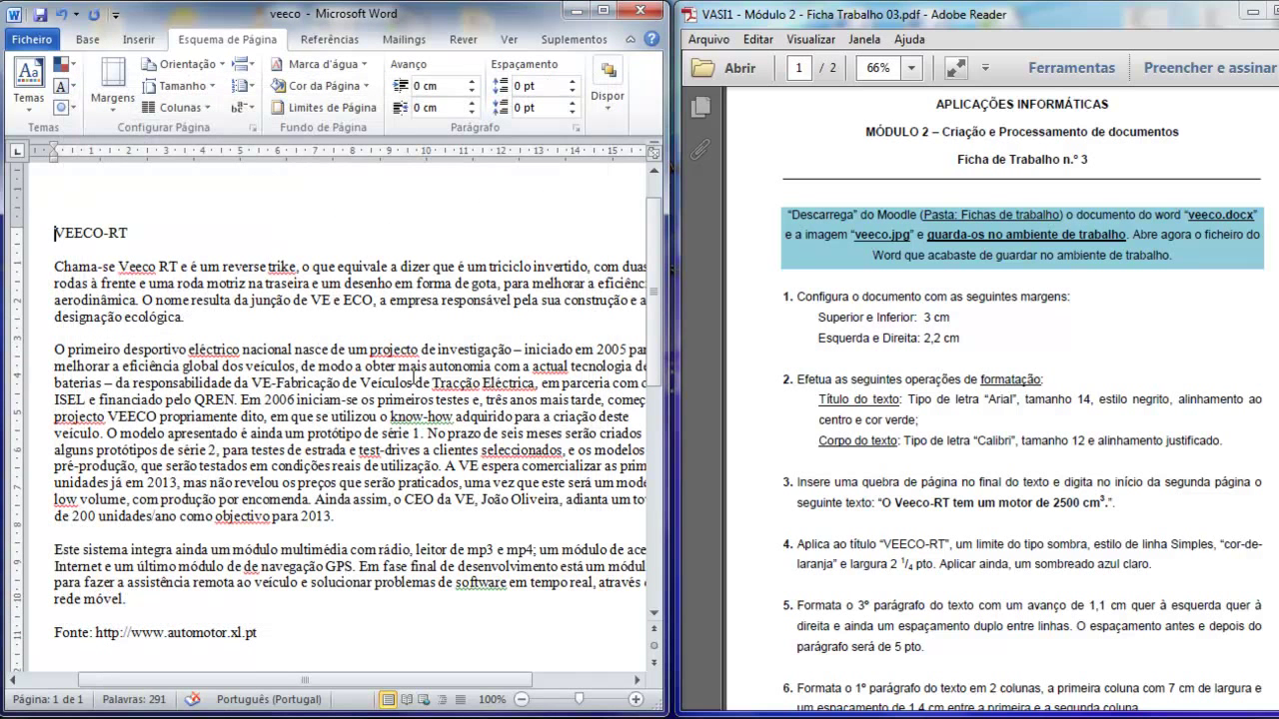
- Format the VEECO-RT title as Arial 14, bold, centred, in green
{"action": "left_click_drag", "start_coordinate": [378, 687], "coordinate": [398, 688]}
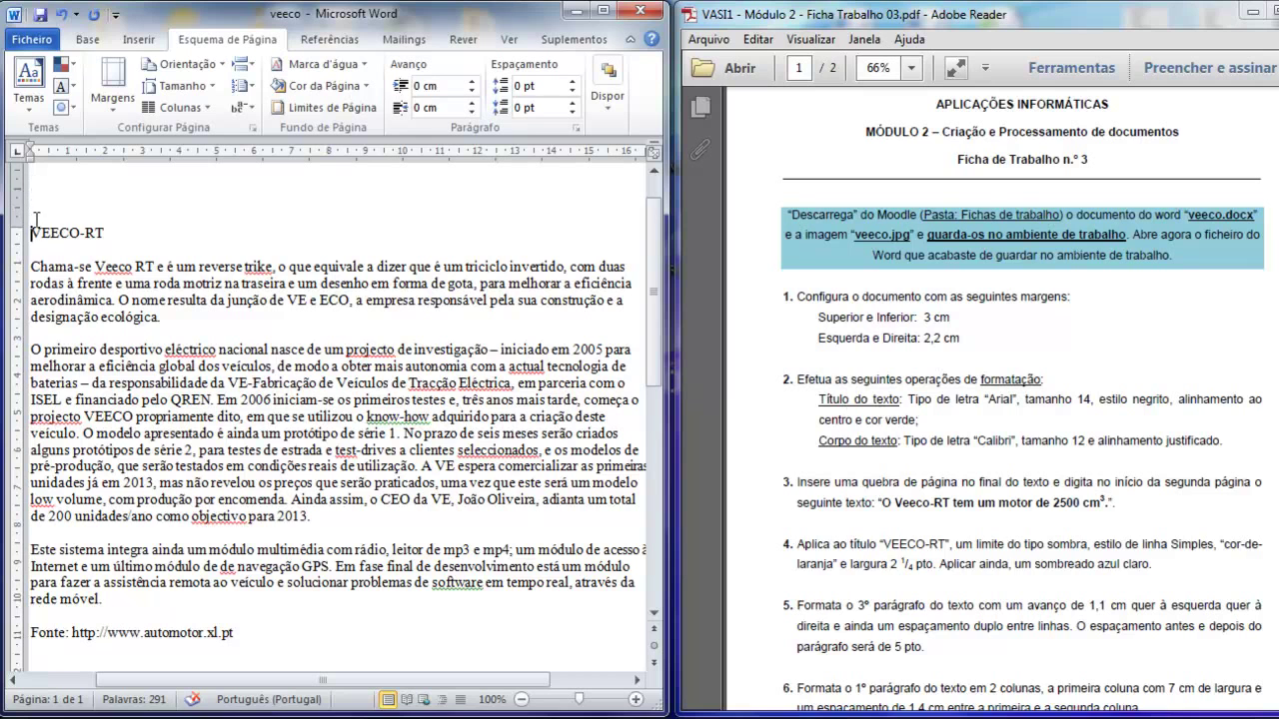
{"action": "left_click_drag", "start_coordinate": [31, 231], "coordinate": [110, 234]}
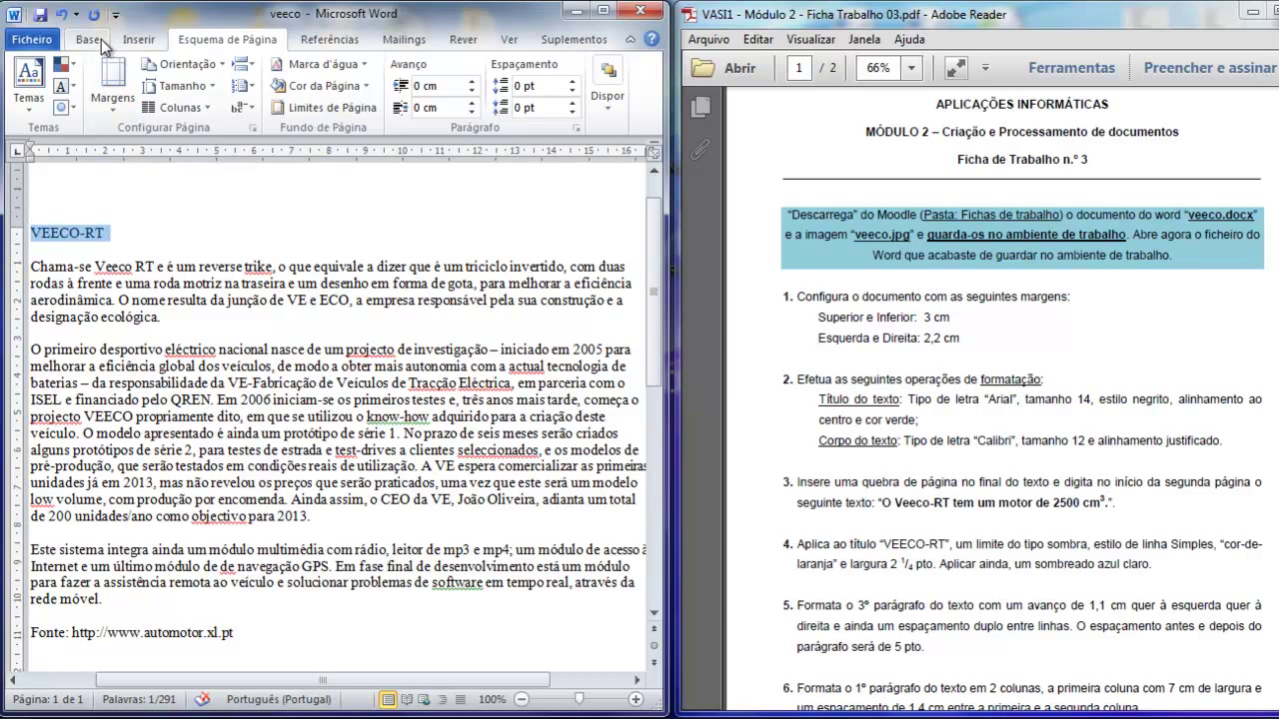
{"action": "left_click", "coordinate": [100, 50]}
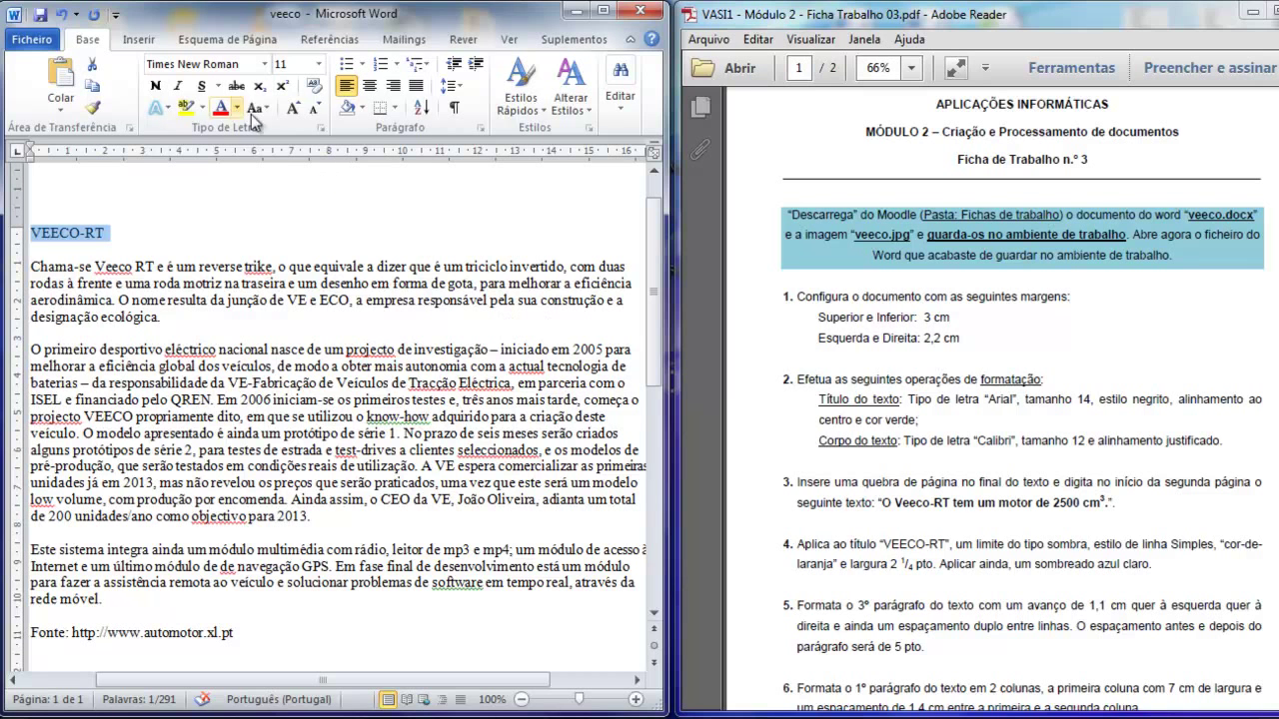
{"action": "left_click", "coordinate": [262, 64]}
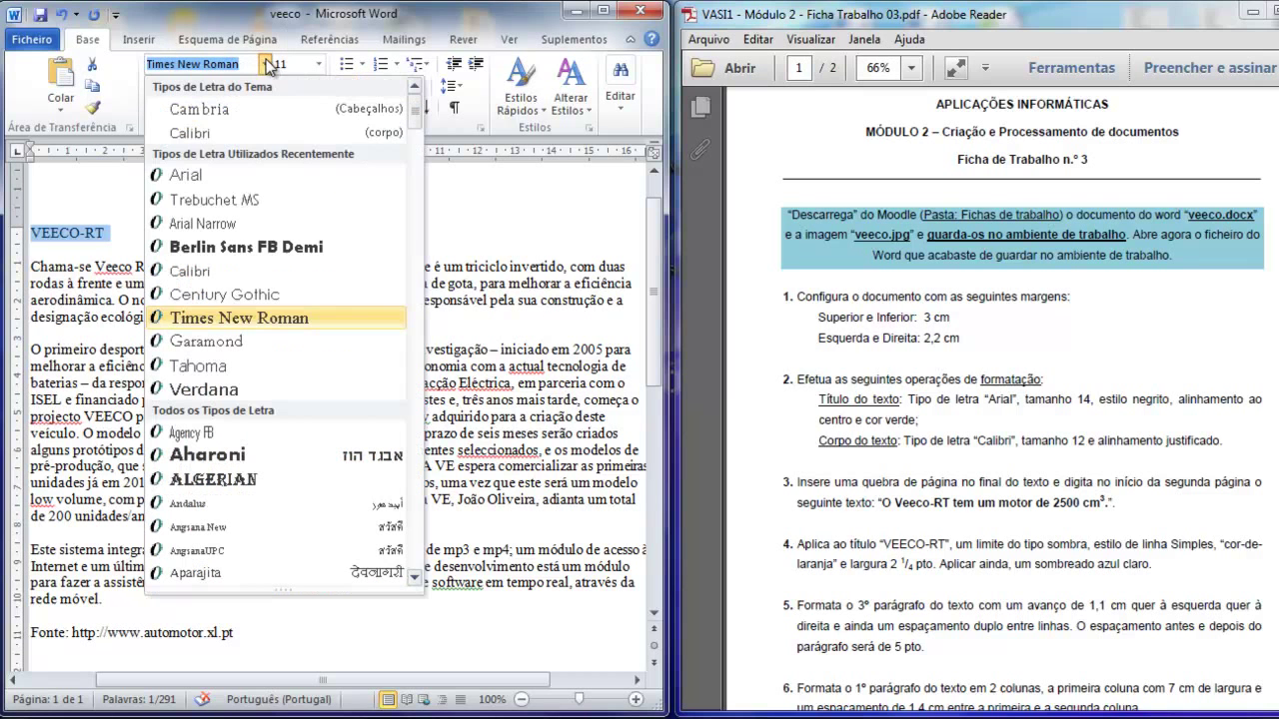
{"action": "left_click", "coordinate": [229, 173]}
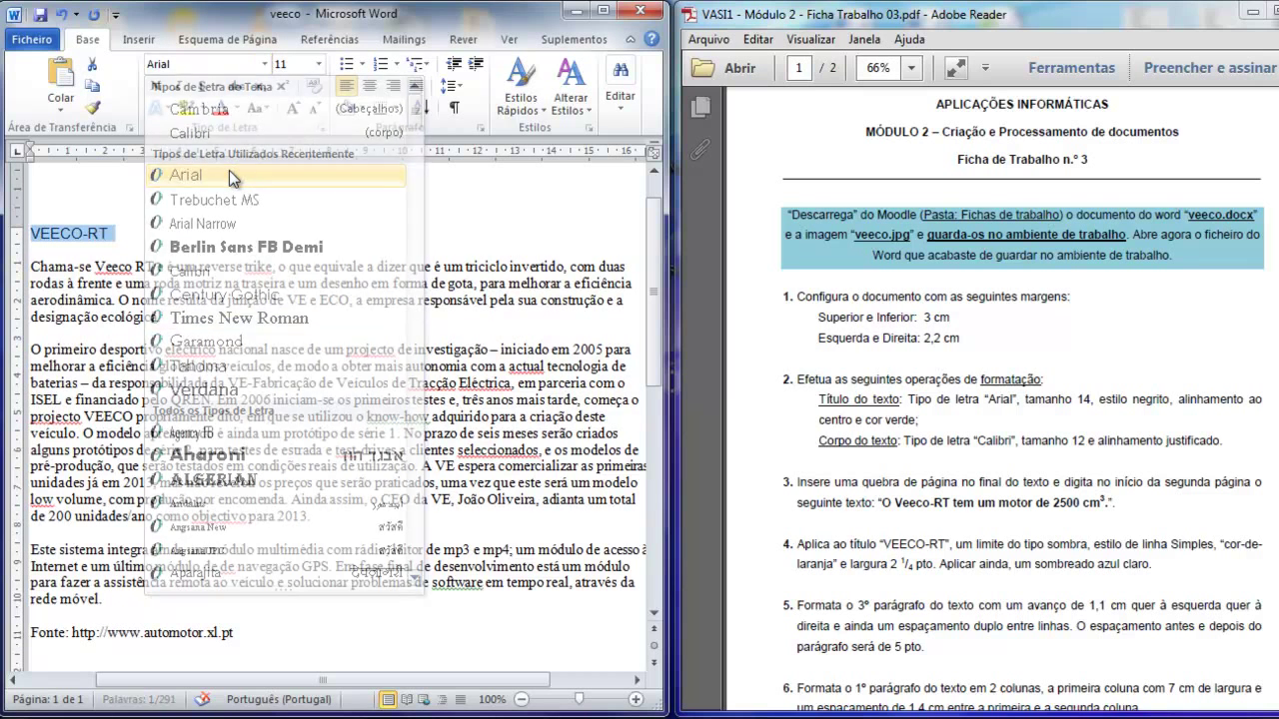
{"action": "left_click", "coordinate": [320, 64]}
{"action": "left_click", "coordinate": [295, 166]}
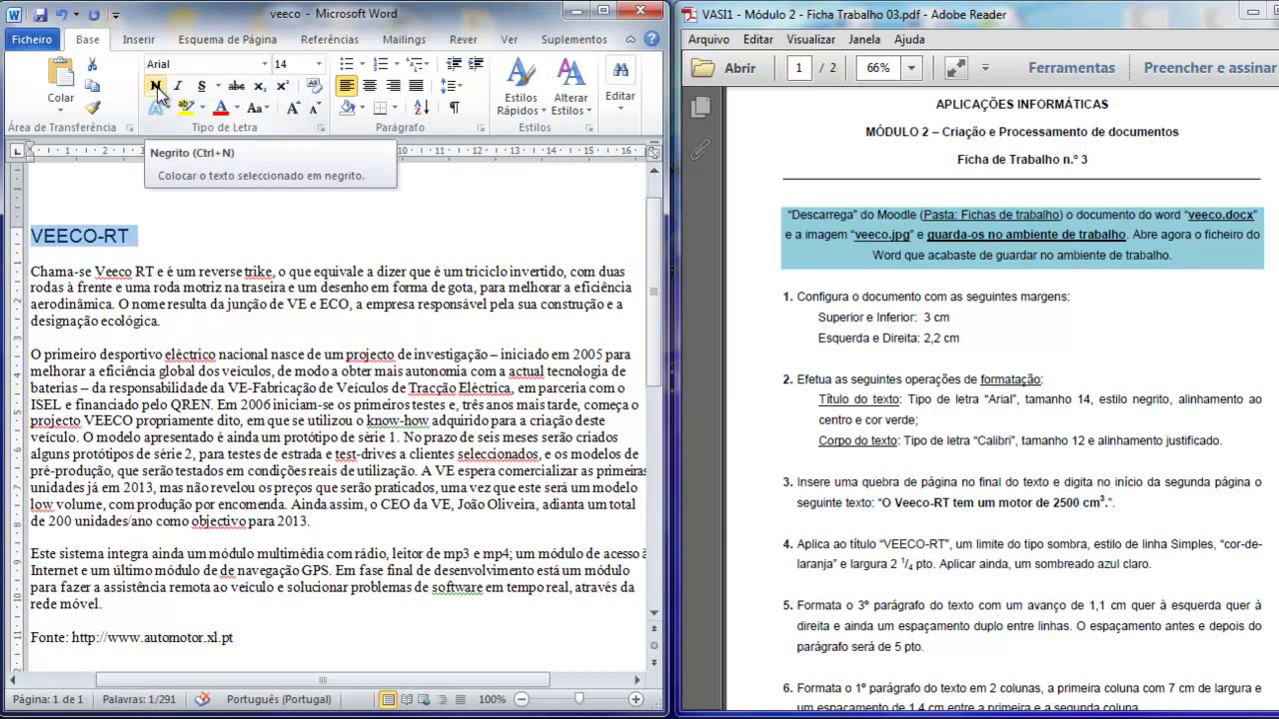
{"action": "left_click", "coordinate": [156, 87]}
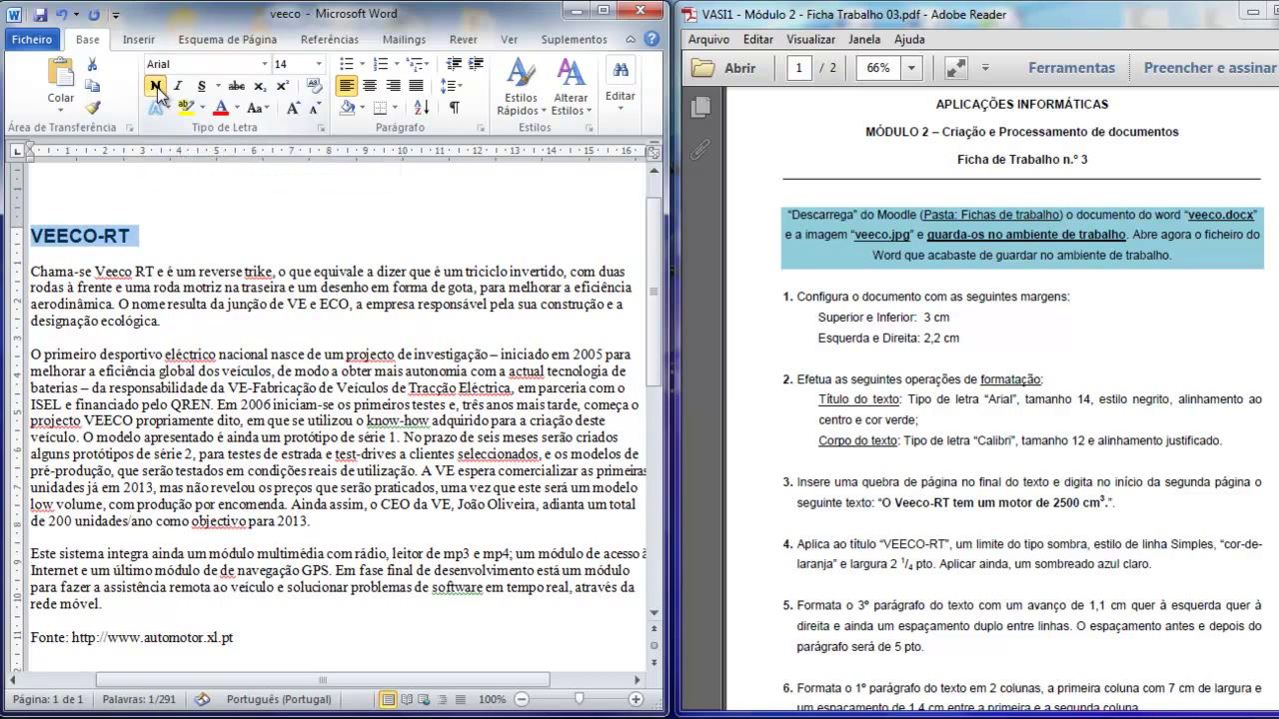
{"action": "left_click", "coordinate": [370, 88]}
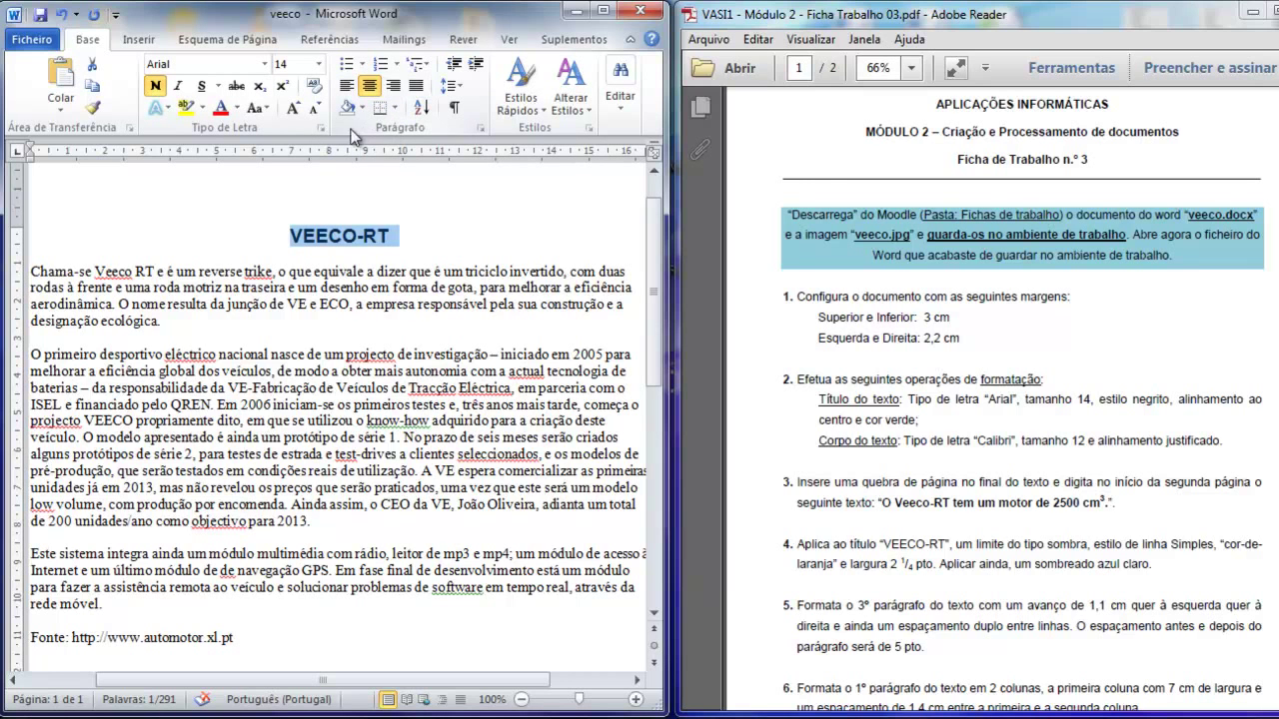
{"action": "left_click", "coordinate": [238, 108]}
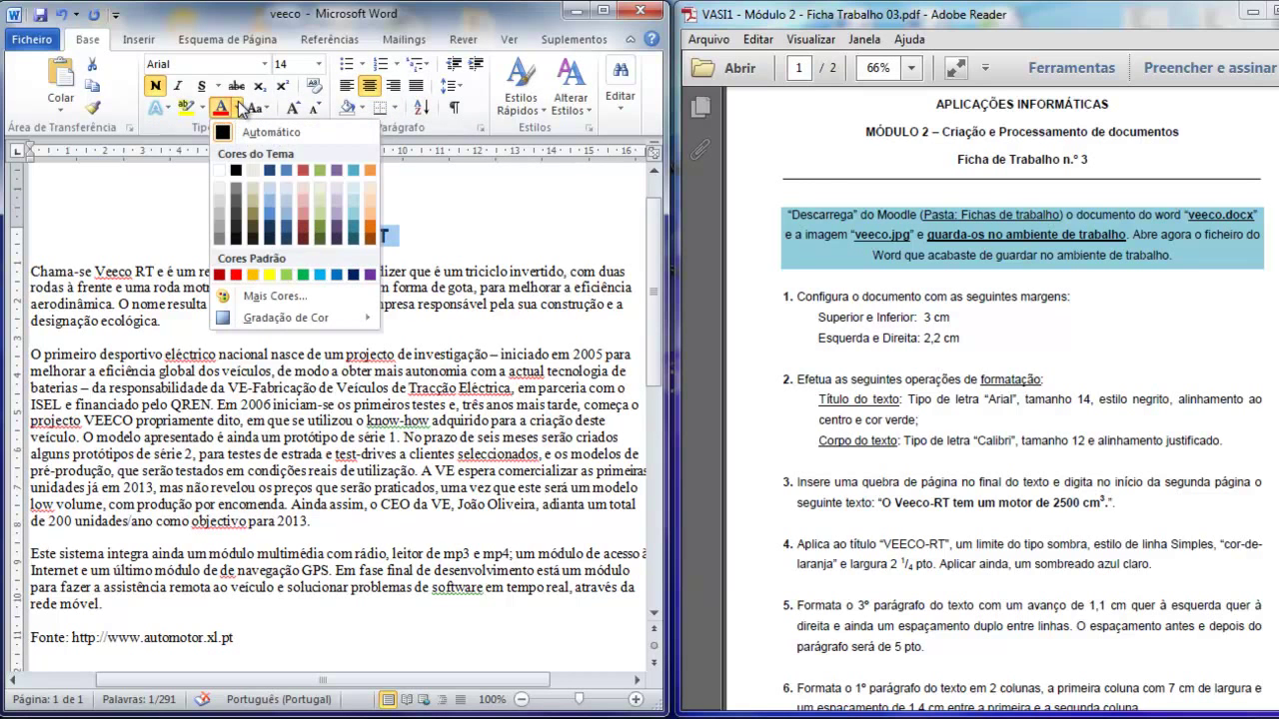
{"action": "left_click", "coordinate": [305, 273]}
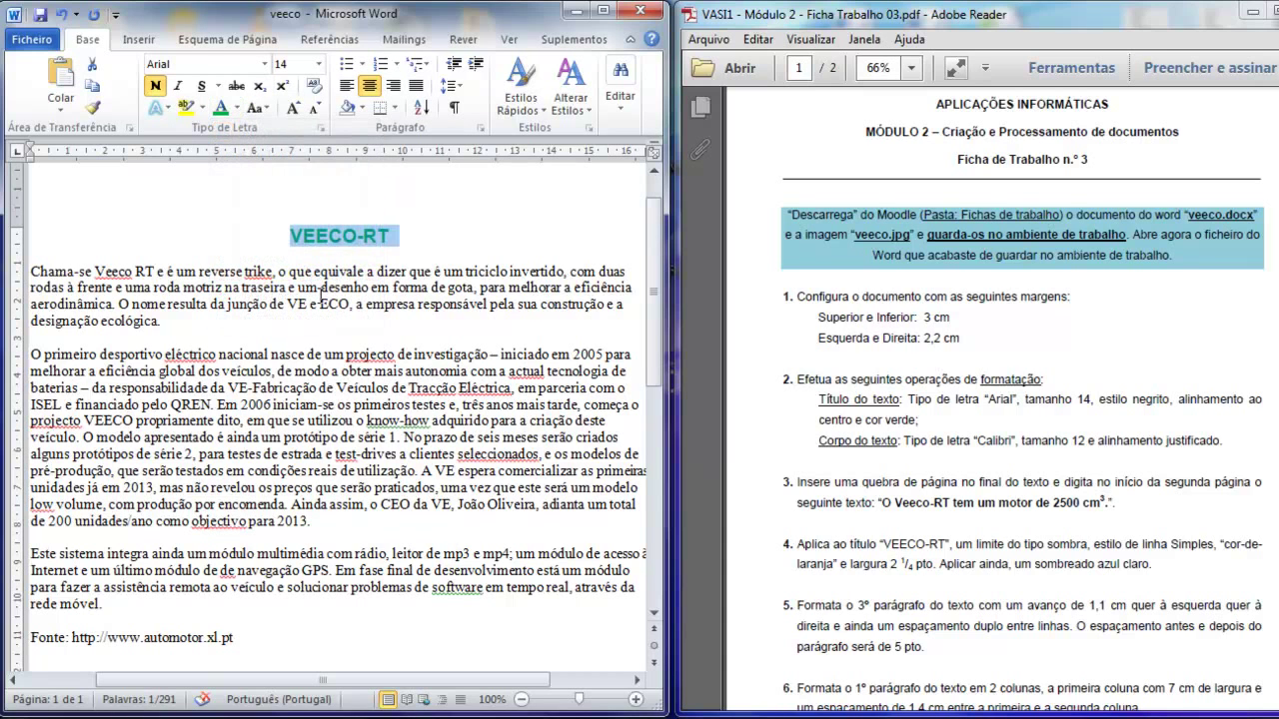
{"action": "left_click", "coordinate": [341, 334]}
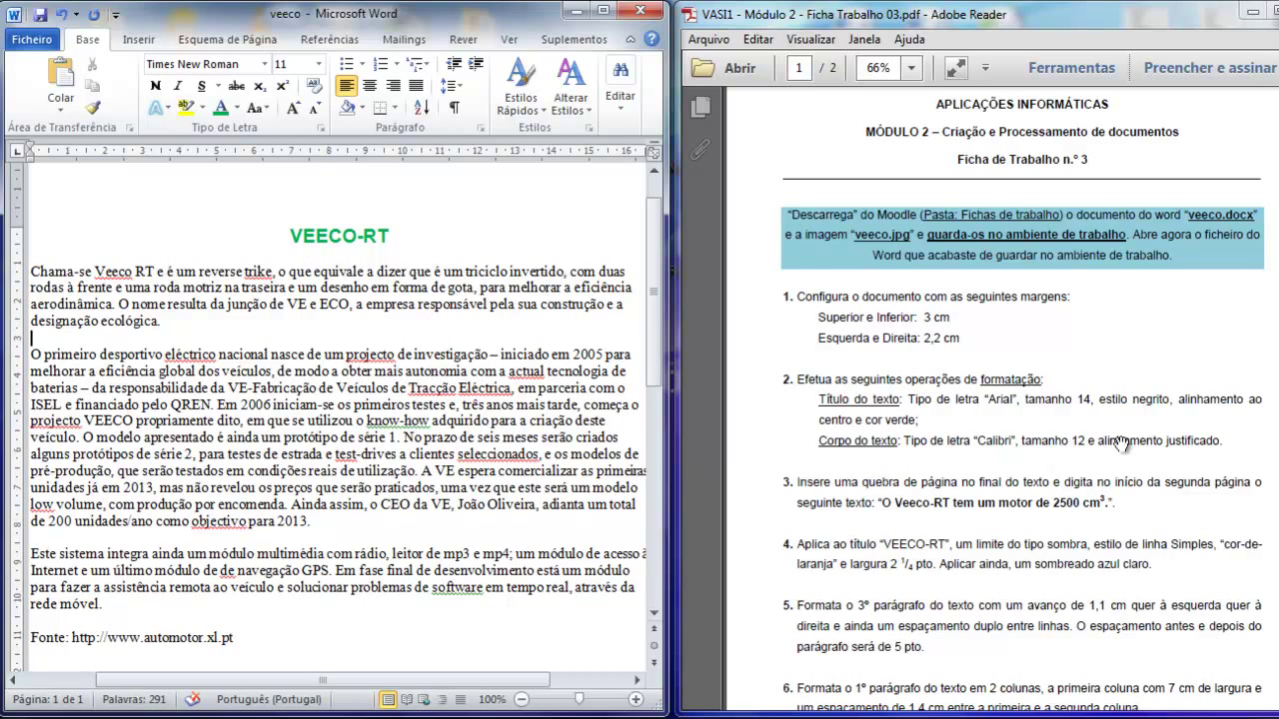
- Set all body paragraphs to Calibri (Corpo) 12 with justified alignment
{"action": "left_click_drag", "start_coordinate": [32, 272], "coordinate": [268, 635]}
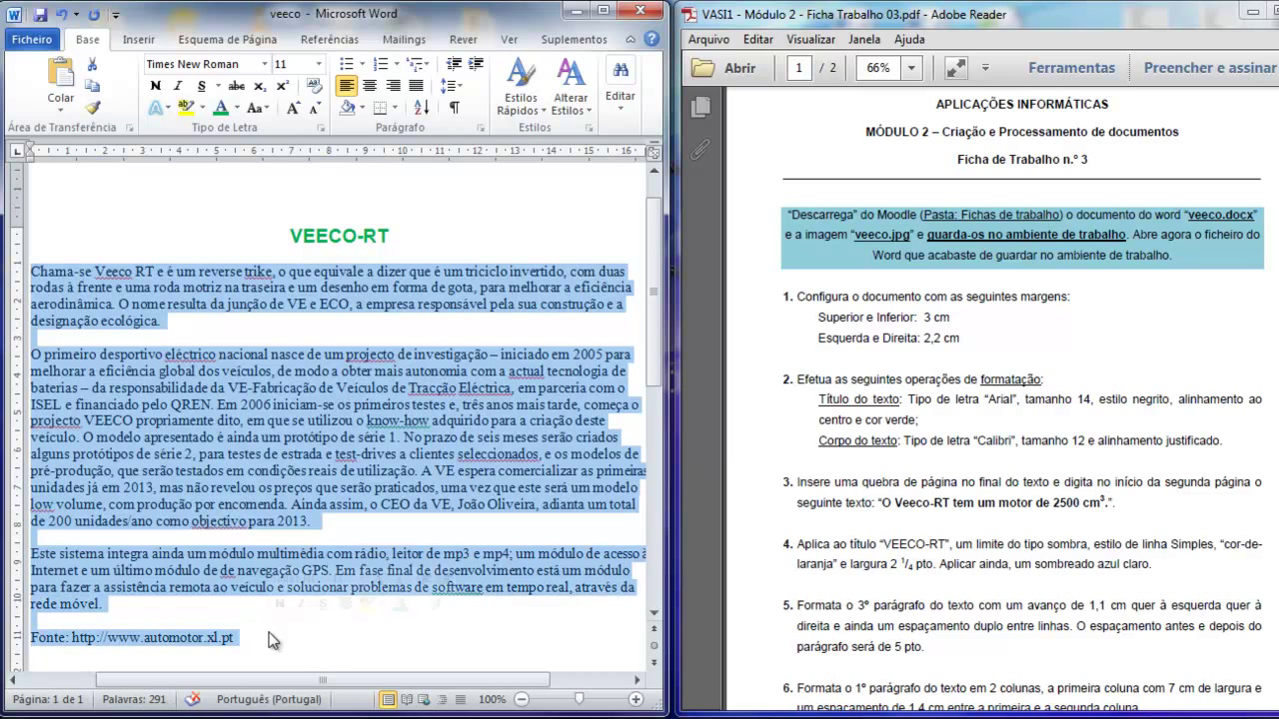
{"action": "left_click", "coordinate": [264, 64]}
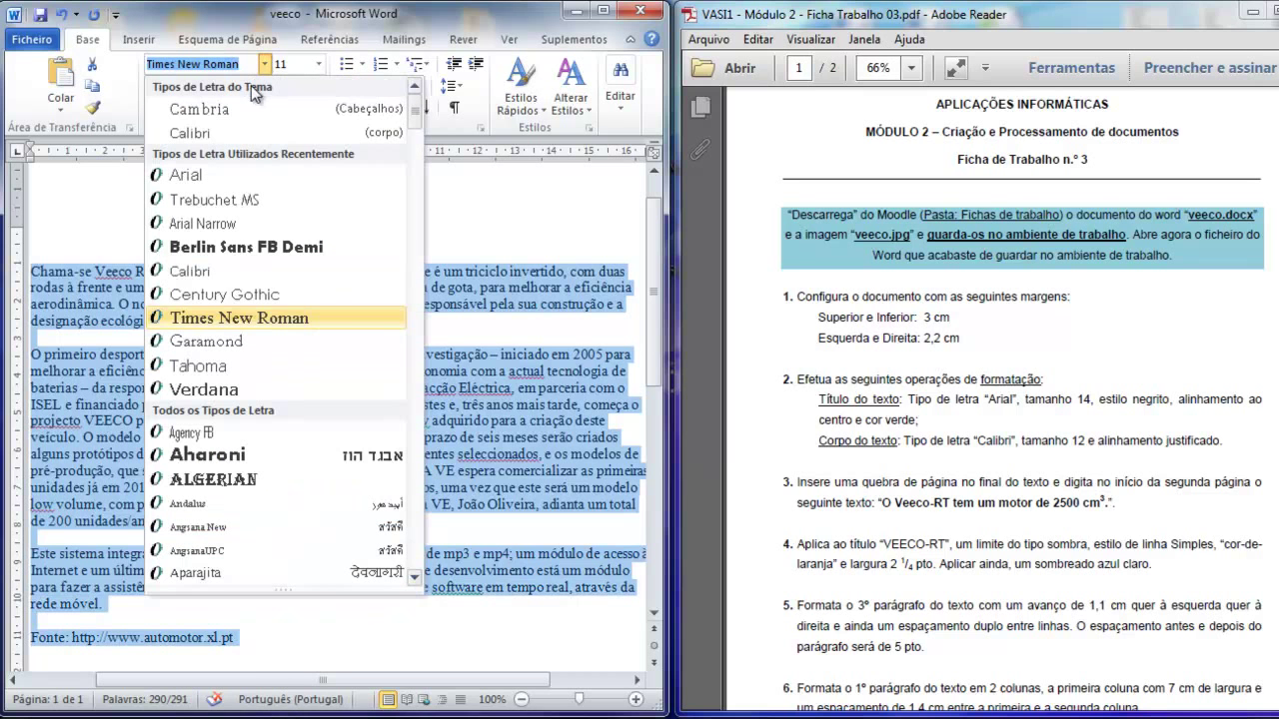
{"action": "left_click", "coordinate": [226, 131]}
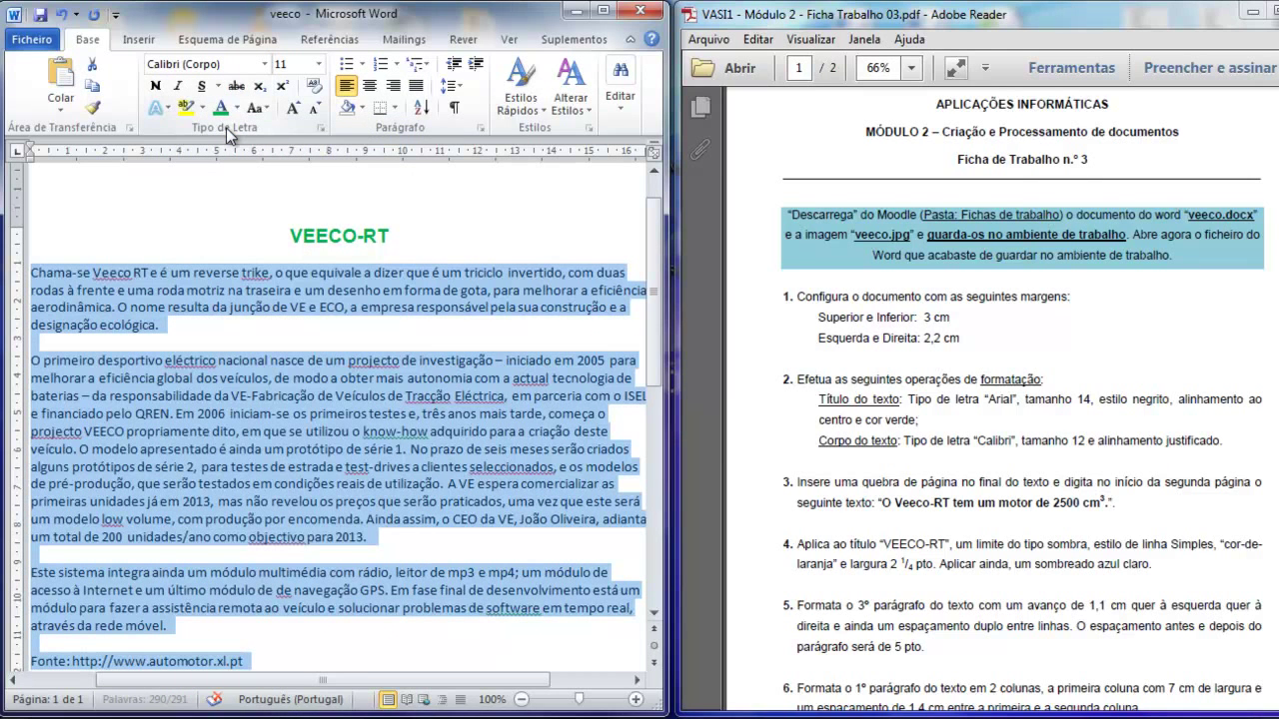
{"action": "left_click", "coordinate": [317, 66]}
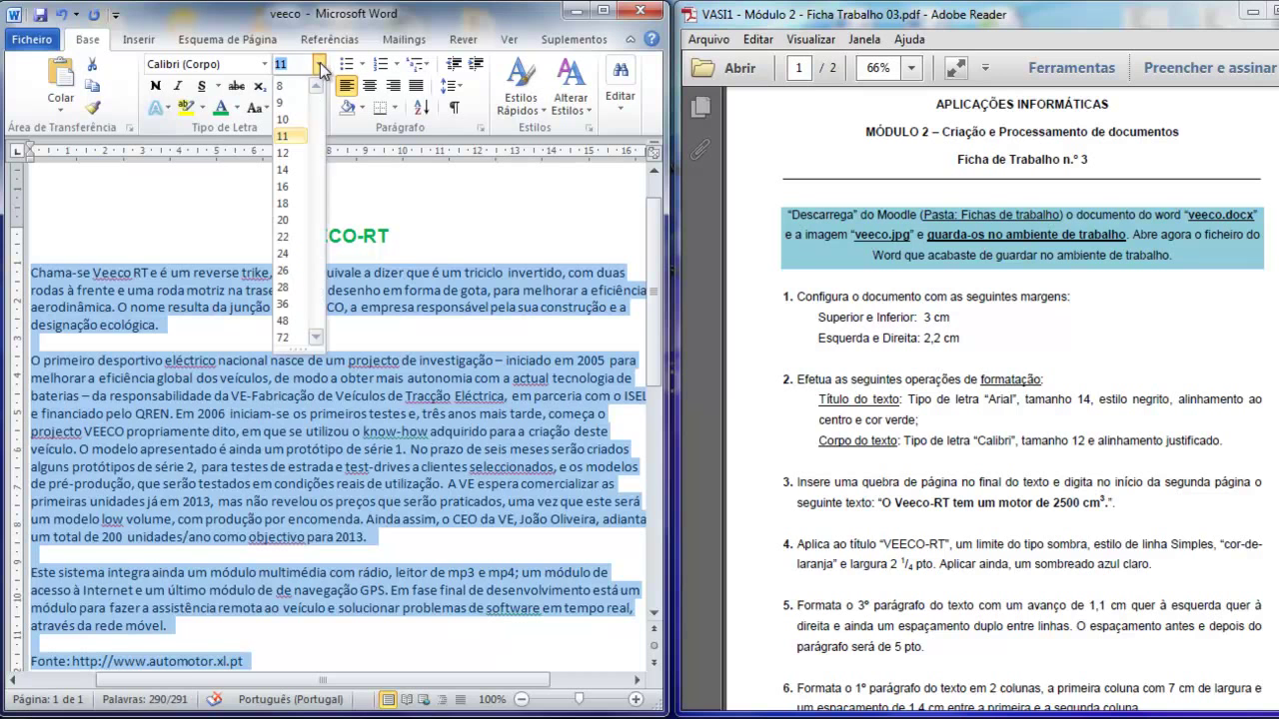
{"action": "left_click", "coordinate": [297, 148]}
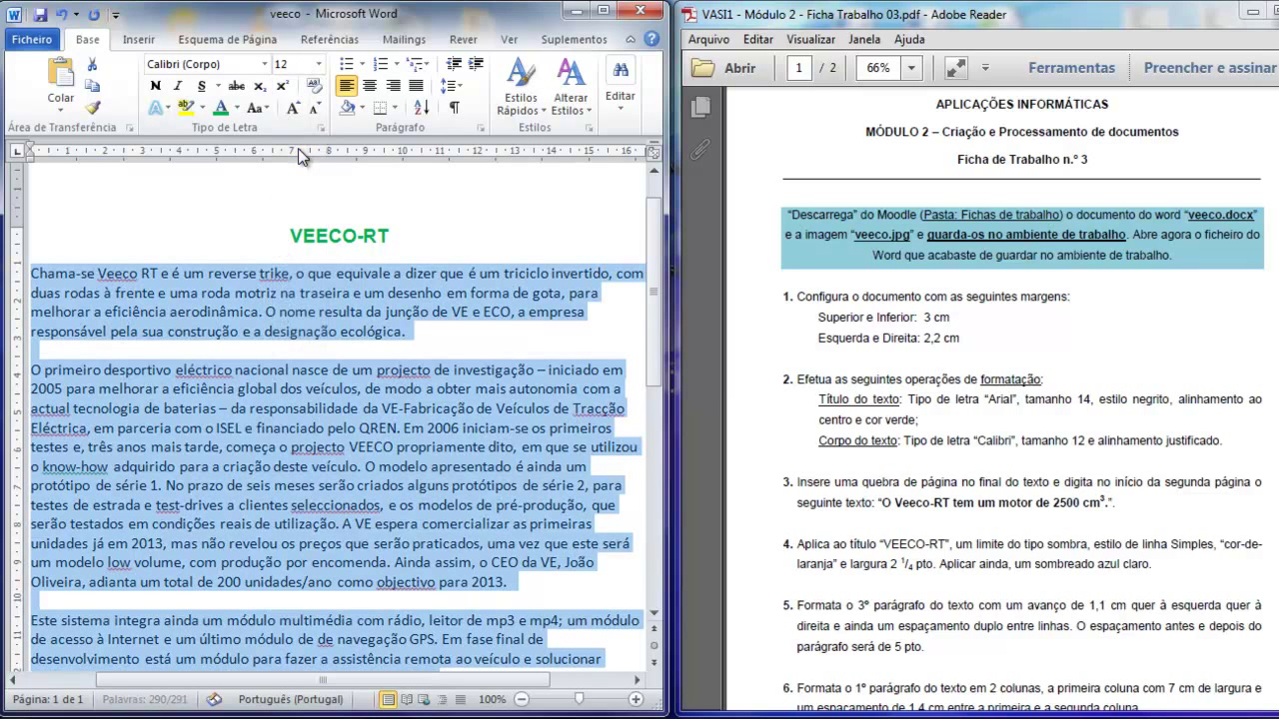
{"action": "left_click", "coordinate": [415, 86]}
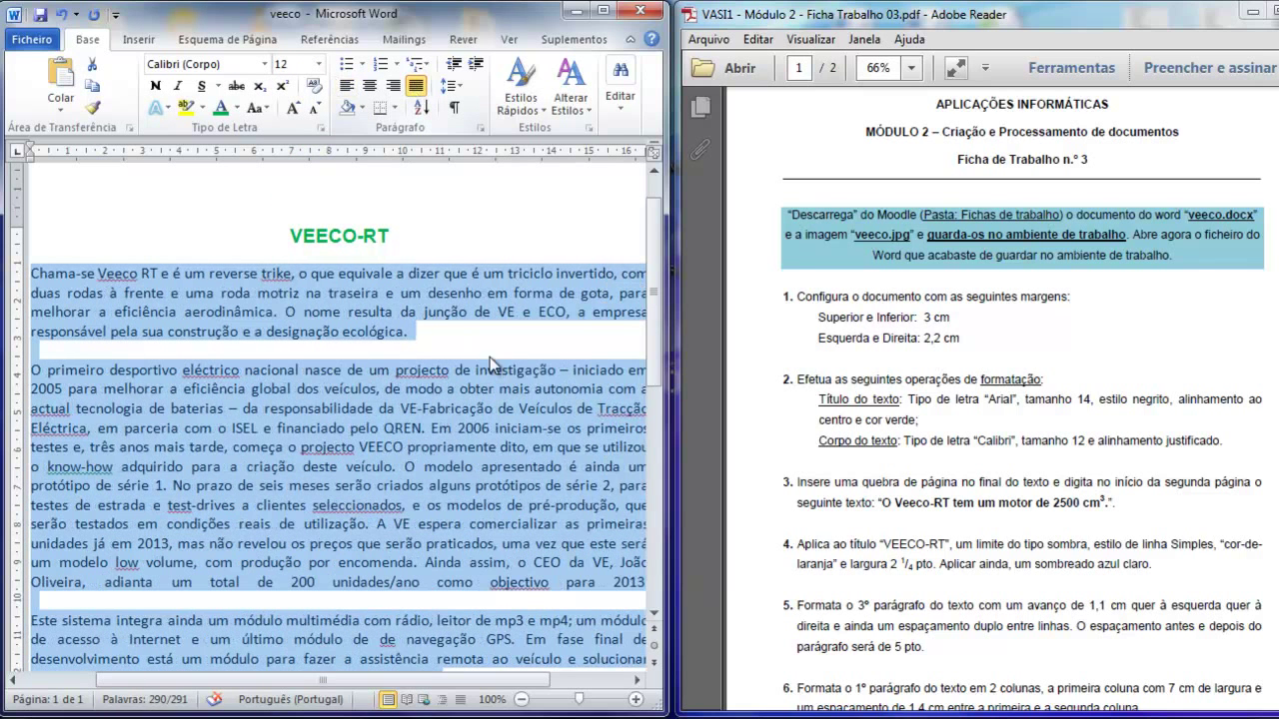
{"action": "left_click_drag", "start_coordinate": [667, 520], "coordinate": [685, 502]}
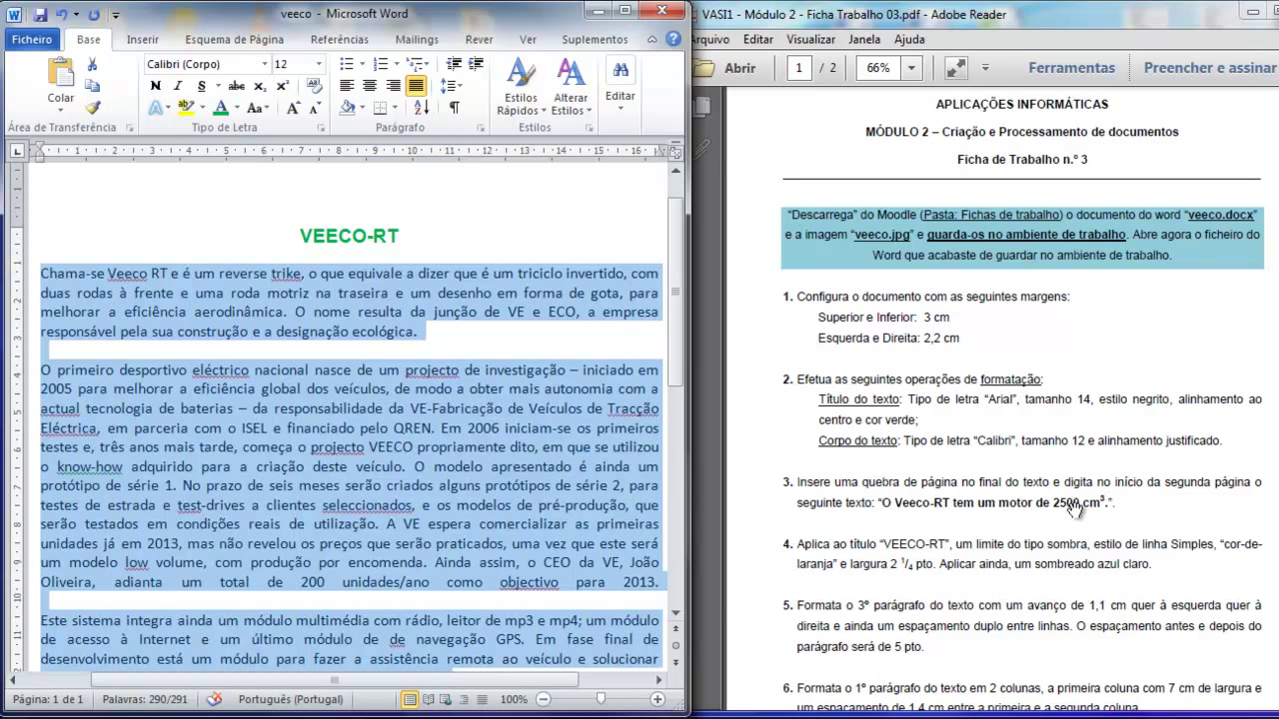
- Insert a page break after the Fonte line at the end of the text
{"action": "left_click", "coordinate": [477, 447]}
{"action": "scroll", "coordinate": [478, 420], "scroll_direction": "down", "scroll_amount": 5}
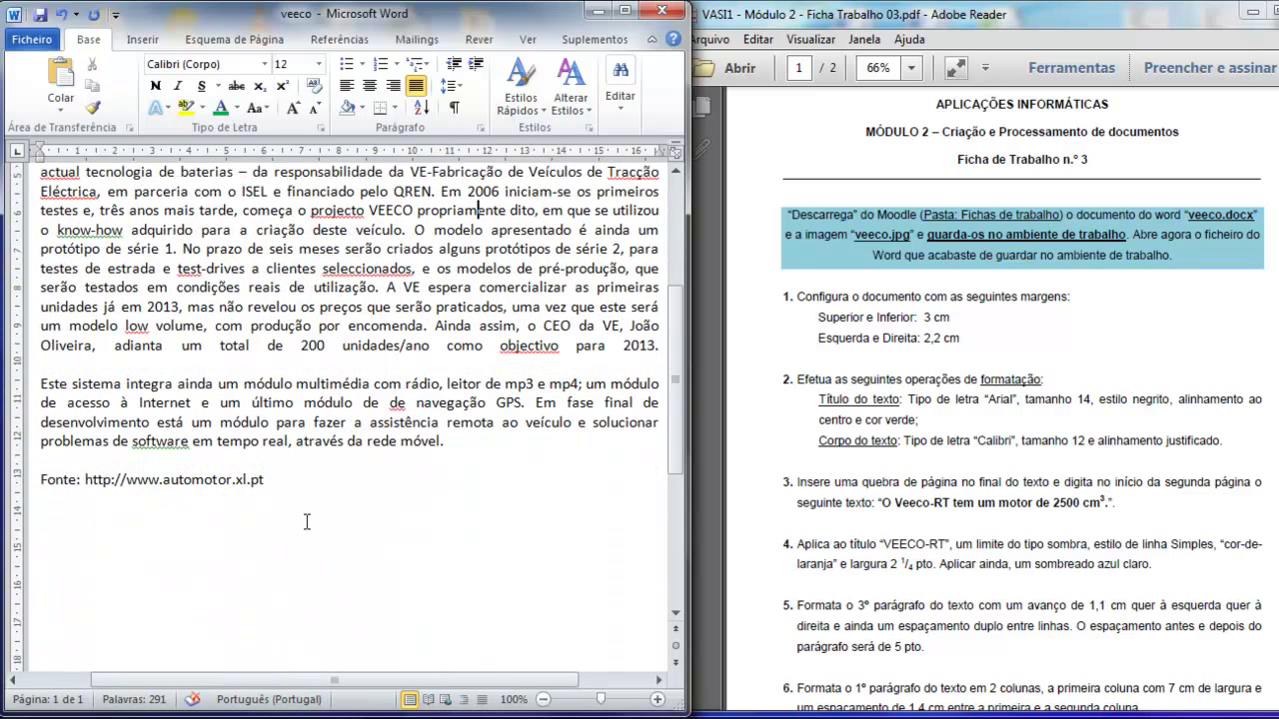
{"action": "left_click", "coordinate": [308, 519]}
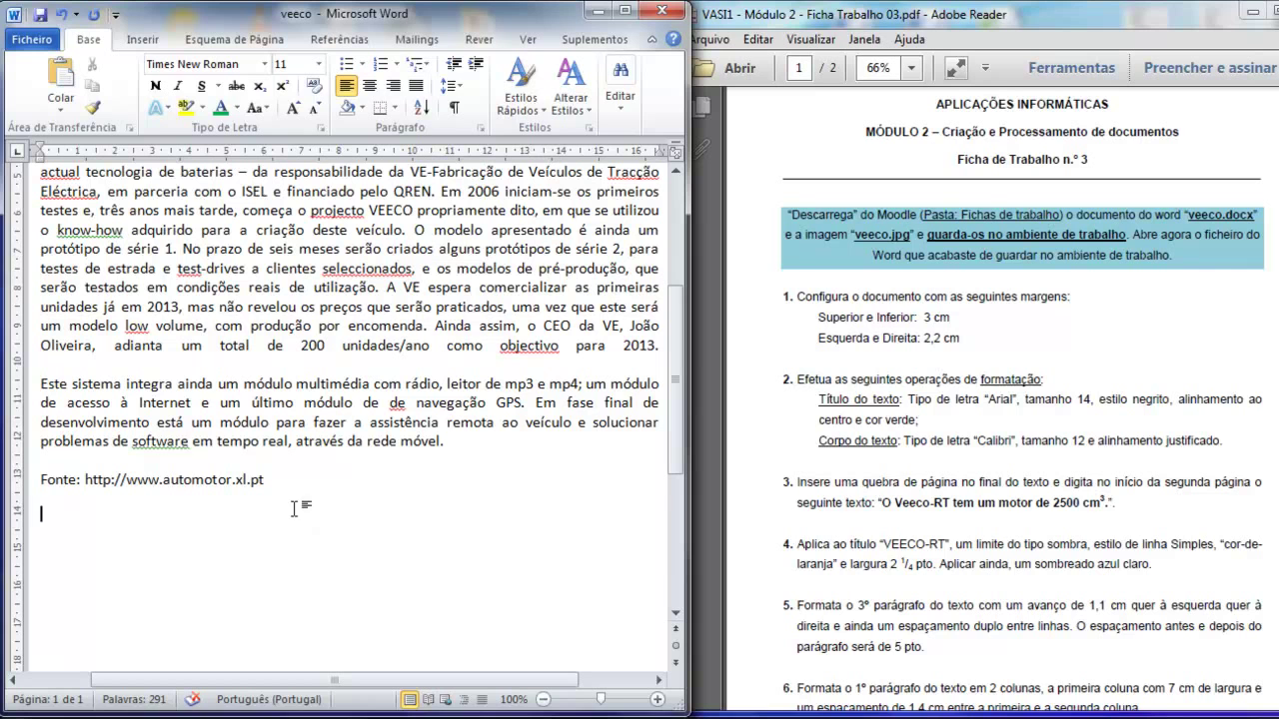
{"action": "left_click", "coordinate": [147, 44]}
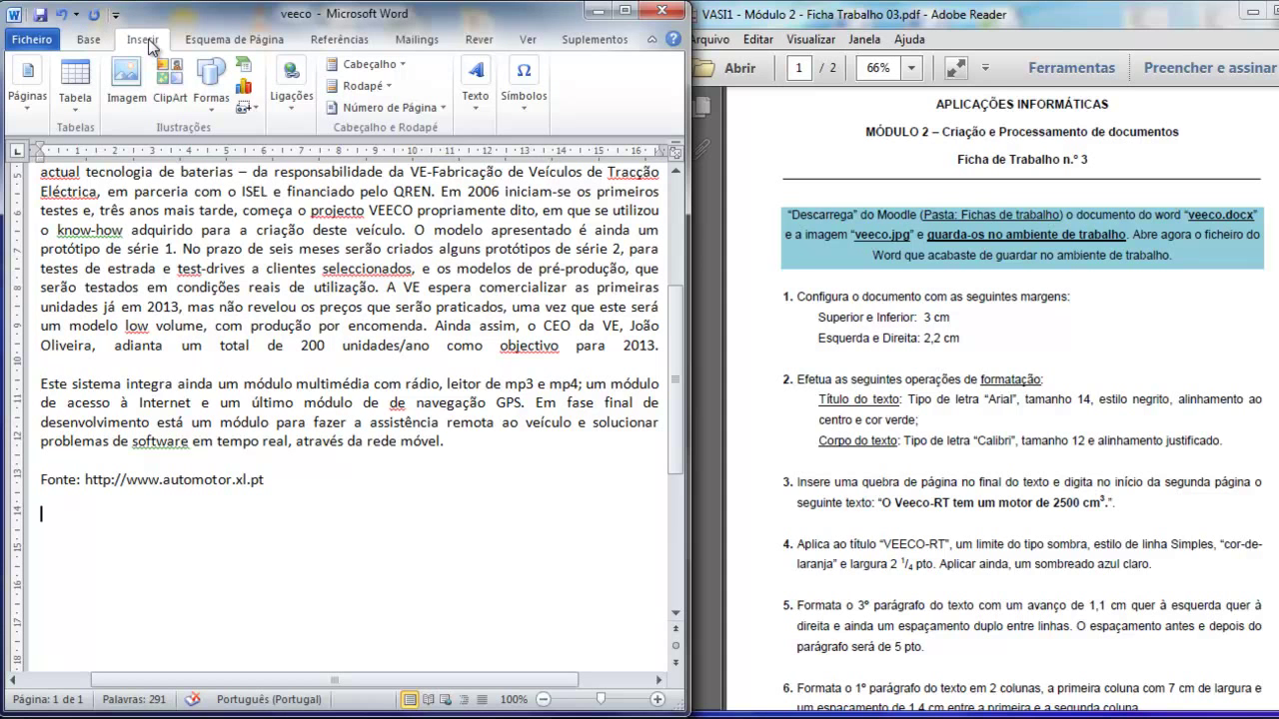
{"action": "left_click", "coordinate": [637, 14]}
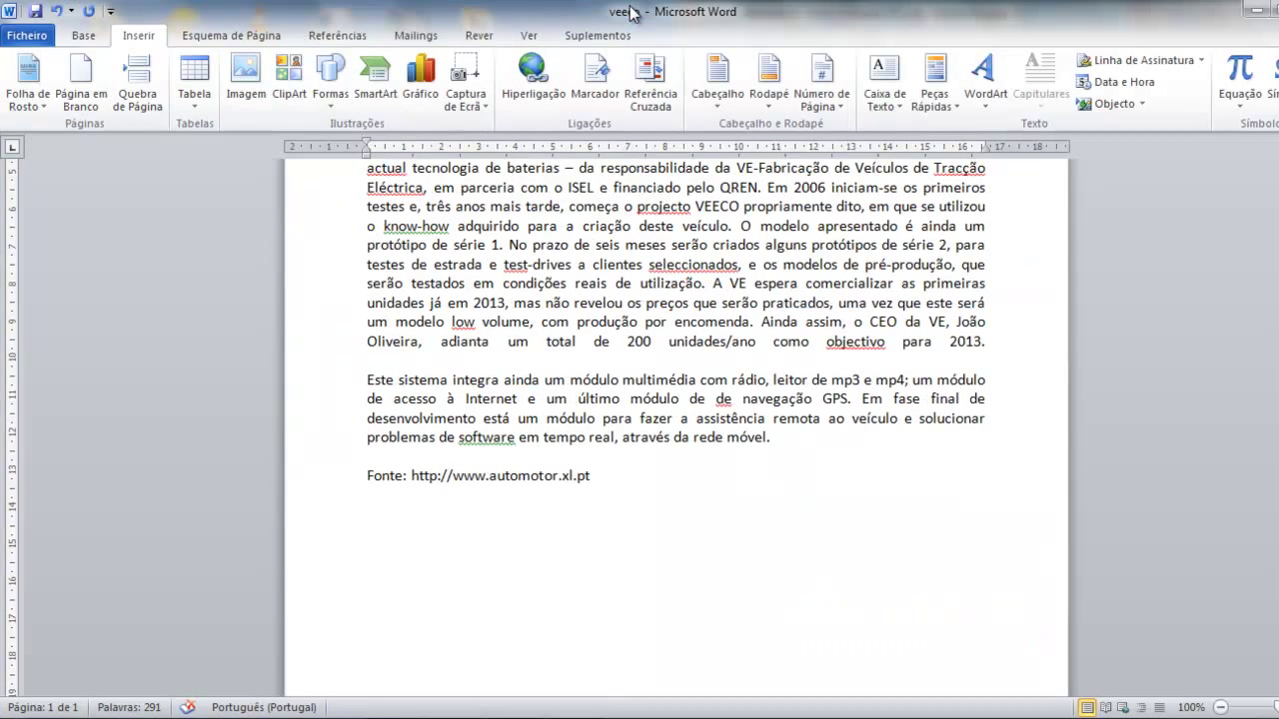
{"action": "left_click", "coordinate": [145, 95]}
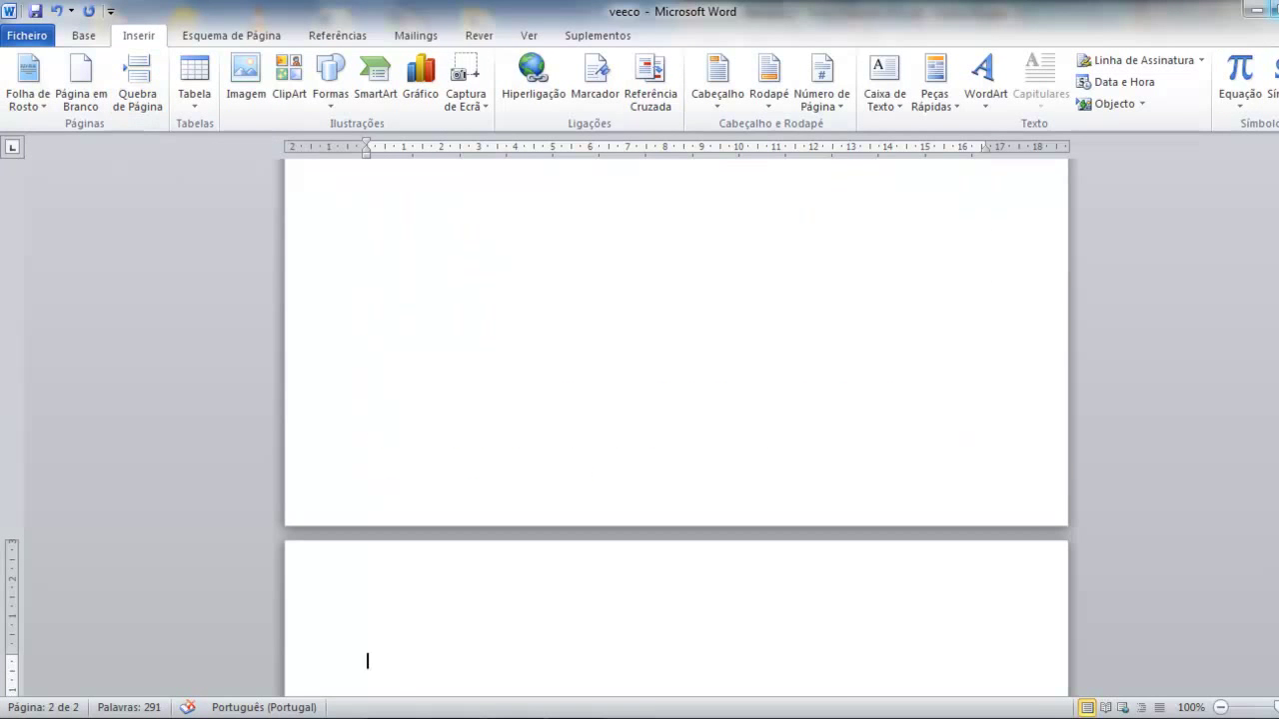
- Restore Word beside the worksheet and scroll down to the new blank page 2
{"action": "left_click", "coordinate": [1276, 10]}
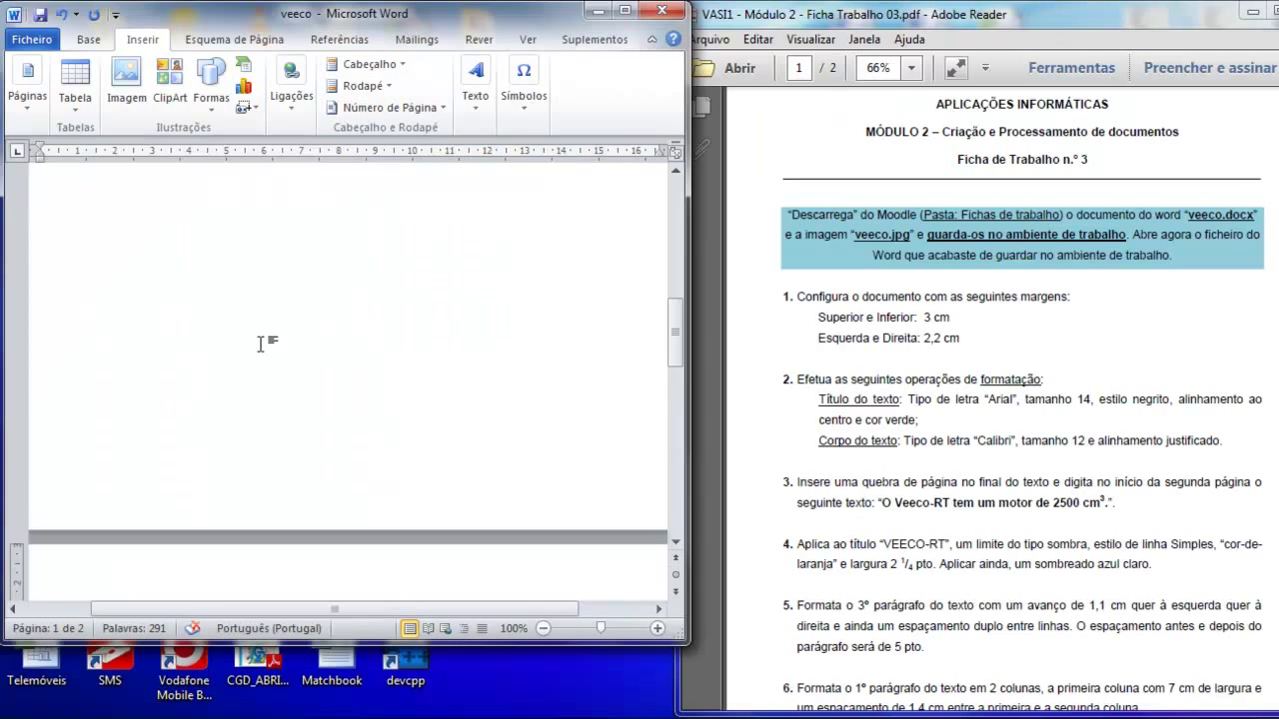
{"action": "left_click_drag", "start_coordinate": [674, 320], "coordinate": [677, 296]}
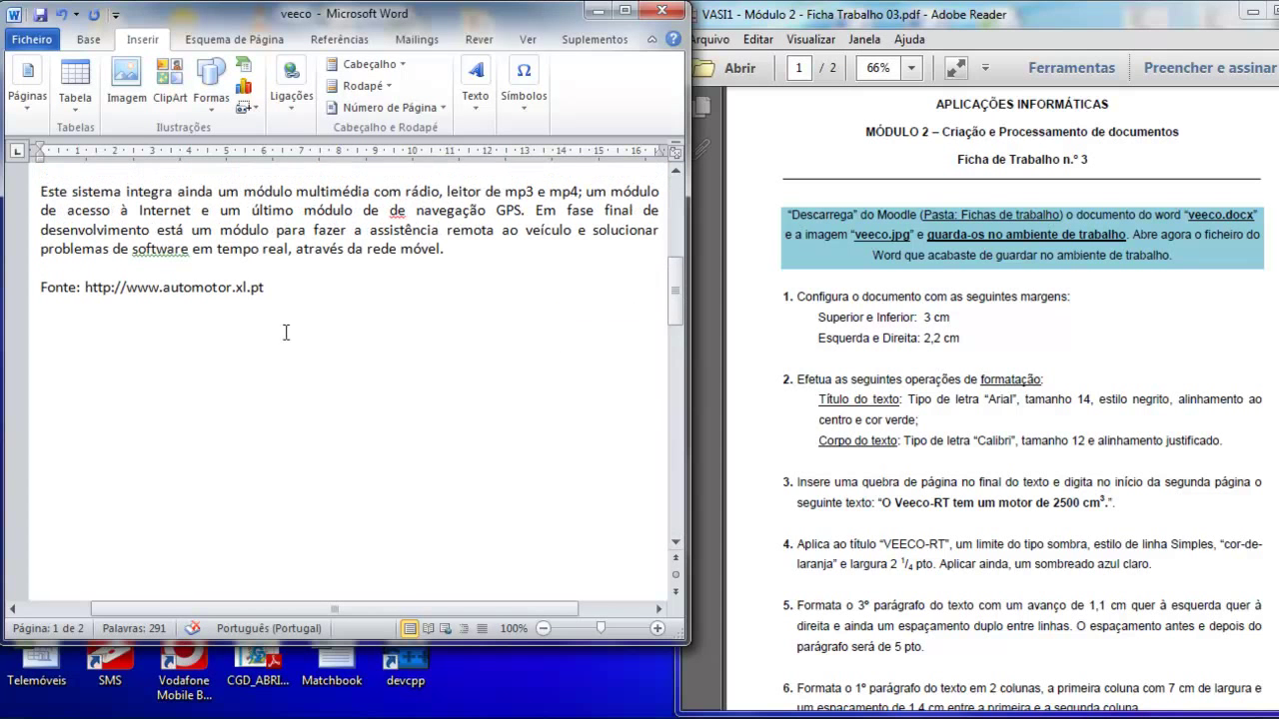
{"action": "left_click", "coordinate": [89, 40]}
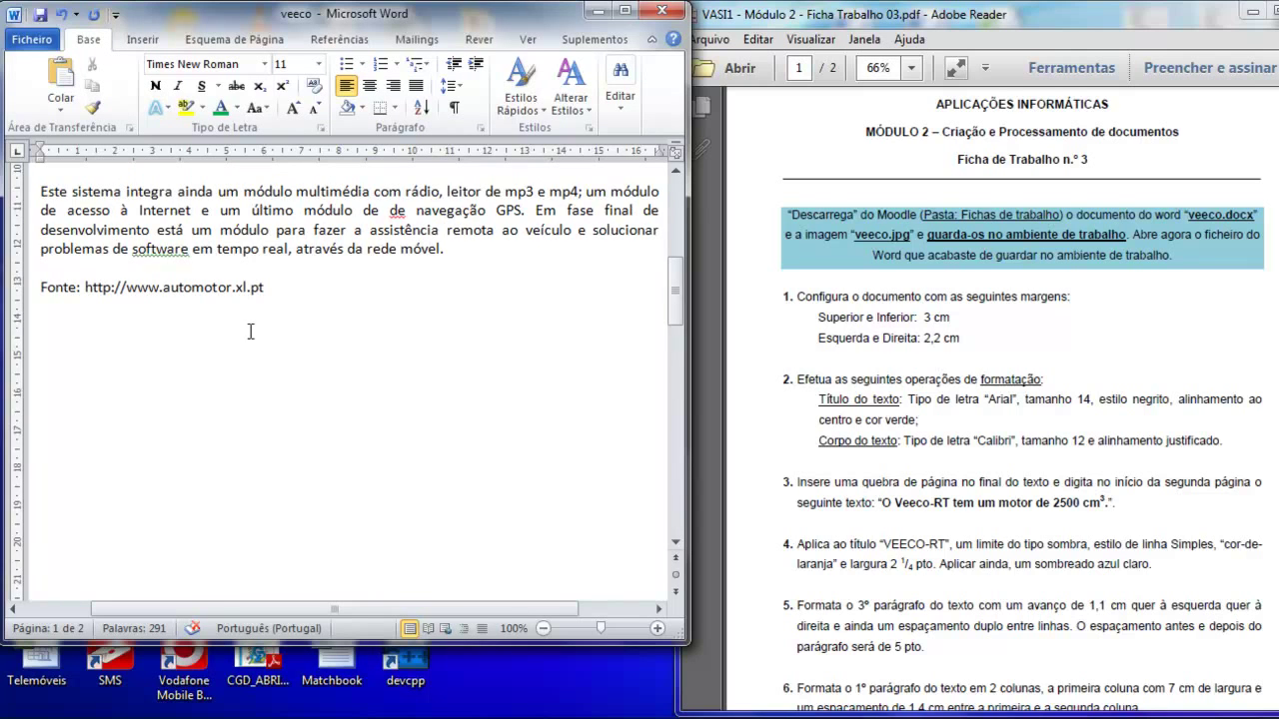
{"action": "scroll", "coordinate": [255, 334], "scroll_direction": "down", "scroll_amount": 8}
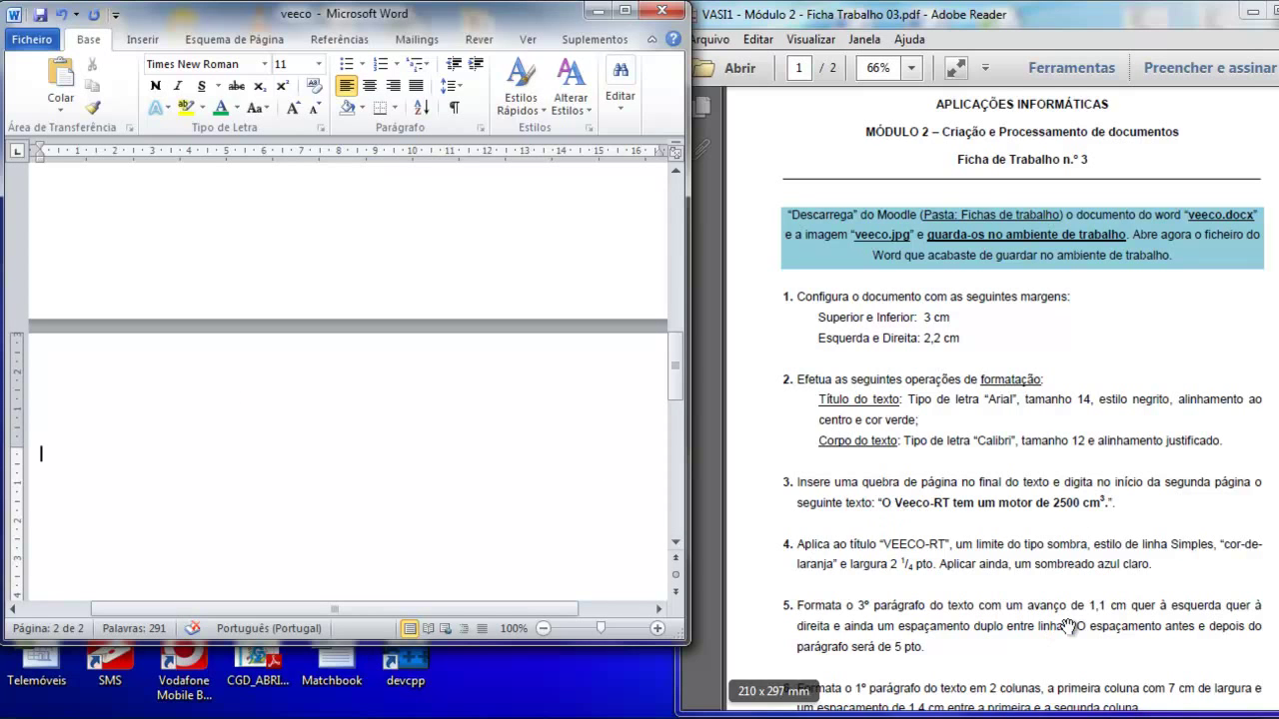
- Type 'O Veeco-RT tem um motor de 2500 cm3.' on page 2, making the 3 superscript
{"action": "type", "text": "O Vee"}
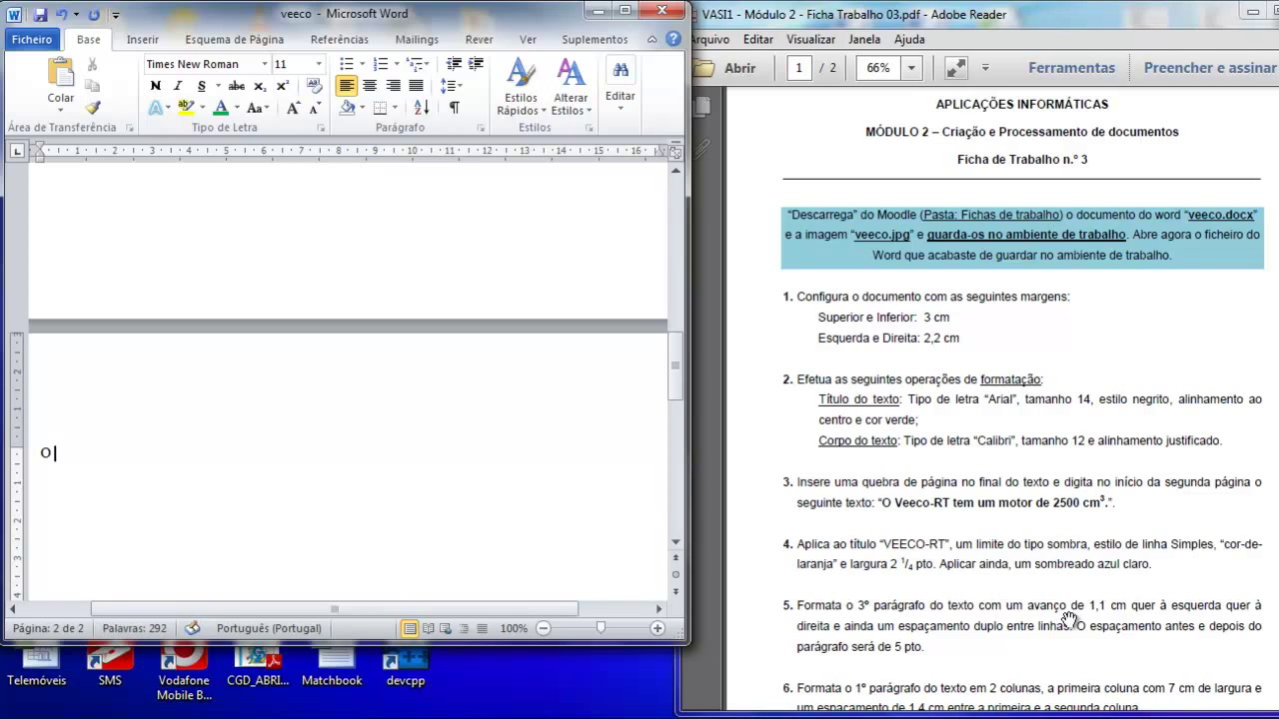
{"action": "type", "text": "co-RT tem u"}
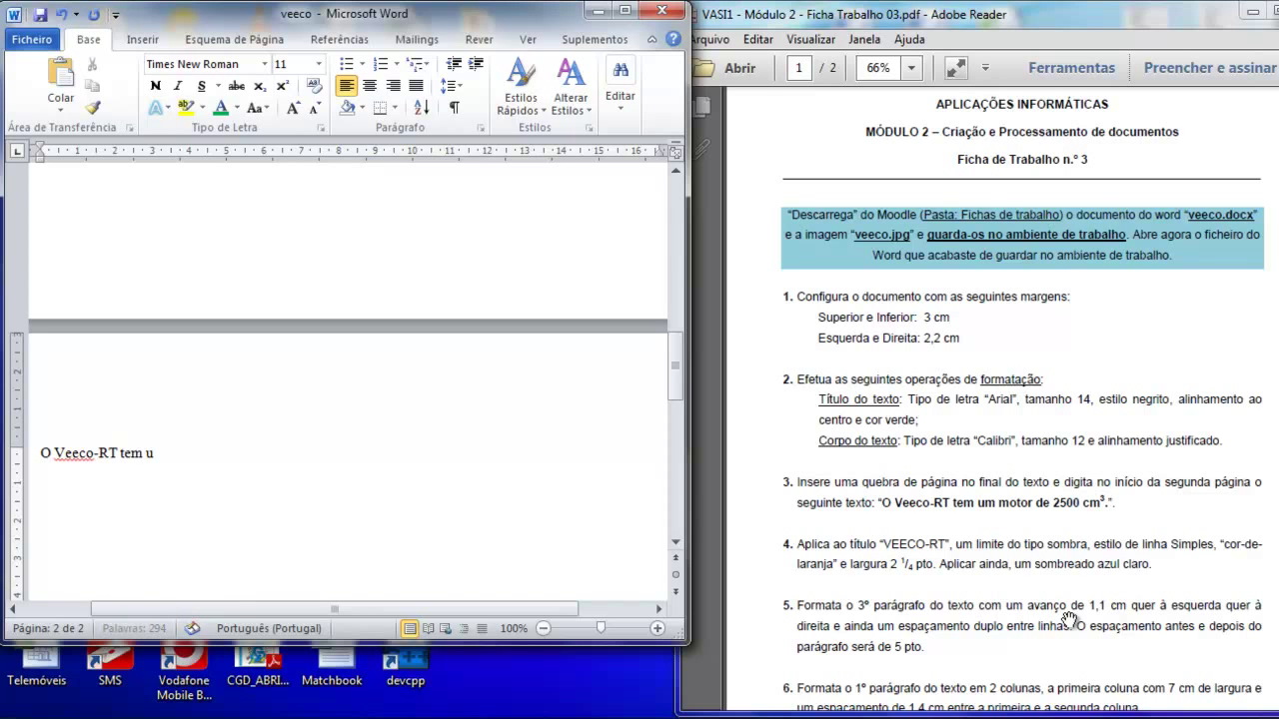
{"action": "type", "text": "m motor de 2500 cm3."}
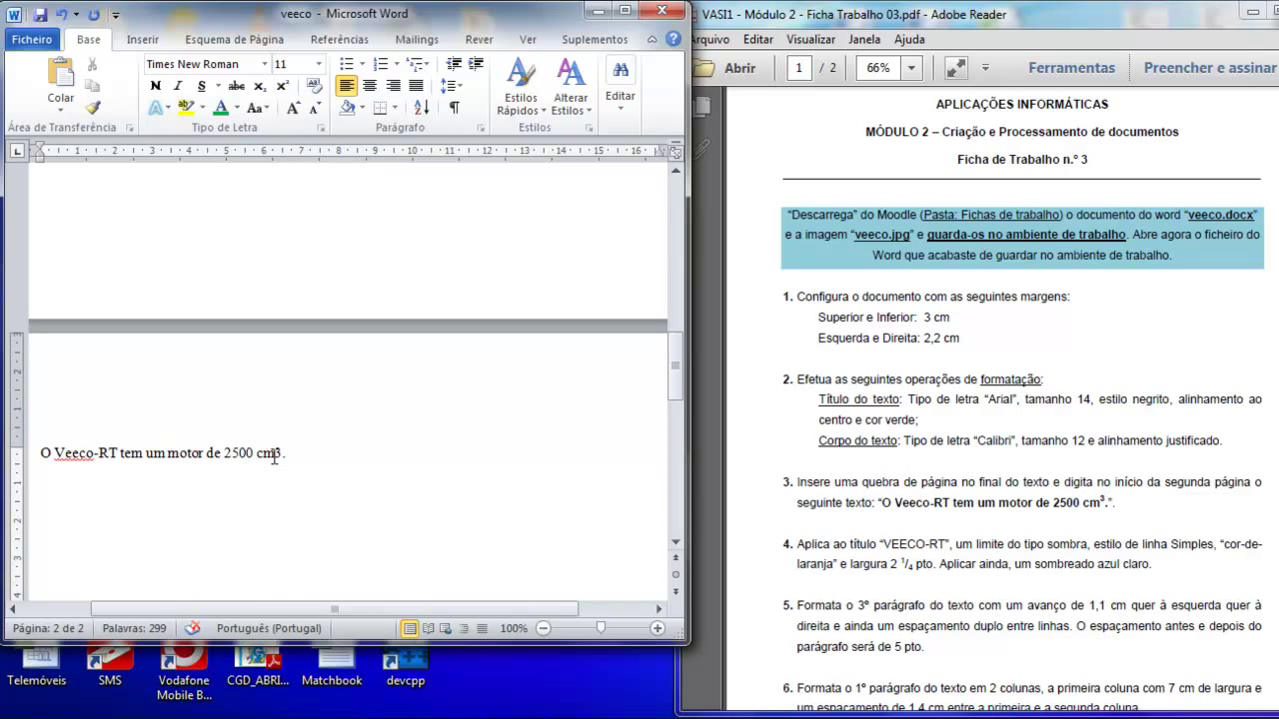
{"action": "left_click_drag", "start_coordinate": [283, 454], "coordinate": [272, 454]}
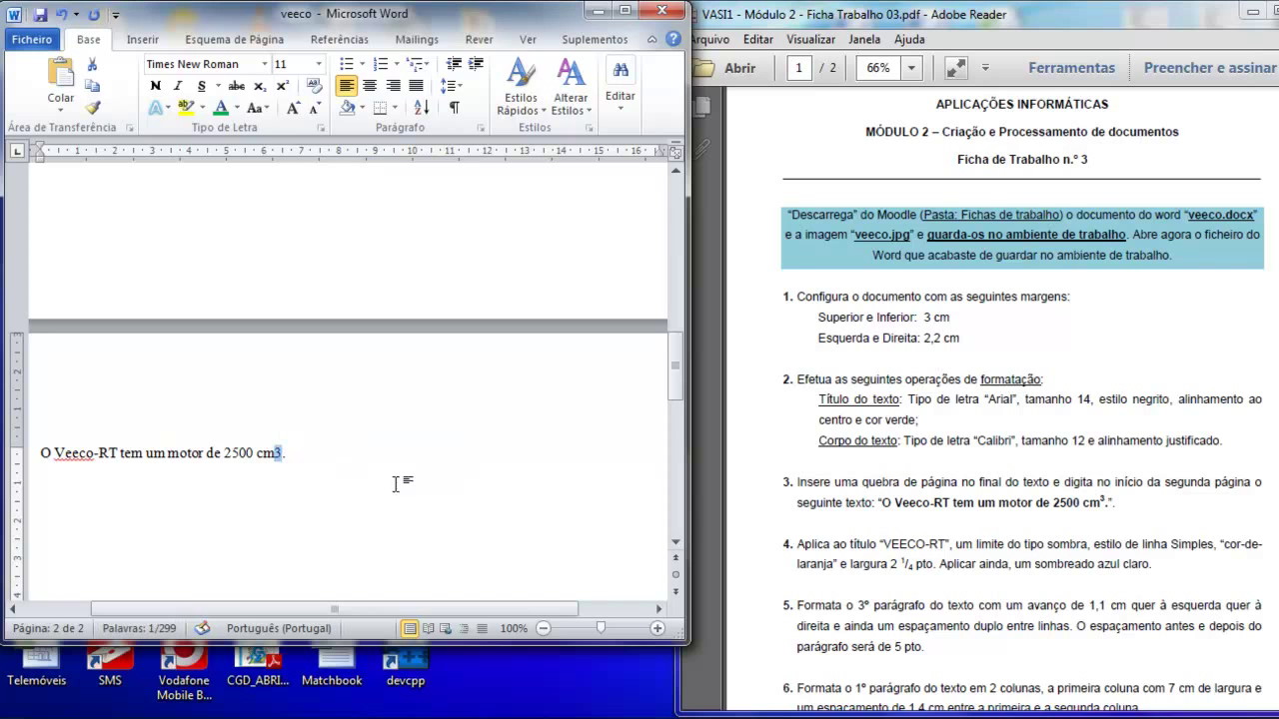
{"action": "left_click", "coordinate": [280, 88]}
{"action": "left_click", "coordinate": [303, 510]}
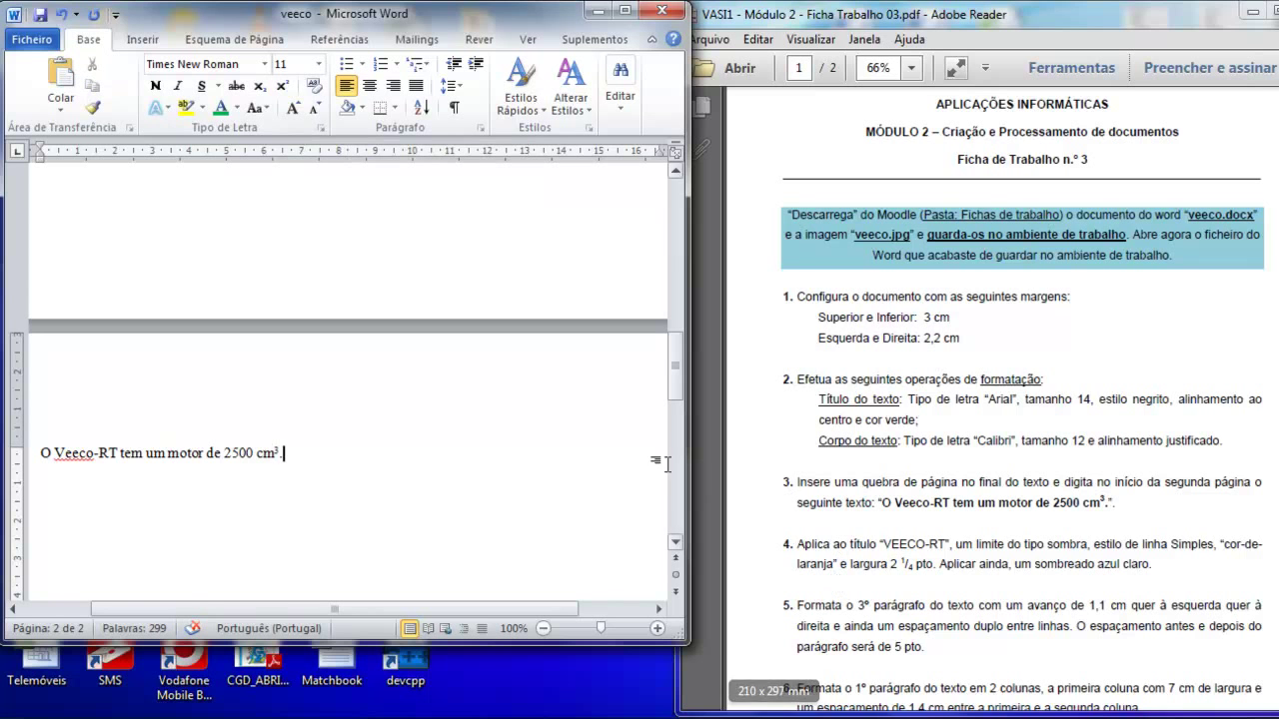
{"action": "scroll", "coordinate": [432, 434], "scroll_direction": "up", "scroll_amount": 8}
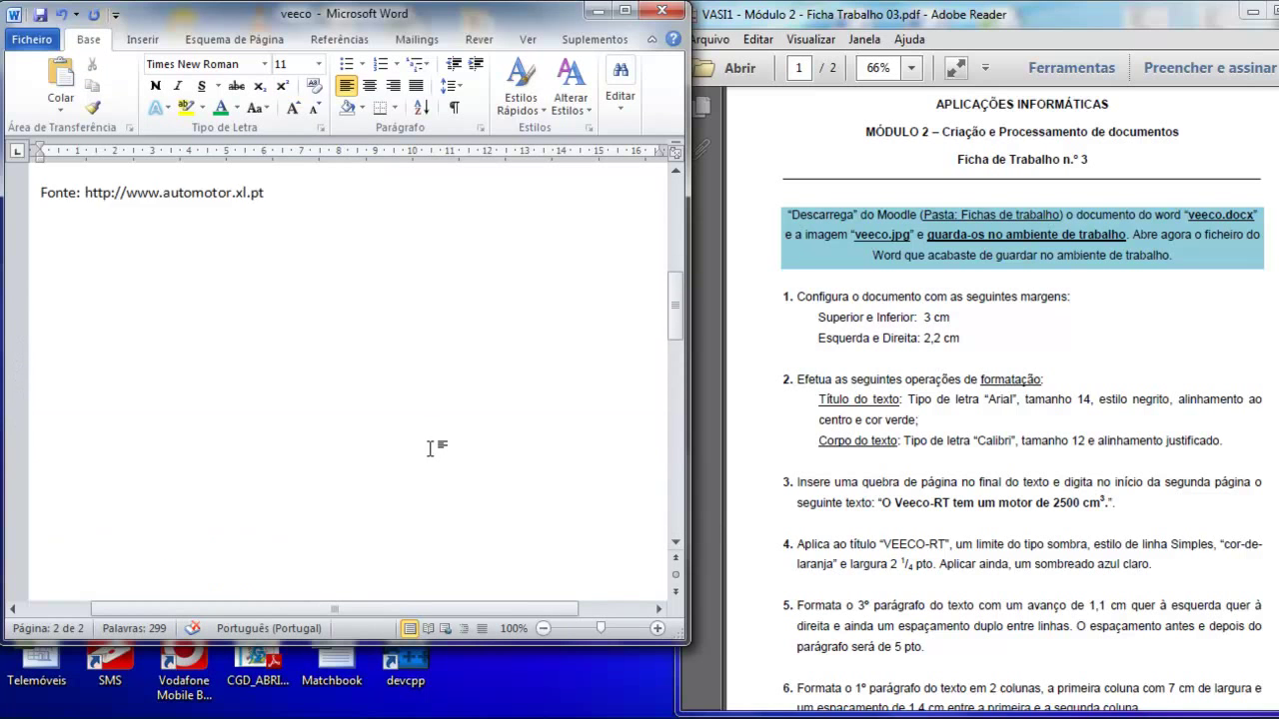
{"action": "scroll", "coordinate": [437, 466], "scroll_direction": "up", "scroll_amount": 4}
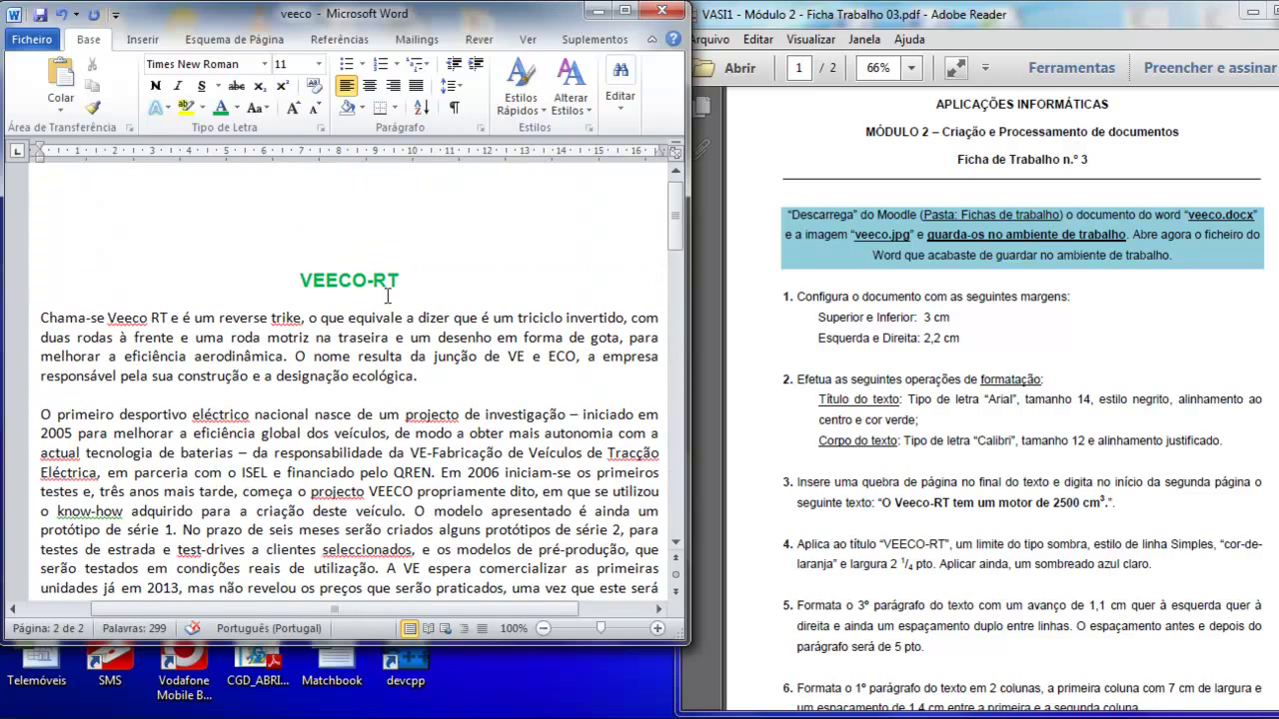
- Give the VEECO-RT title an orange shadow border 2 ¼ pt wide
{"action": "left_click_drag", "start_coordinate": [300, 273], "coordinate": [407, 280]}
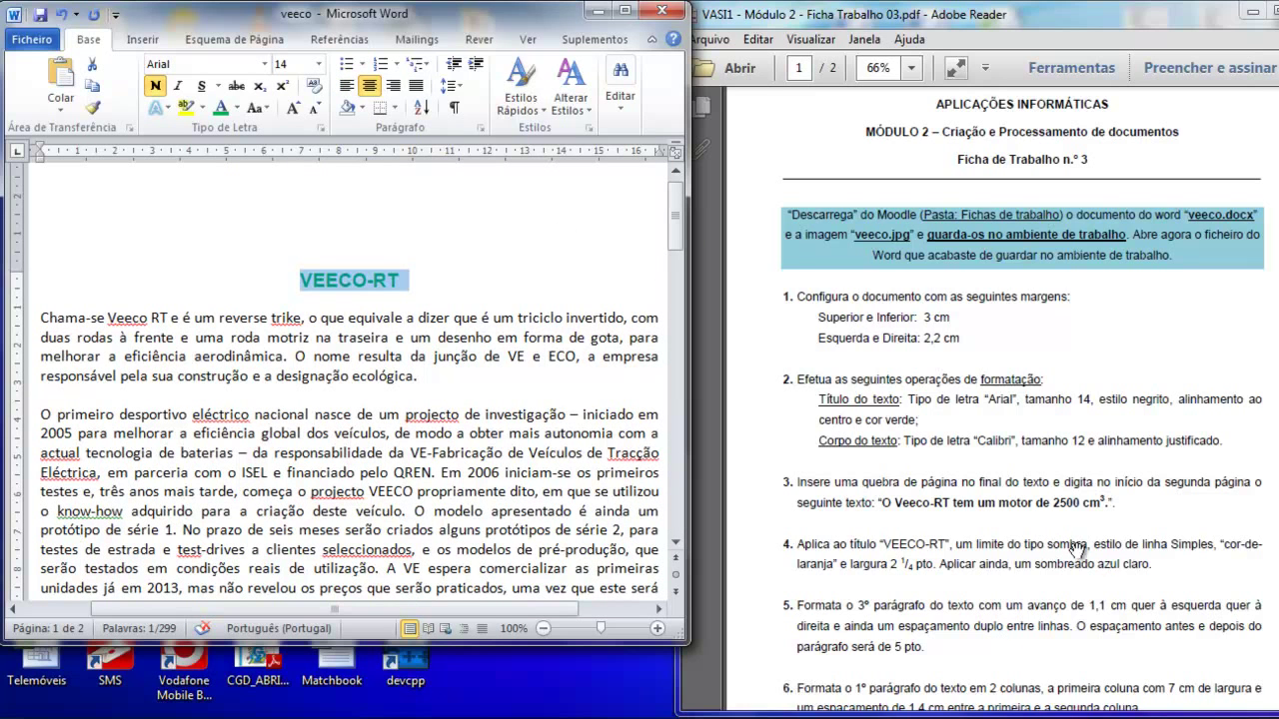
{"action": "left_click", "coordinate": [395, 114]}
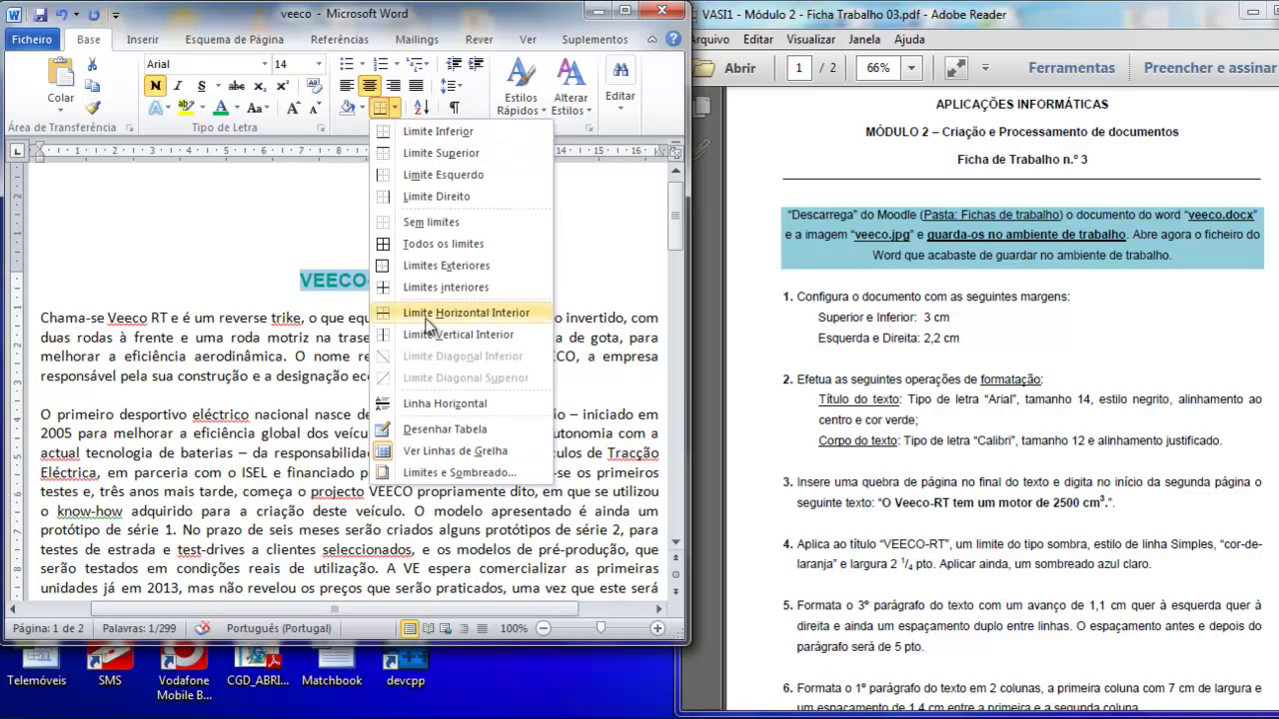
{"action": "left_click", "coordinate": [465, 473]}
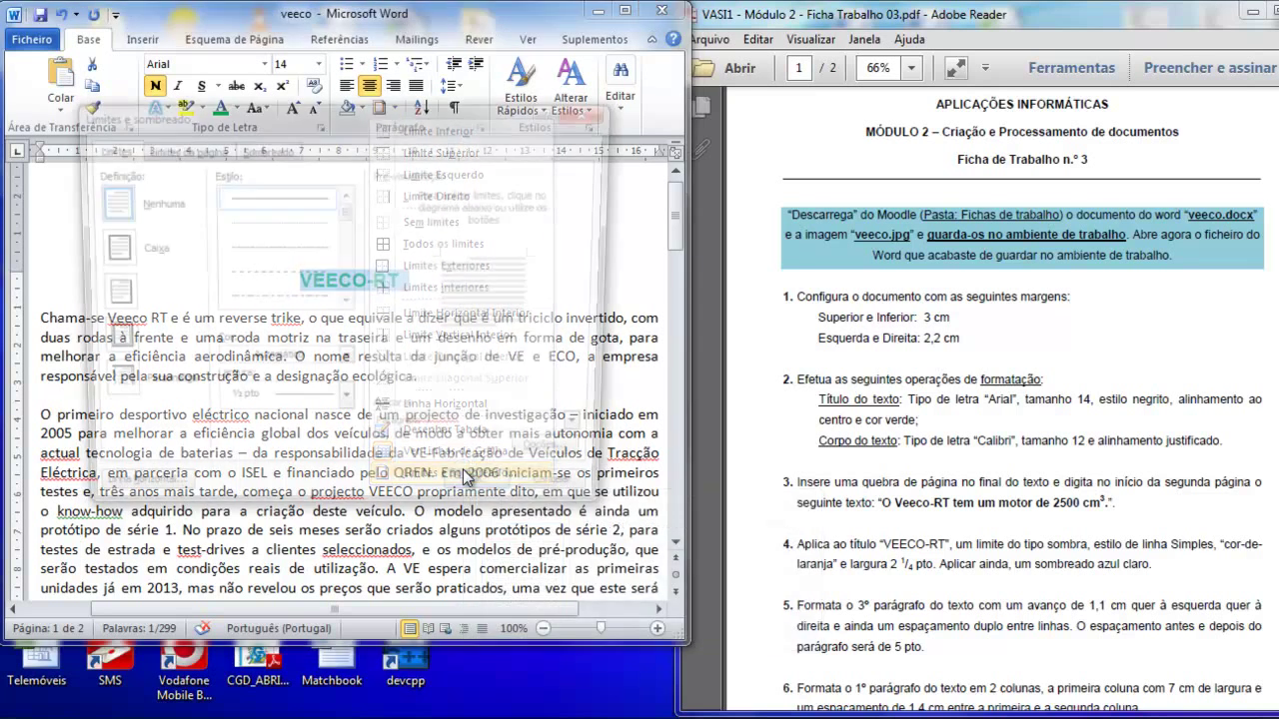
{"action": "left_click", "coordinate": [105, 298]}
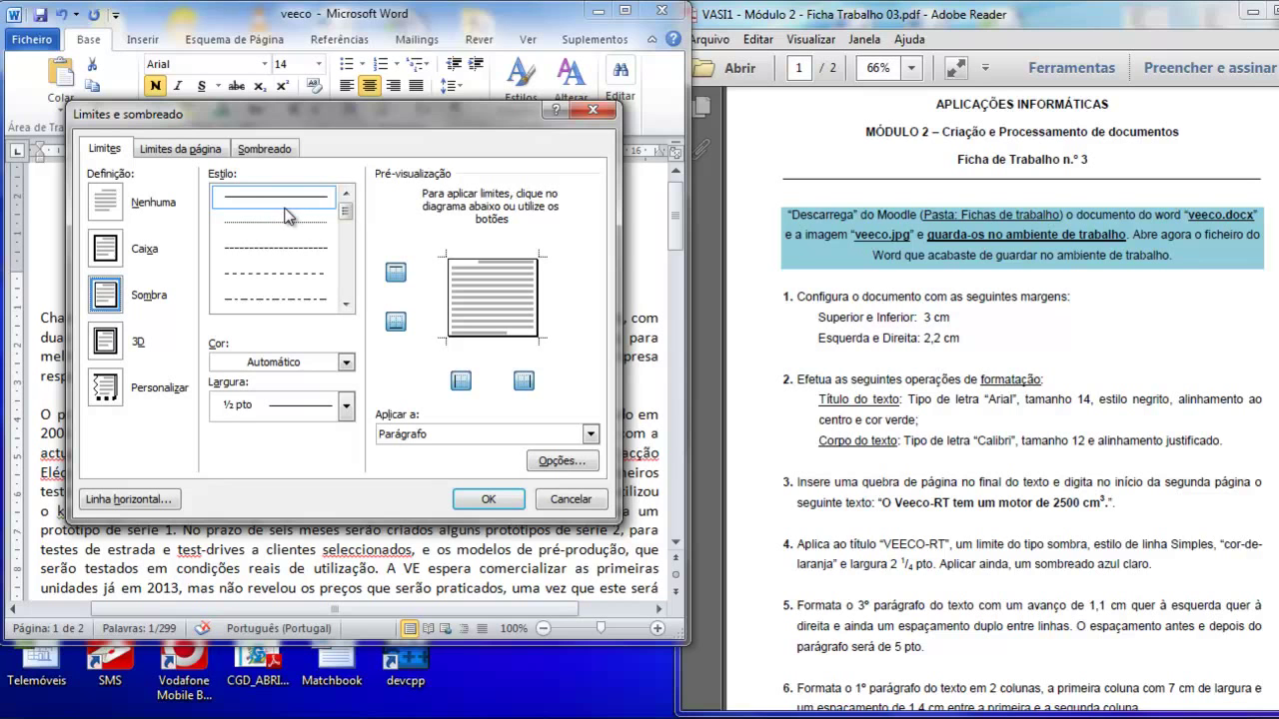
{"action": "left_click", "coordinate": [345, 363]}
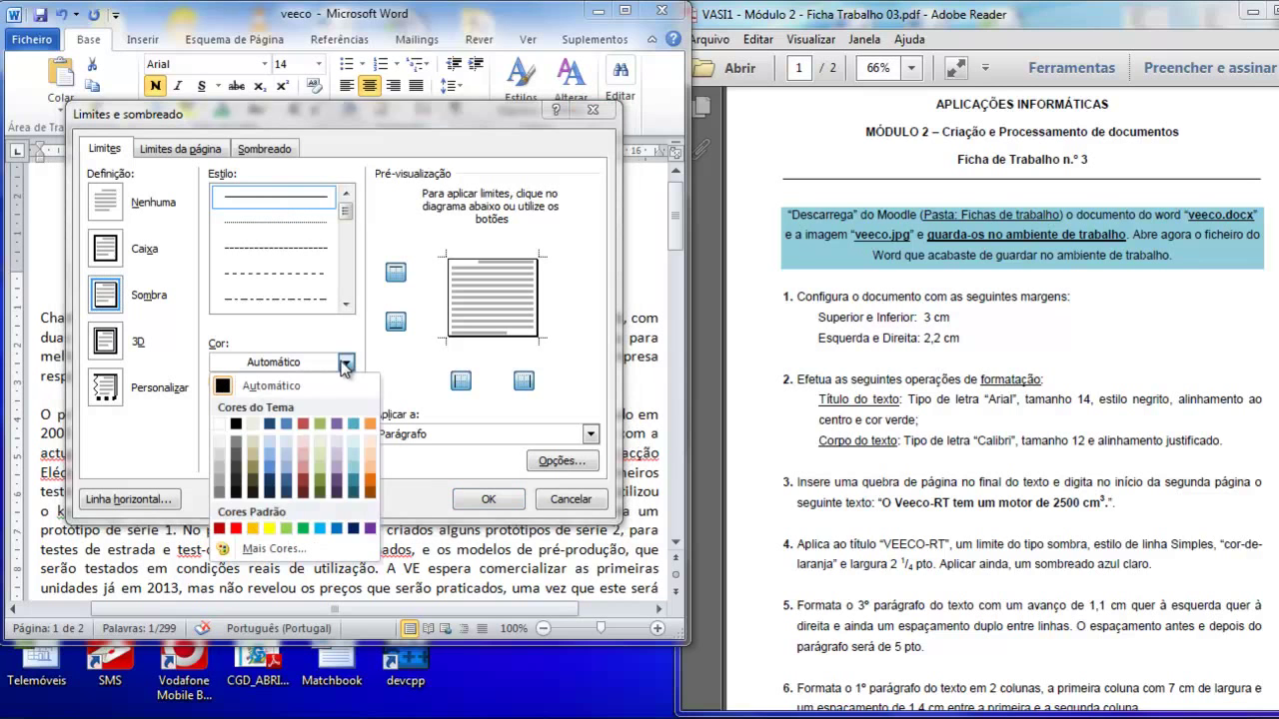
{"action": "left_click", "coordinate": [252, 530]}
{"action": "left_click", "coordinate": [298, 408]}
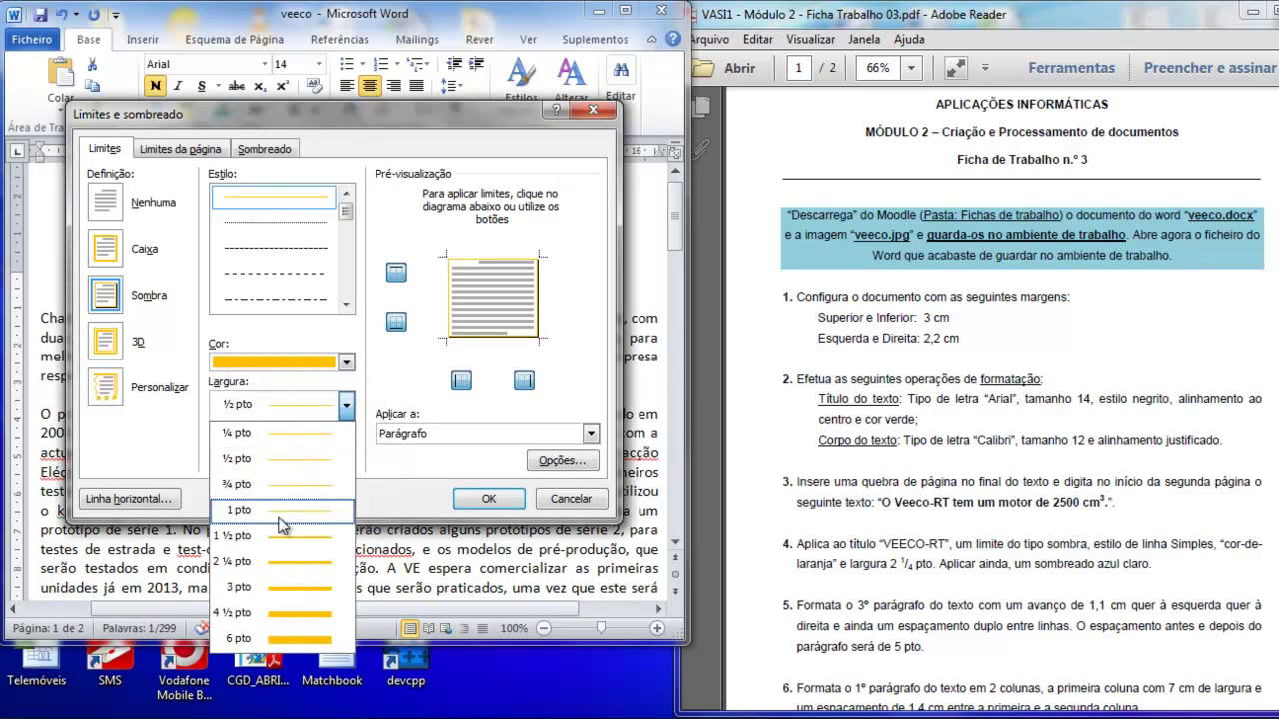
{"action": "left_click", "coordinate": [300, 568]}
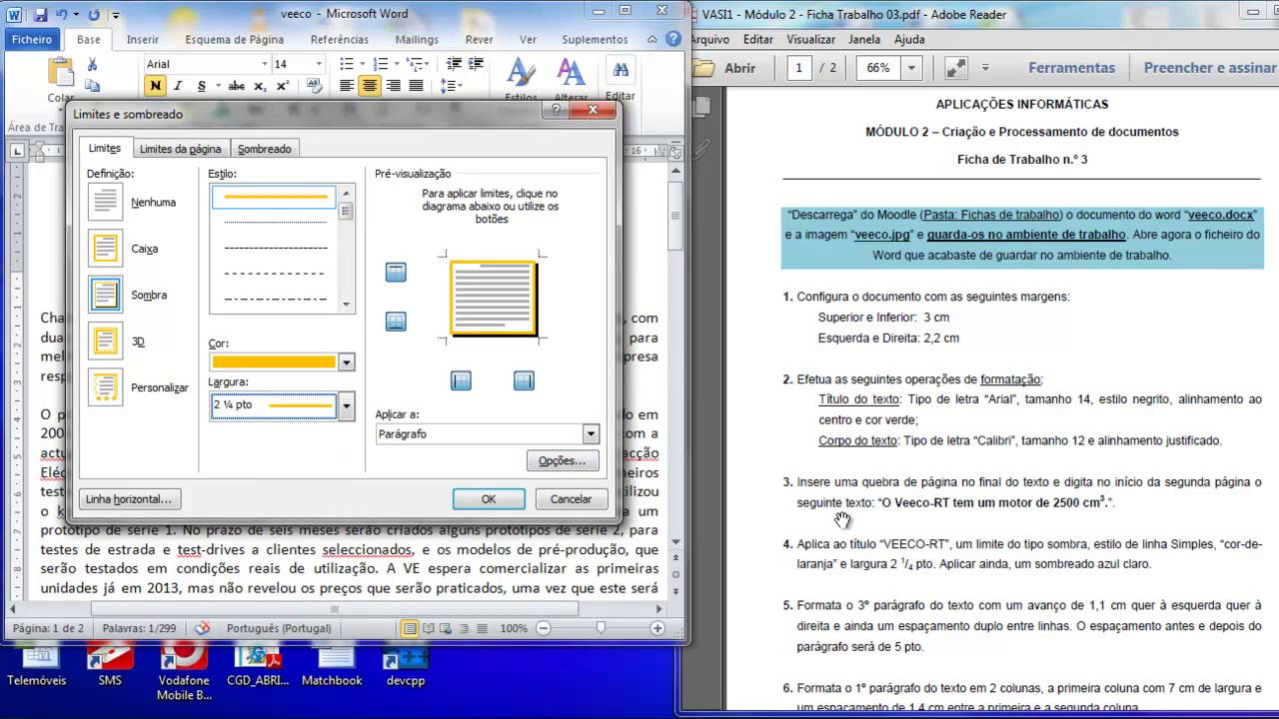
- Add light blue (Azul Claro) shading to the title and apply the settings
{"action": "left_click", "coordinate": [268, 152]}
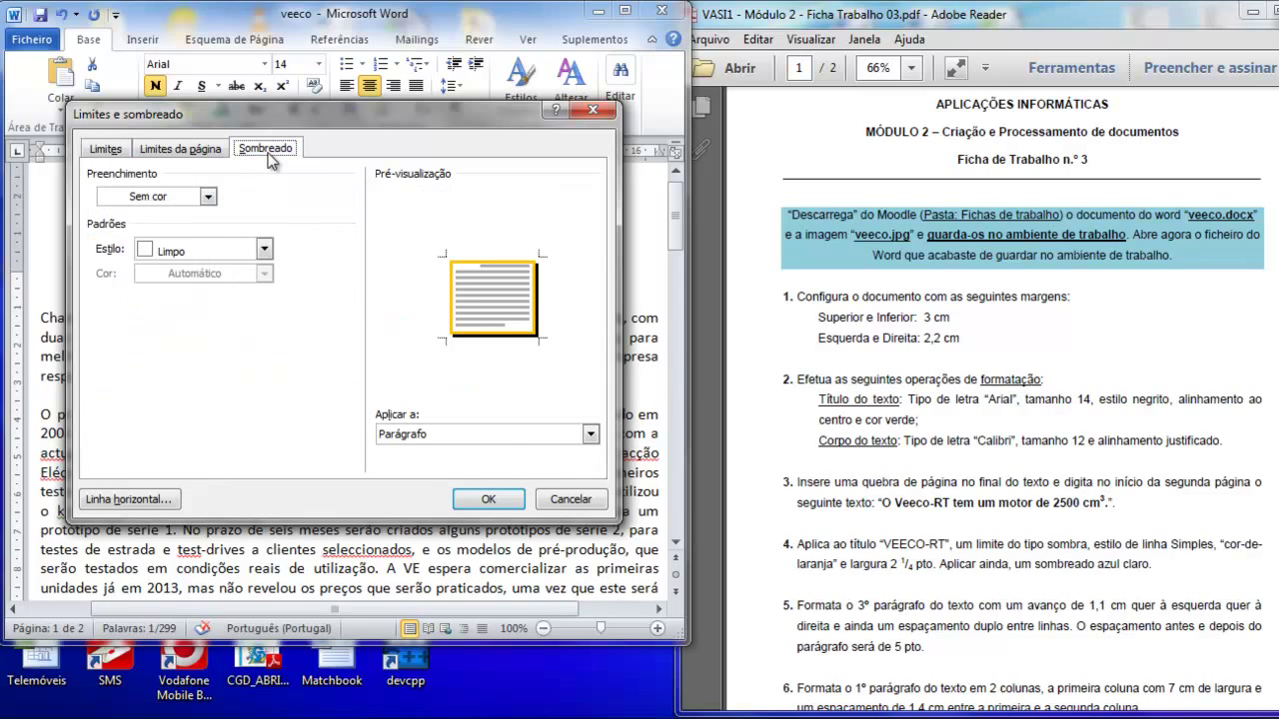
{"action": "left_click", "coordinate": [209, 198]}
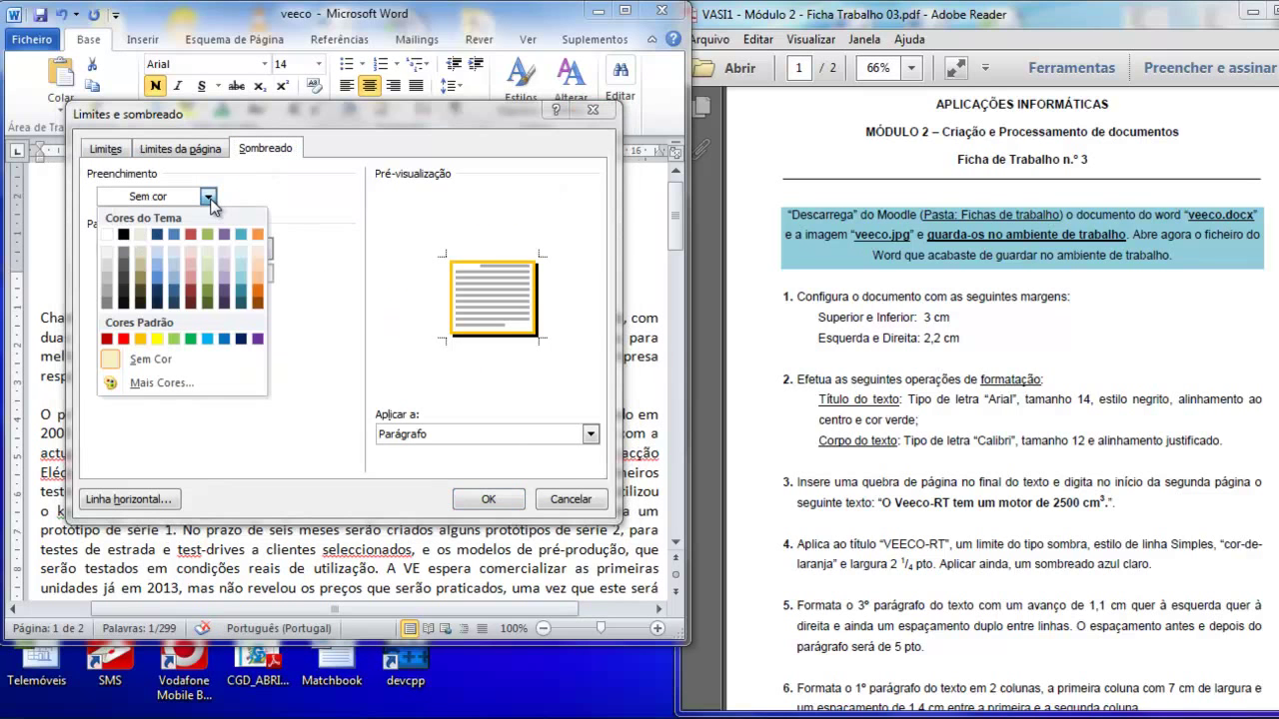
{"action": "left_click", "coordinate": [208, 340]}
{"action": "left_click", "coordinate": [485, 498]}
{"action": "left_click", "coordinate": [373, 445]}
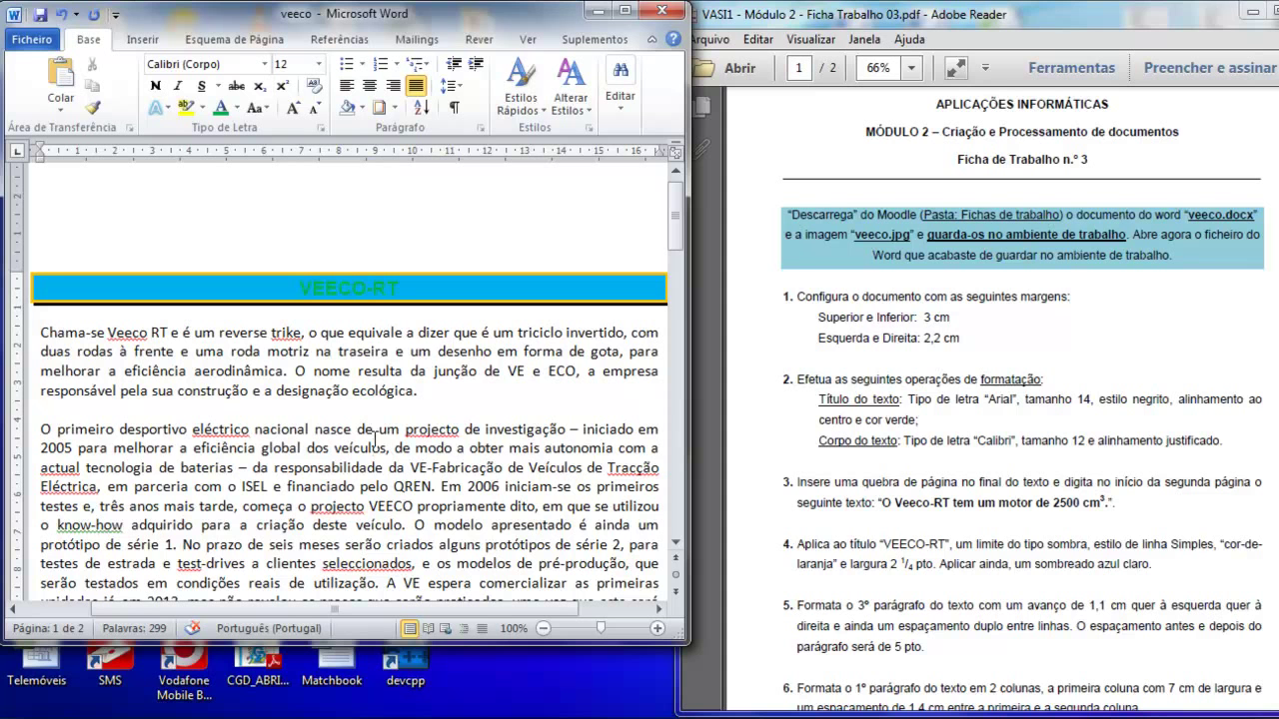
- Scroll the worksheet to the tasks, then select the whole 'Este sistema' paragraph in Word
{"action": "scroll", "coordinate": [1022, 396], "scroll_direction": "down", "scroll_amount": 4}
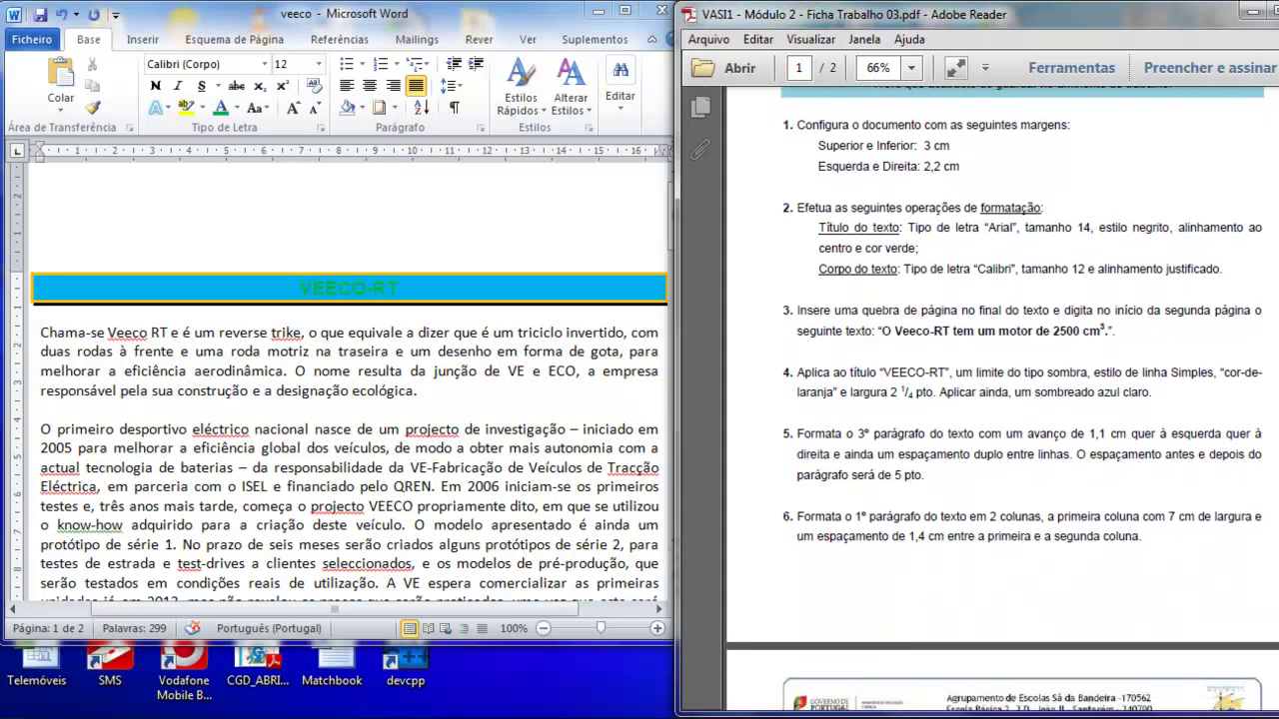
{"action": "scroll", "coordinate": [1002, 399], "scroll_direction": "down", "scroll_amount": 1}
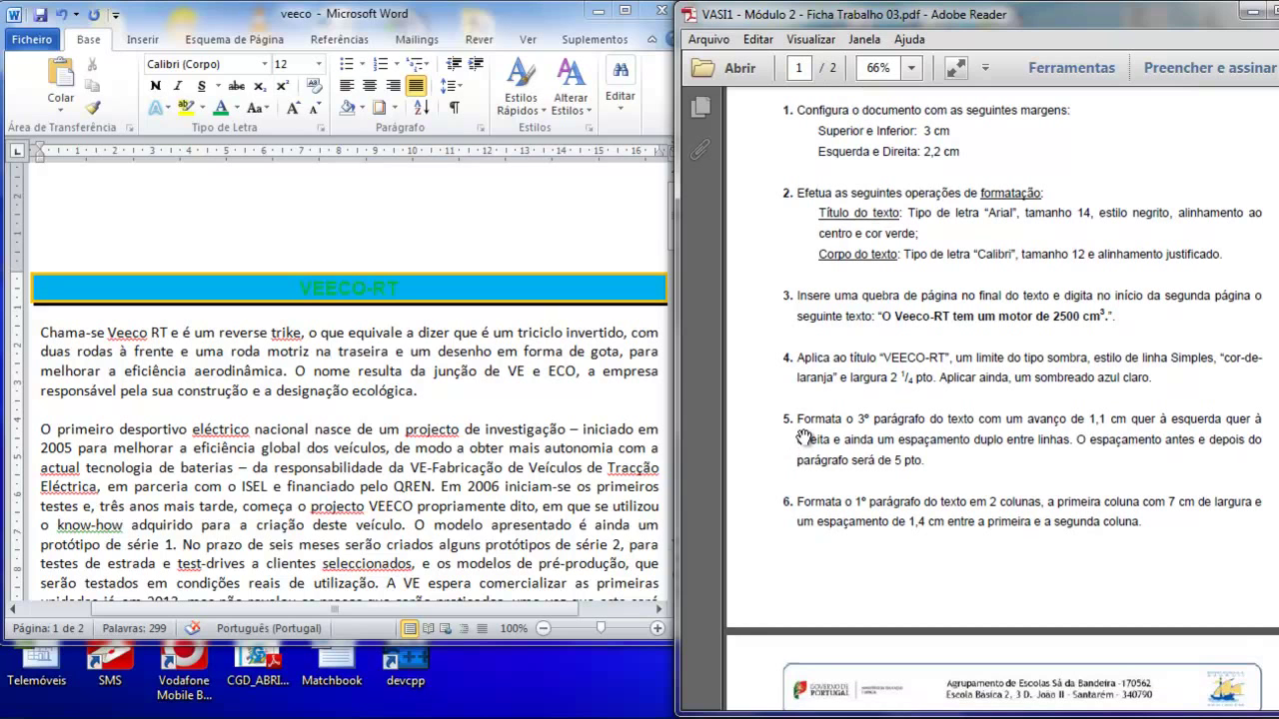
{"action": "left_click", "coordinate": [420, 410]}
{"action": "scroll", "coordinate": [412, 400], "scroll_direction": "down", "scroll_amount": 2}
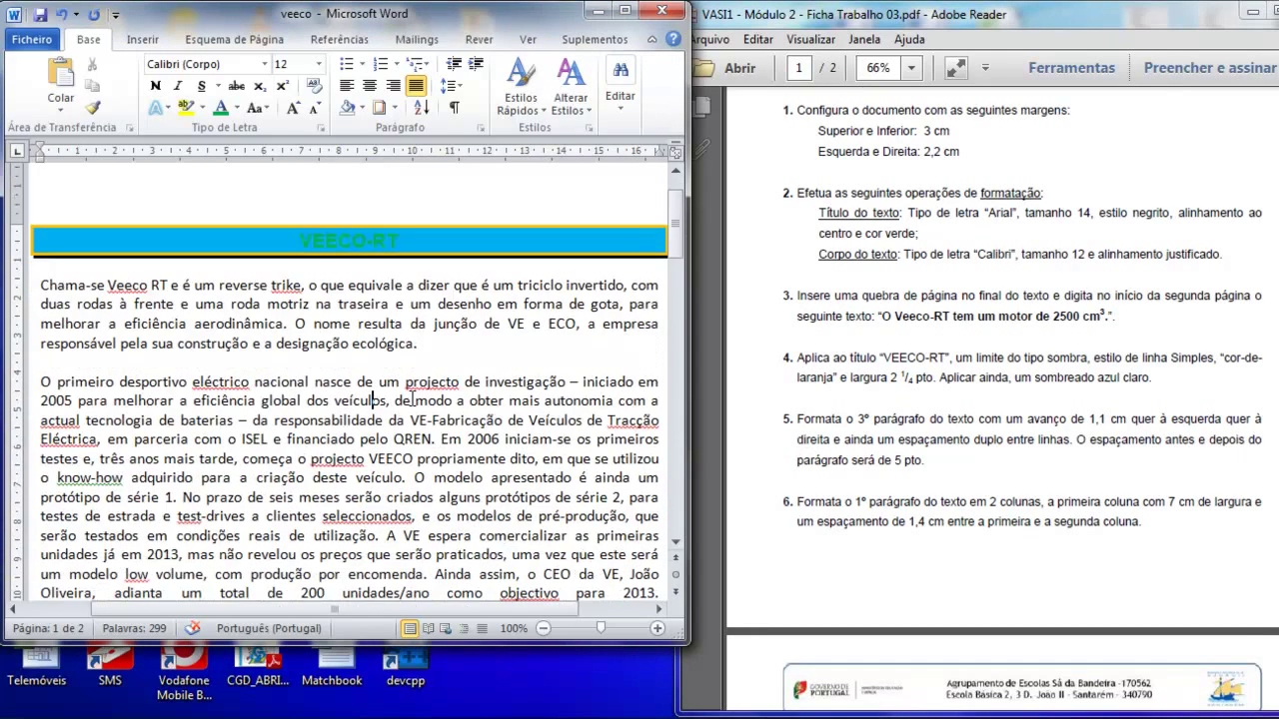
{"action": "left_click_drag", "start_coordinate": [295, 237], "coordinate": [330, 257]}
{"action": "left_click_drag", "start_coordinate": [255, 334], "coordinate": [318, 469]}
{"action": "scroll", "coordinate": [317, 469], "scroll_direction": "down", "scroll_amount": 4}
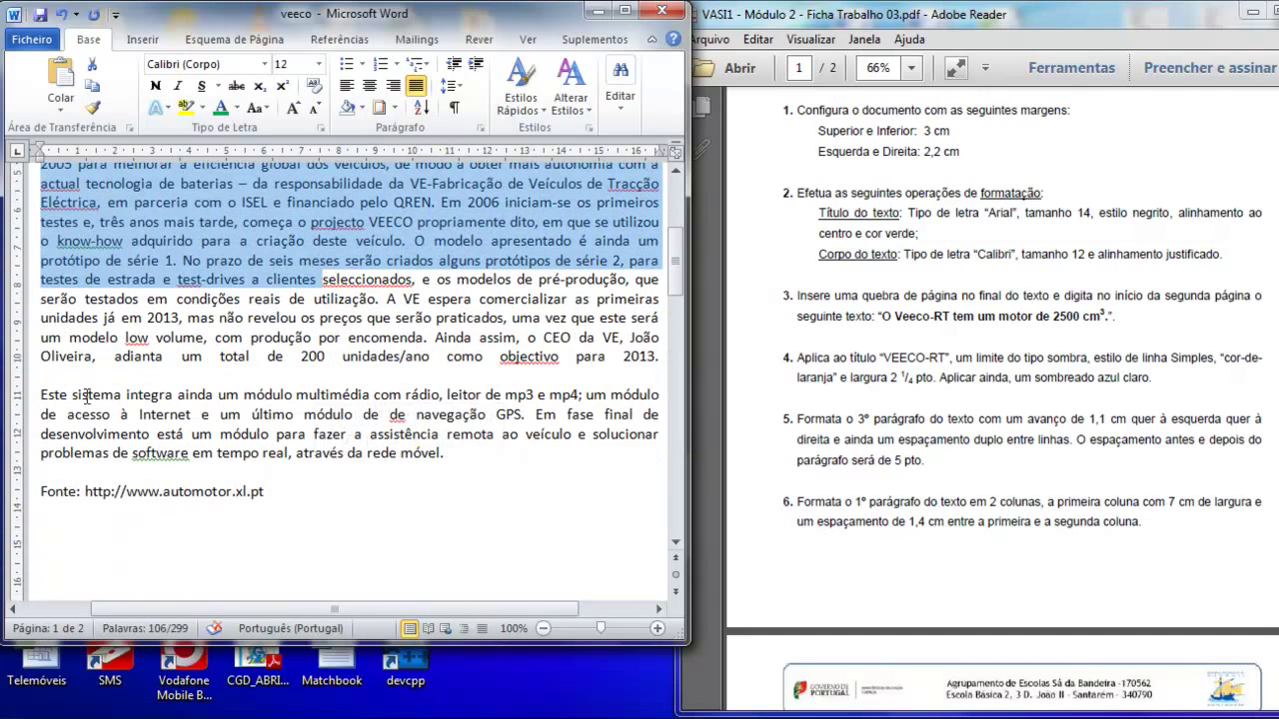
{"action": "left_click_drag", "start_coordinate": [44, 388], "coordinate": [455, 465]}
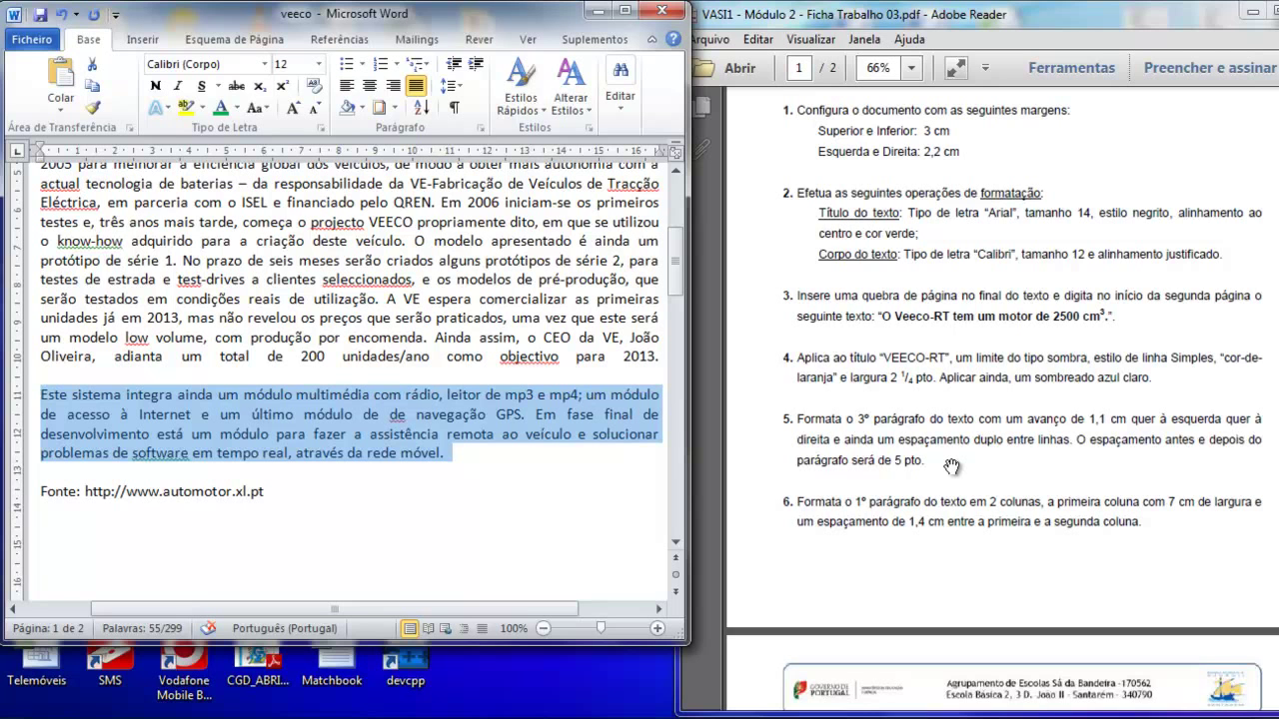
- Set the paragraph's left and right indents to 1,1 cm in the Parágrafo dialog
{"action": "left_click", "coordinate": [462, 94]}
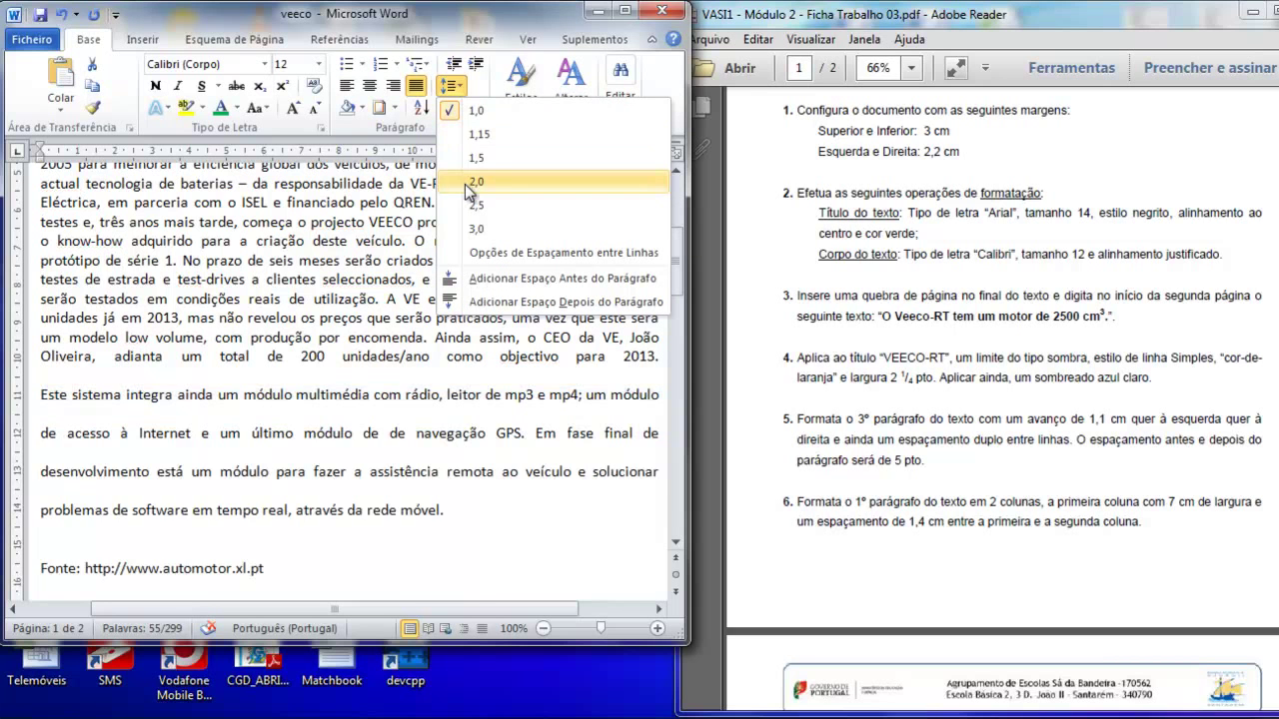
{"action": "left_click", "coordinate": [456, 90]}
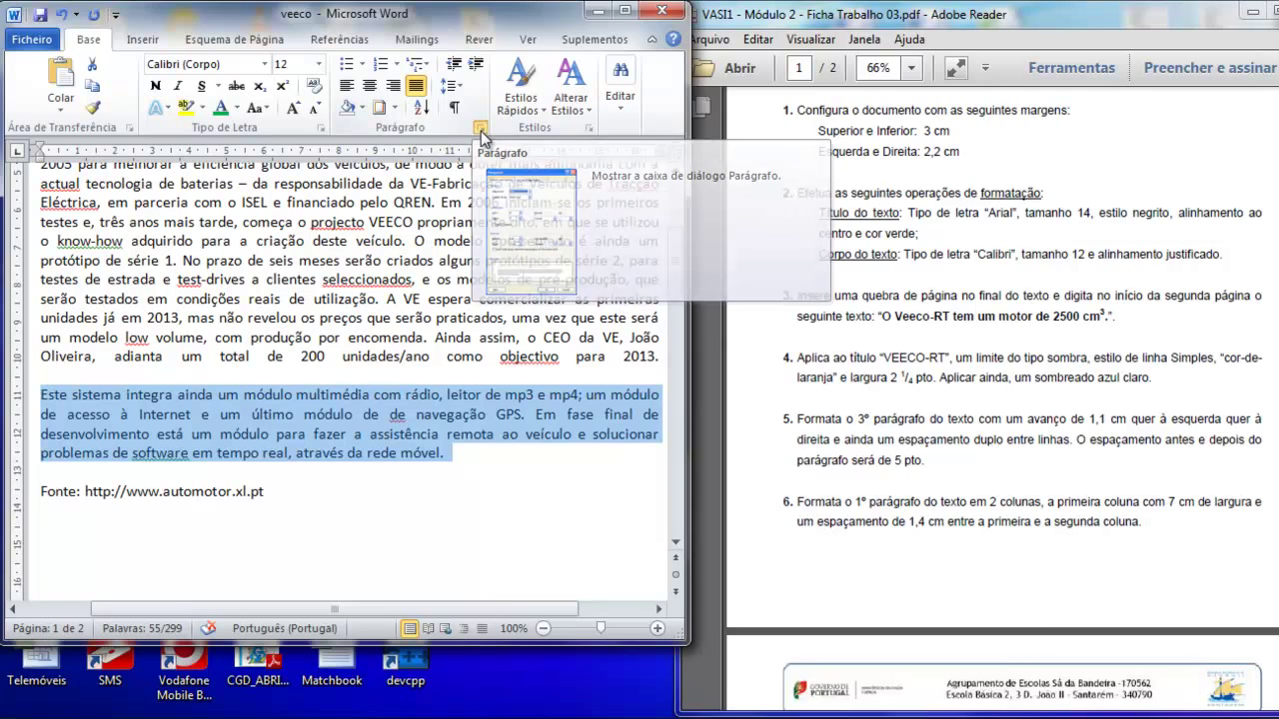
{"action": "left_click", "coordinate": [481, 133]}
{"action": "left_click_drag", "start_coordinate": [657, 197], "coordinate": [297, 146]}
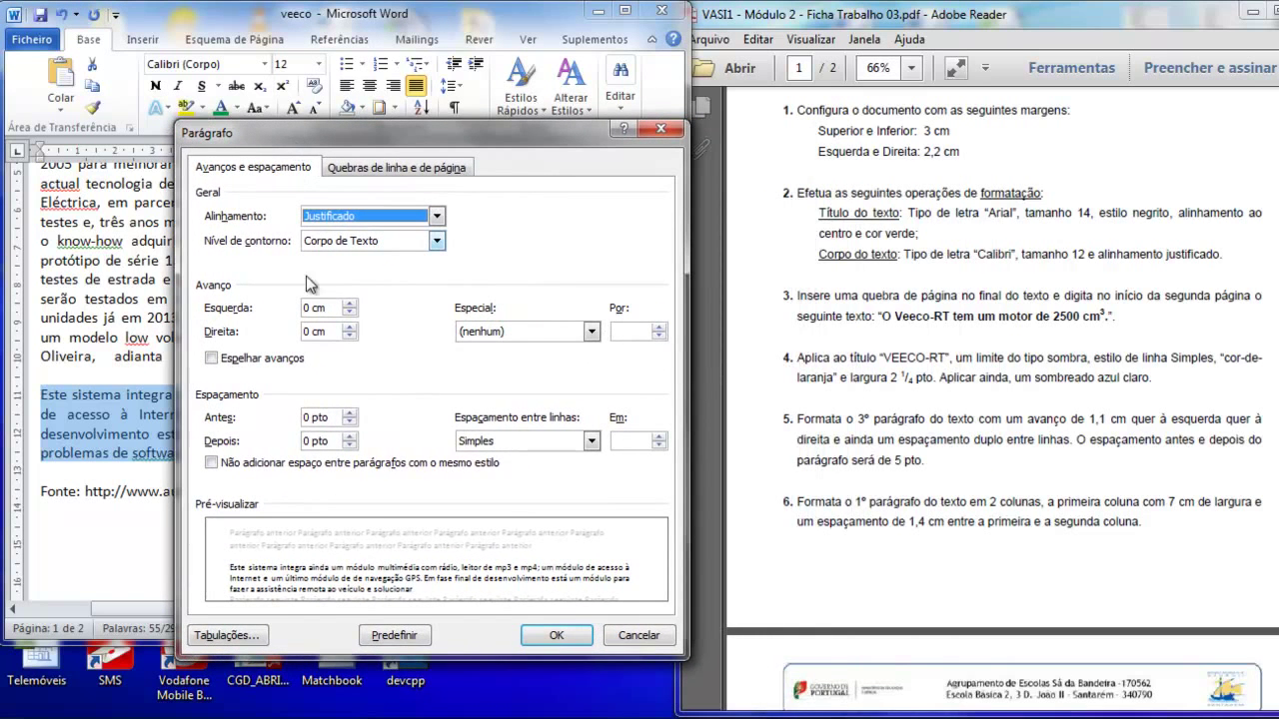
{"action": "left_click", "coordinate": [350, 304]}
{"action": "left_click", "coordinate": [349, 304]}
{"action": "left_click", "coordinate": [350, 304]}
{"action": "left_click", "coordinate": [349, 304]}
{"action": "left_click", "coordinate": [350, 303]}
{"action": "left_click", "coordinate": [350, 304]}
{"action": "left_click", "coordinate": [349, 304]}
{"action": "left_click", "coordinate": [349, 304]}
{"action": "left_click", "coordinate": [348, 304]}
{"action": "left_click", "coordinate": [348, 303]}
{"action": "left_click", "coordinate": [349, 304]}
{"action": "left_click", "coordinate": [348, 327]}
{"action": "left_click", "coordinate": [349, 326]}
{"action": "left_click", "coordinate": [349, 327]}
{"action": "left_click", "coordinate": [348, 327]}
{"action": "left_click", "coordinate": [349, 326]}
{"action": "left_click", "coordinate": [349, 327]}
{"action": "left_click", "coordinate": [348, 326]}
{"action": "left_click", "coordinate": [349, 327]}
{"action": "left_click", "coordinate": [348, 326]}
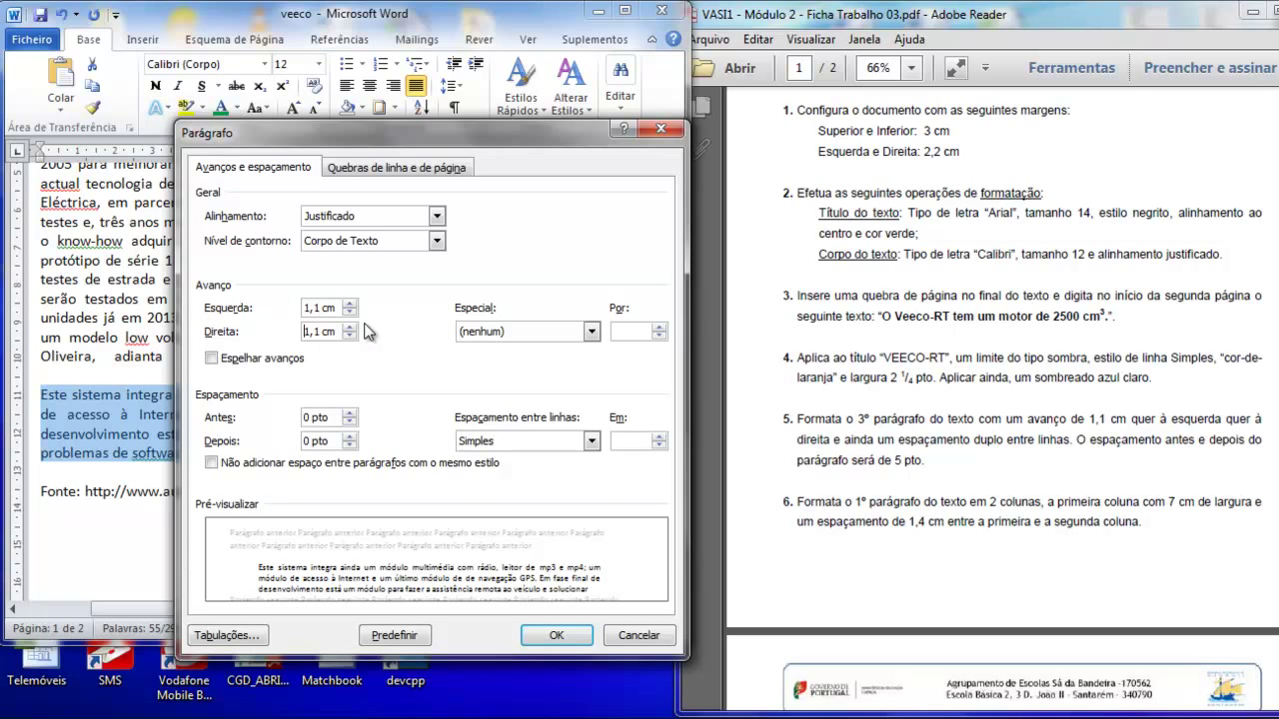
- Set double line spacing with 6 pt before the paragraph, and apply
{"action": "left_click", "coordinate": [505, 441]}
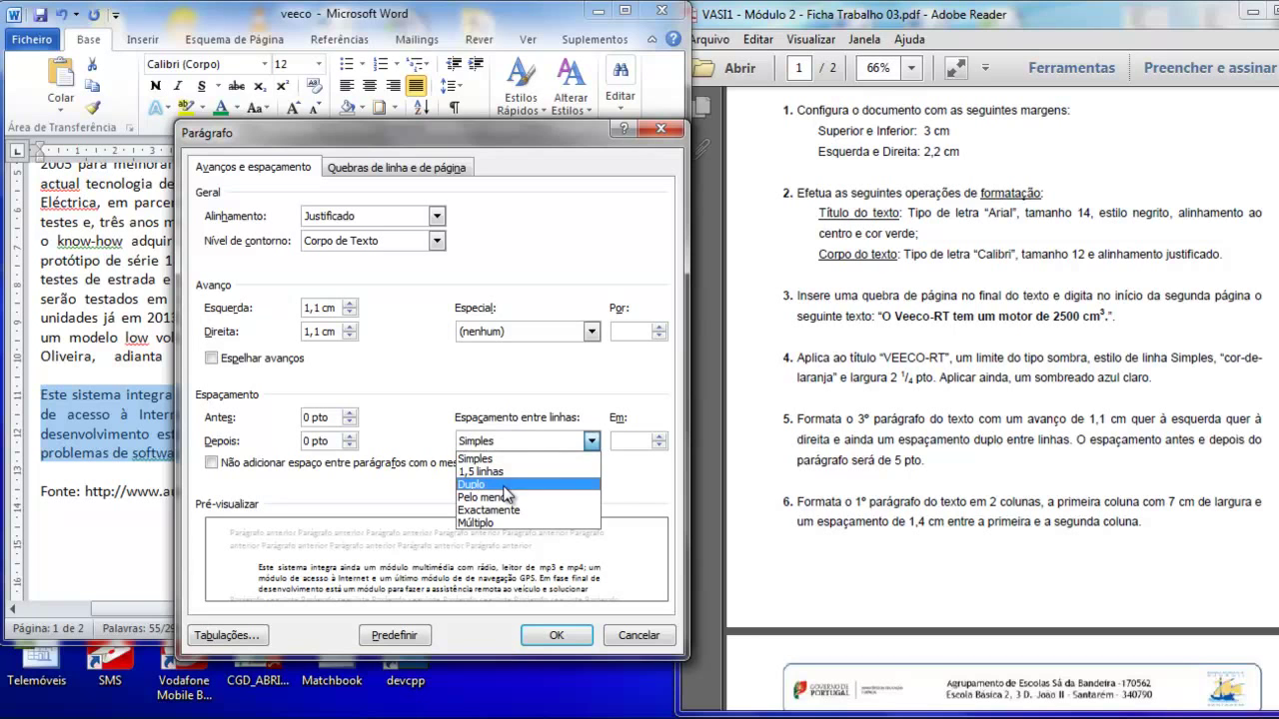
{"action": "left_click", "coordinate": [504, 485]}
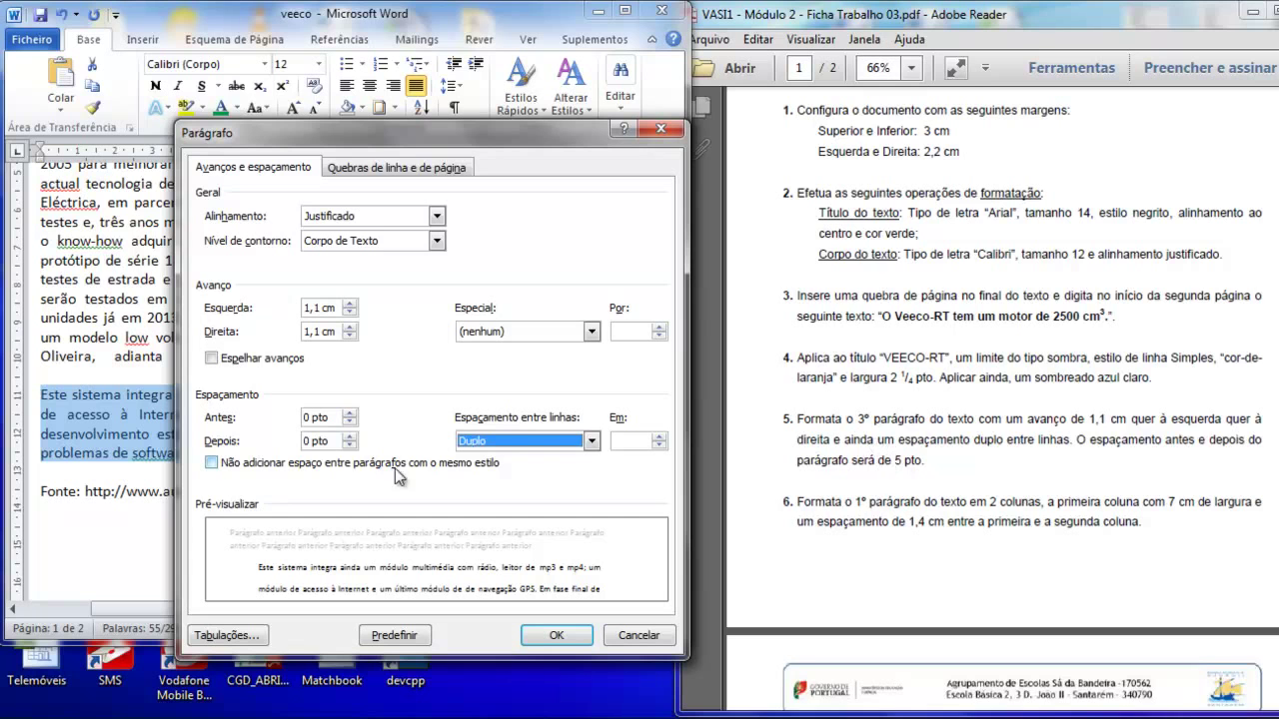
{"action": "left_click", "coordinate": [349, 415]}
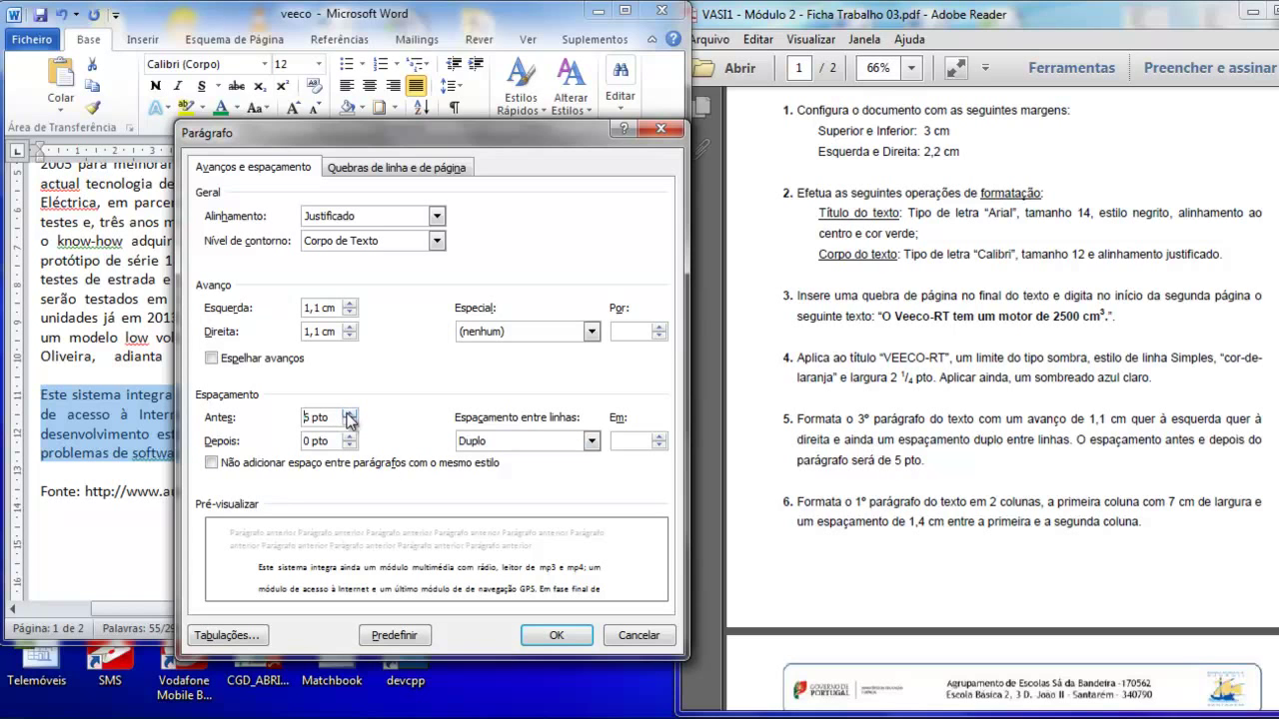
{"action": "left_click", "coordinate": [348, 413]}
{"action": "left_click", "coordinate": [348, 423]}
{"action": "left_click", "coordinate": [555, 637]}
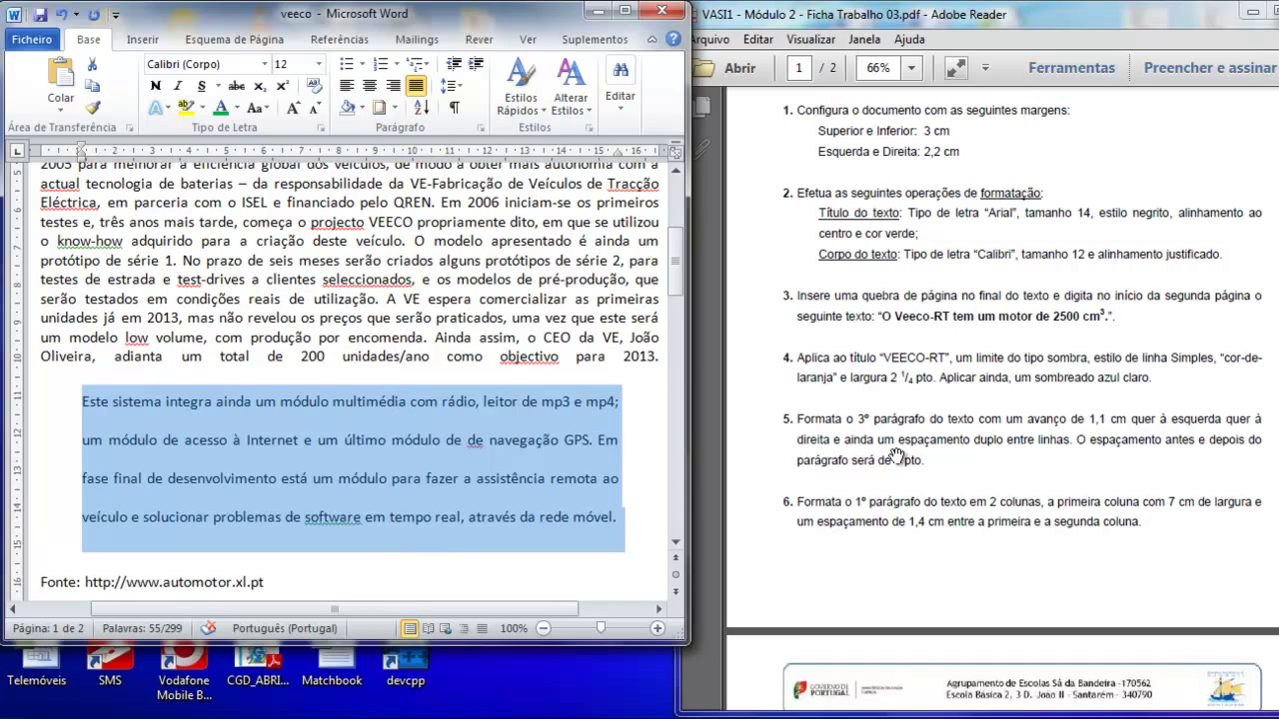
{"action": "left_click", "coordinate": [937, 481]}
- Return to Word and select the first paragraph under the VEECO-RT title
{"action": "scroll", "coordinate": [929, 459], "scroll_direction": "down", "scroll_amount": 3}
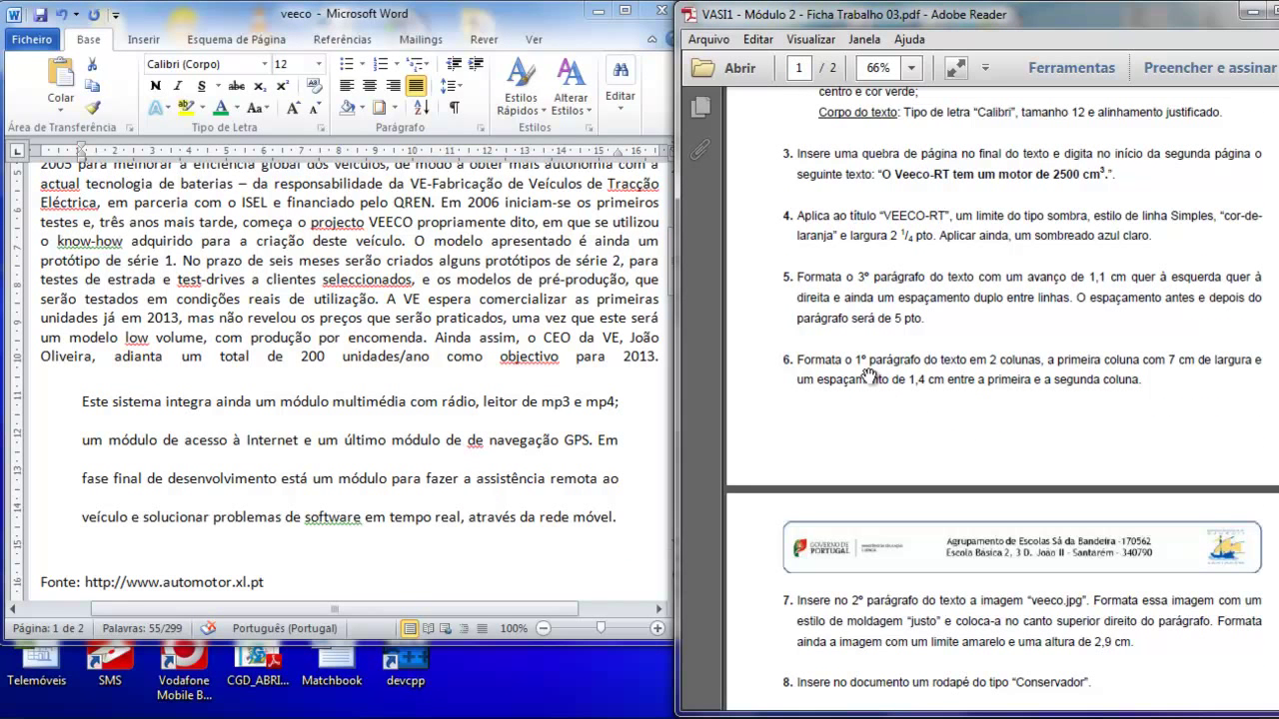
{"action": "key", "text": "alt+Tab"}
{"action": "scroll", "coordinate": [295, 300], "scroll_direction": "up", "scroll_amount": 4}
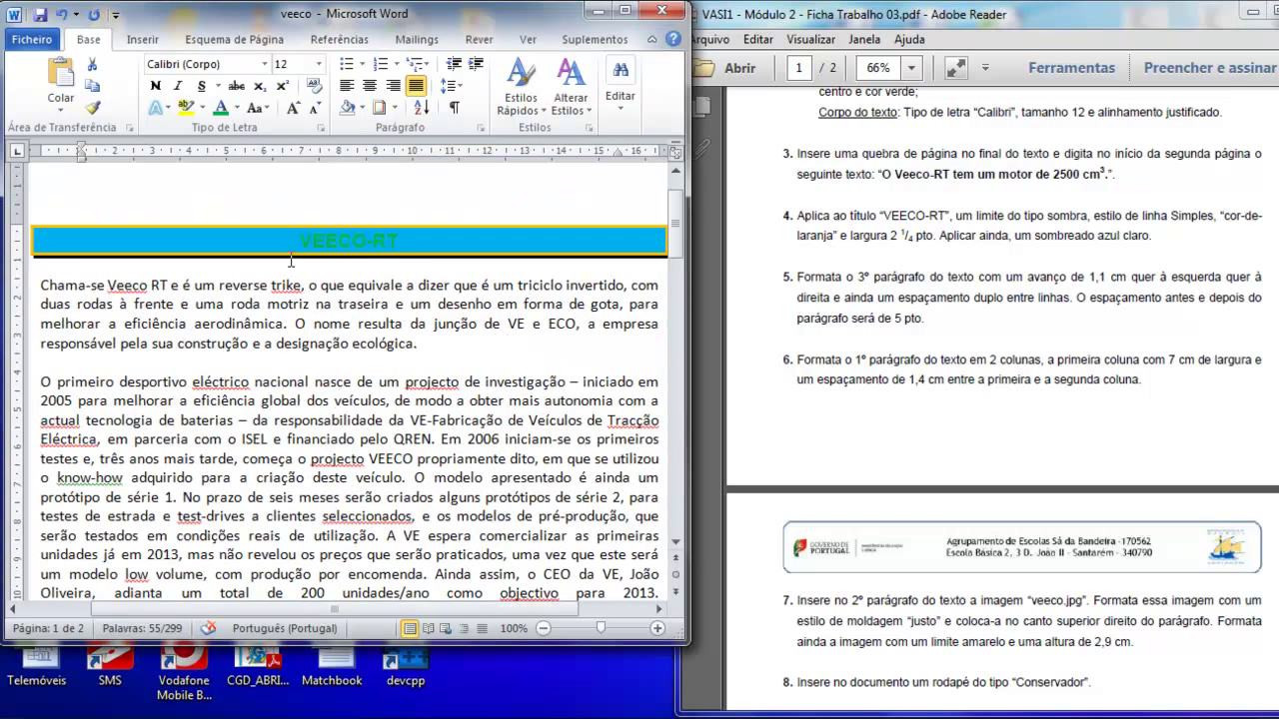
{"action": "left_click_drag", "start_coordinate": [40, 285], "coordinate": [415, 342]}
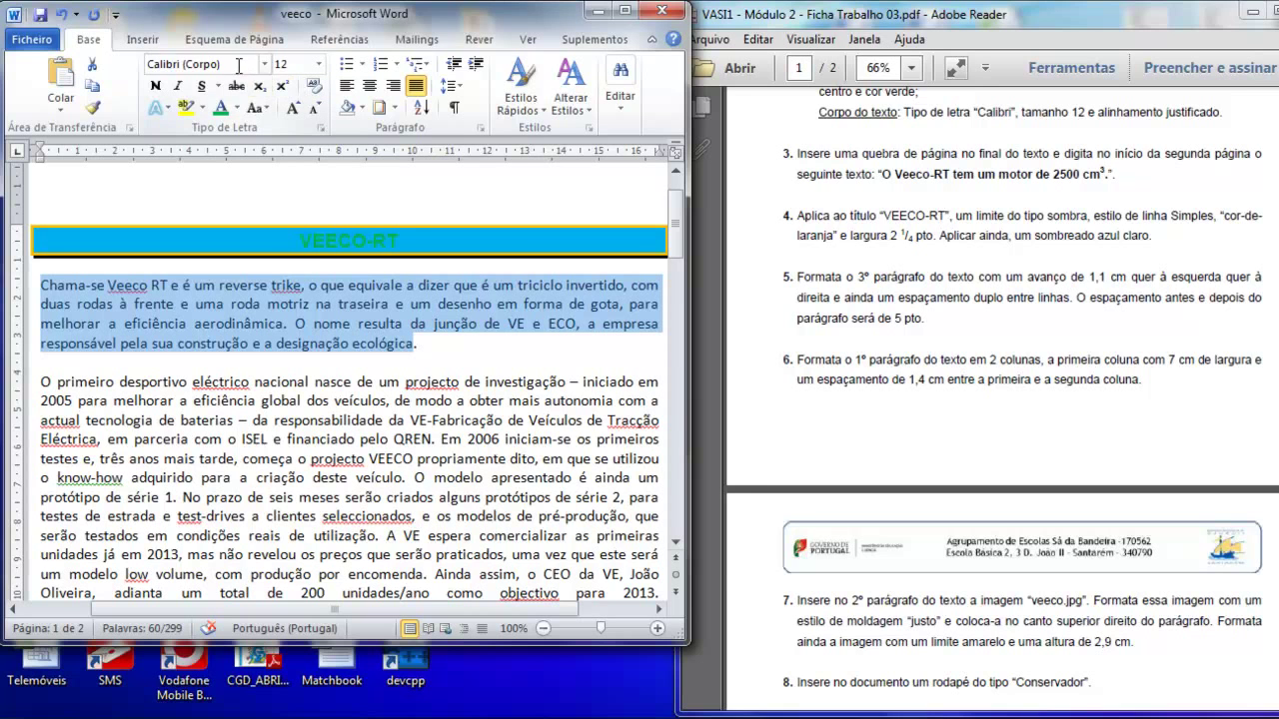
{"action": "left_click", "coordinate": [210, 42]}
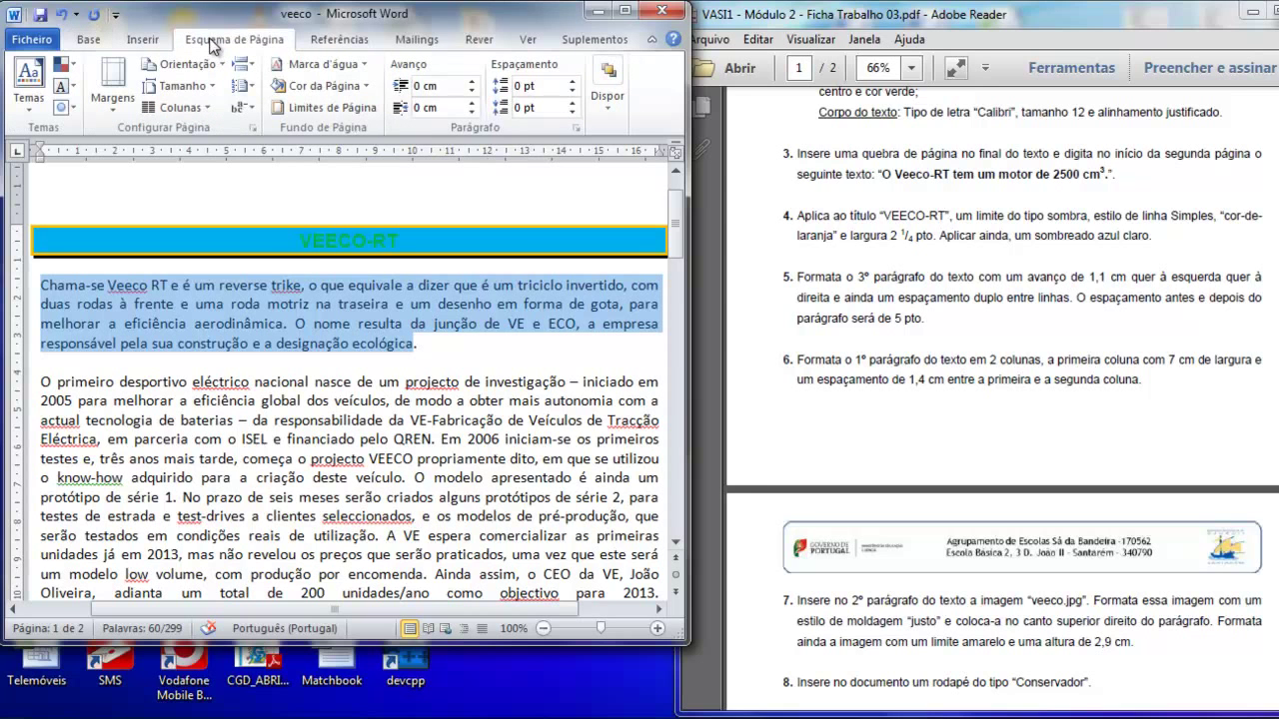
- In More Columns, choose two columns and reduce the spacing between them to 1,4 cm
{"action": "left_click", "coordinate": [204, 112]}
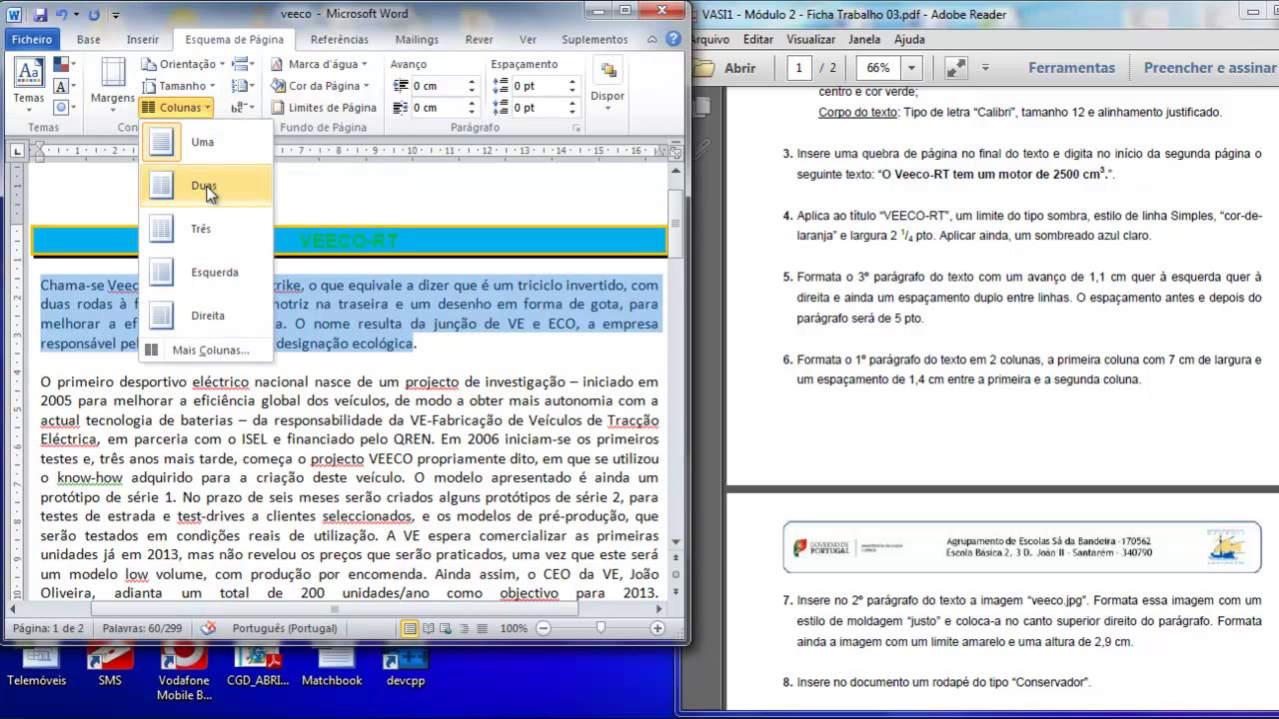
{"action": "left_click", "coordinate": [211, 351]}
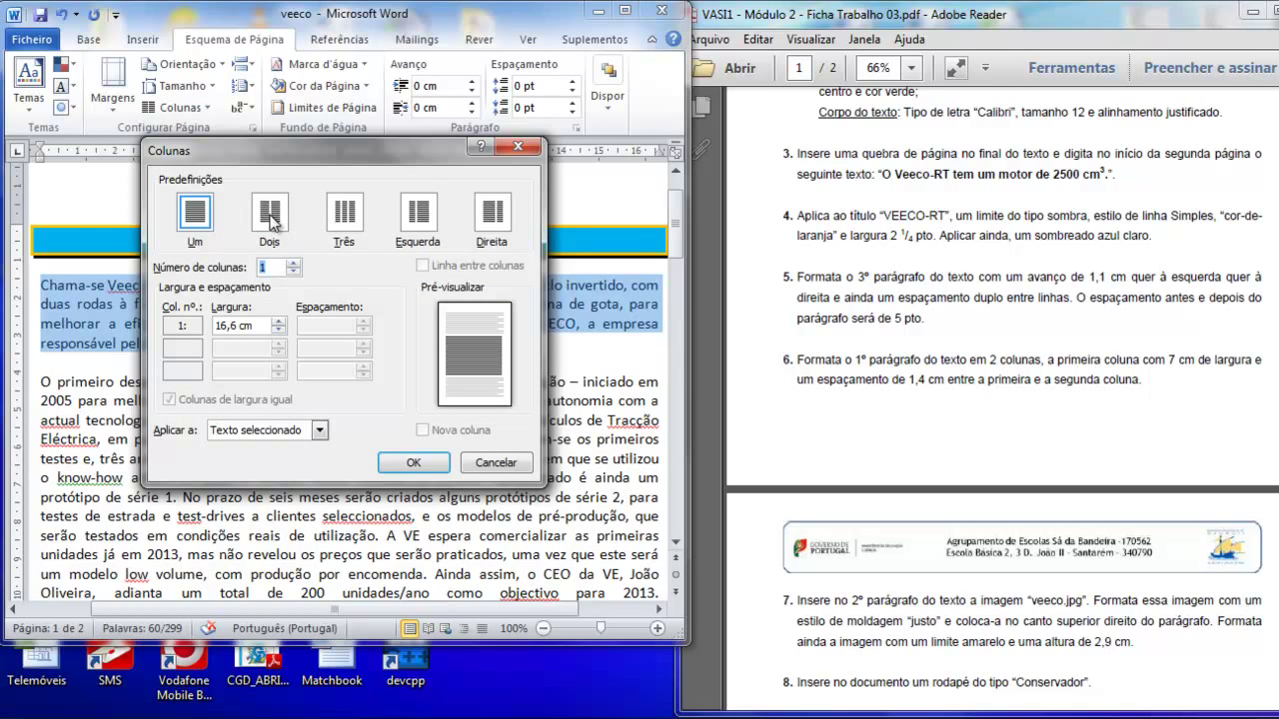
{"action": "left_click", "coordinate": [295, 264]}
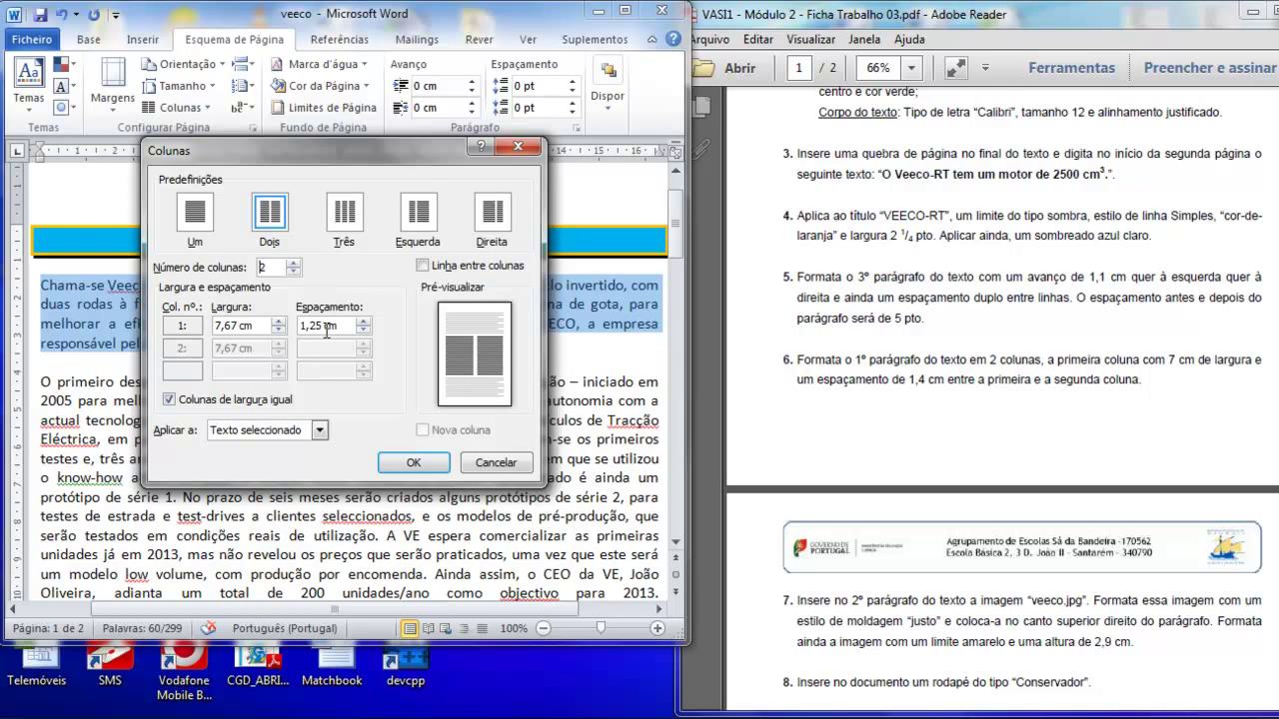
{"action": "left_click", "coordinate": [279, 331]}
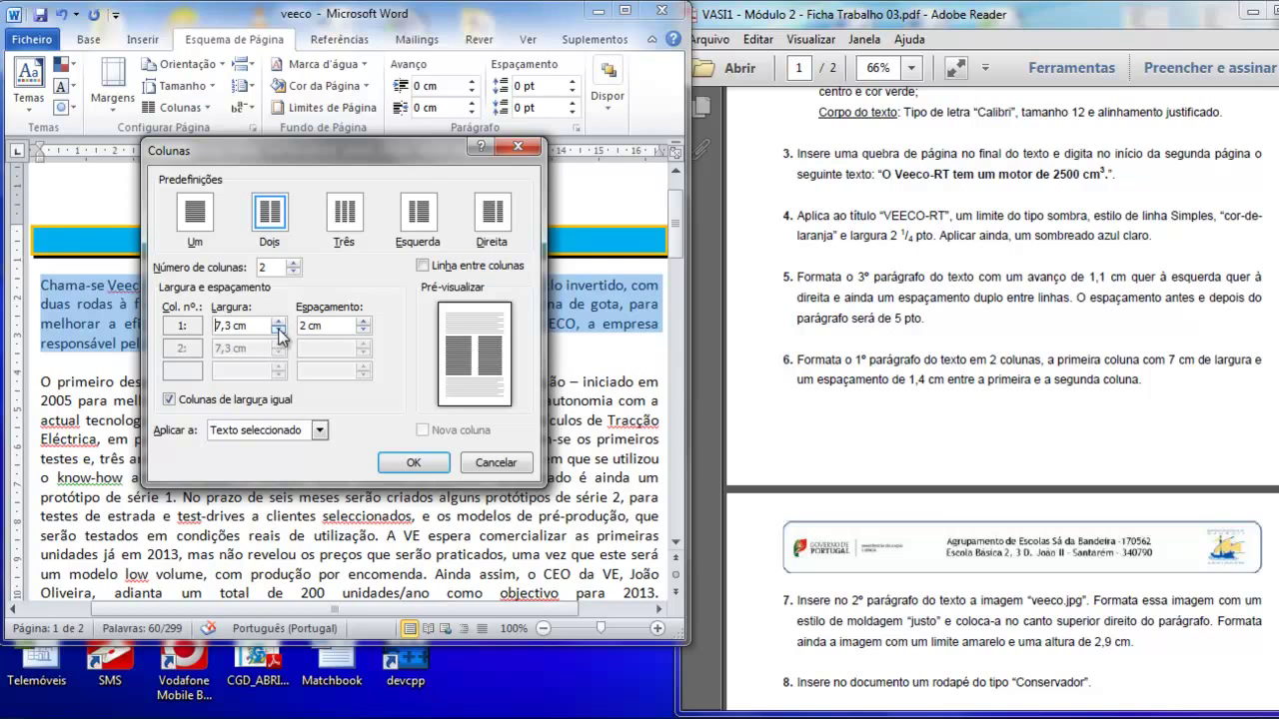
{"action": "left_click", "coordinate": [279, 330]}
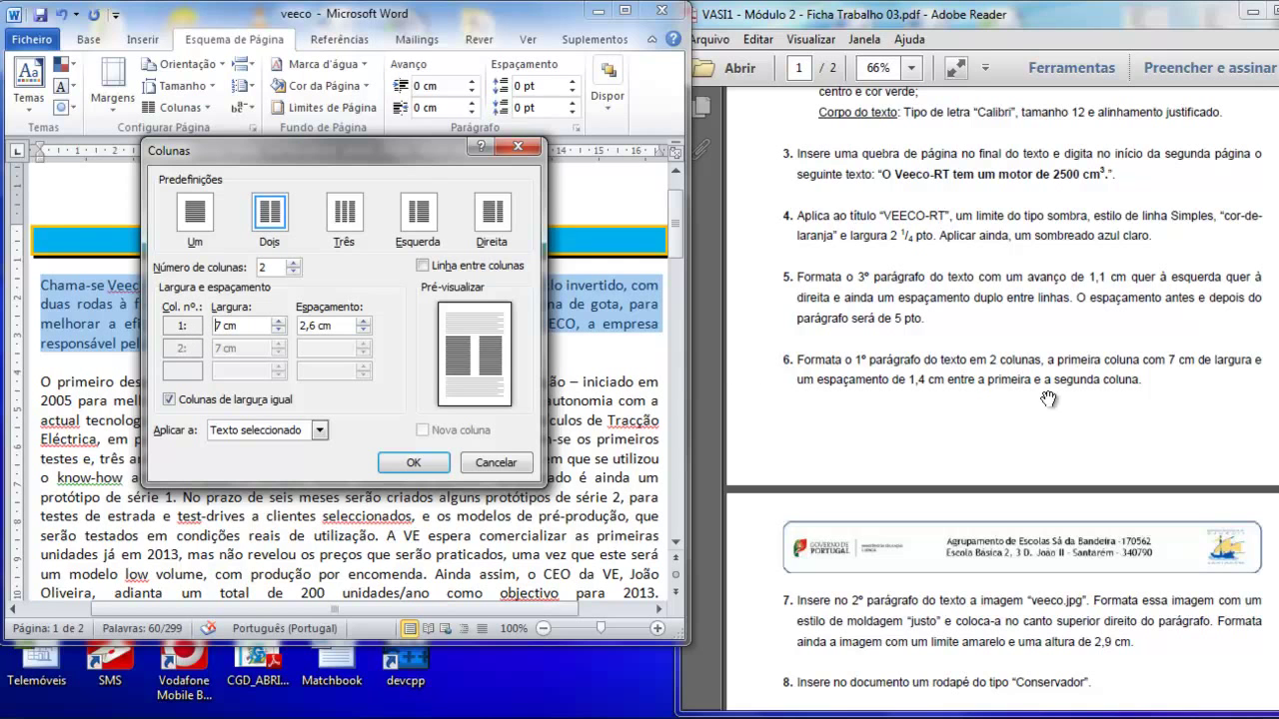
{"action": "left_click", "coordinate": [363, 331]}
{"action": "left_click", "coordinate": [364, 331]}
{"action": "left_click", "coordinate": [362, 331]}
{"action": "left_click", "coordinate": [362, 331]}
{"action": "left_click", "coordinate": [363, 330]}
{"action": "left_click", "coordinate": [363, 330]}
{"action": "left_click", "coordinate": [363, 331]}
{"action": "left_click", "coordinate": [363, 331]}
{"action": "left_click", "coordinate": [362, 331]}
{"action": "left_click", "coordinate": [363, 331]}
- Untick equal column width, set the first column to 7 cm, and apply the layout
{"action": "left_click", "coordinate": [277, 329]}
{"action": "left_click", "coordinate": [278, 330]}
{"action": "left_click", "coordinate": [278, 330]}
{"action": "left_click", "coordinate": [169, 400]}
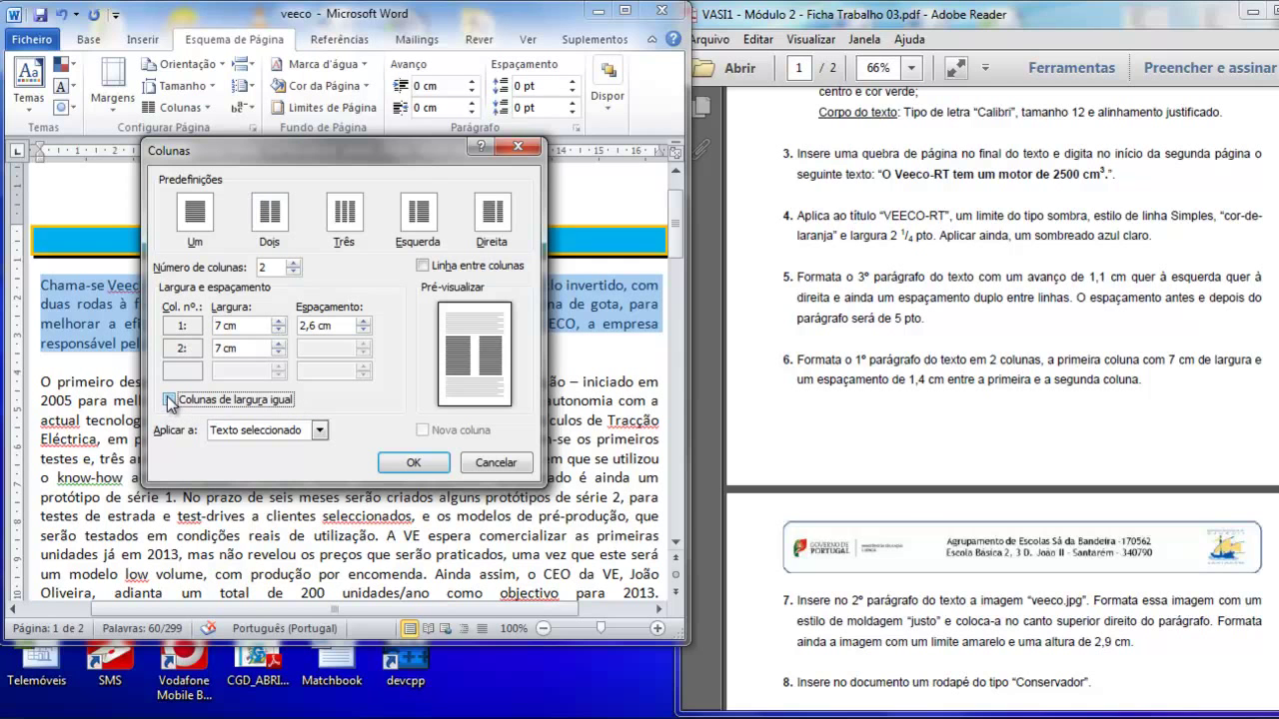
{"action": "left_click", "coordinate": [255, 328]}
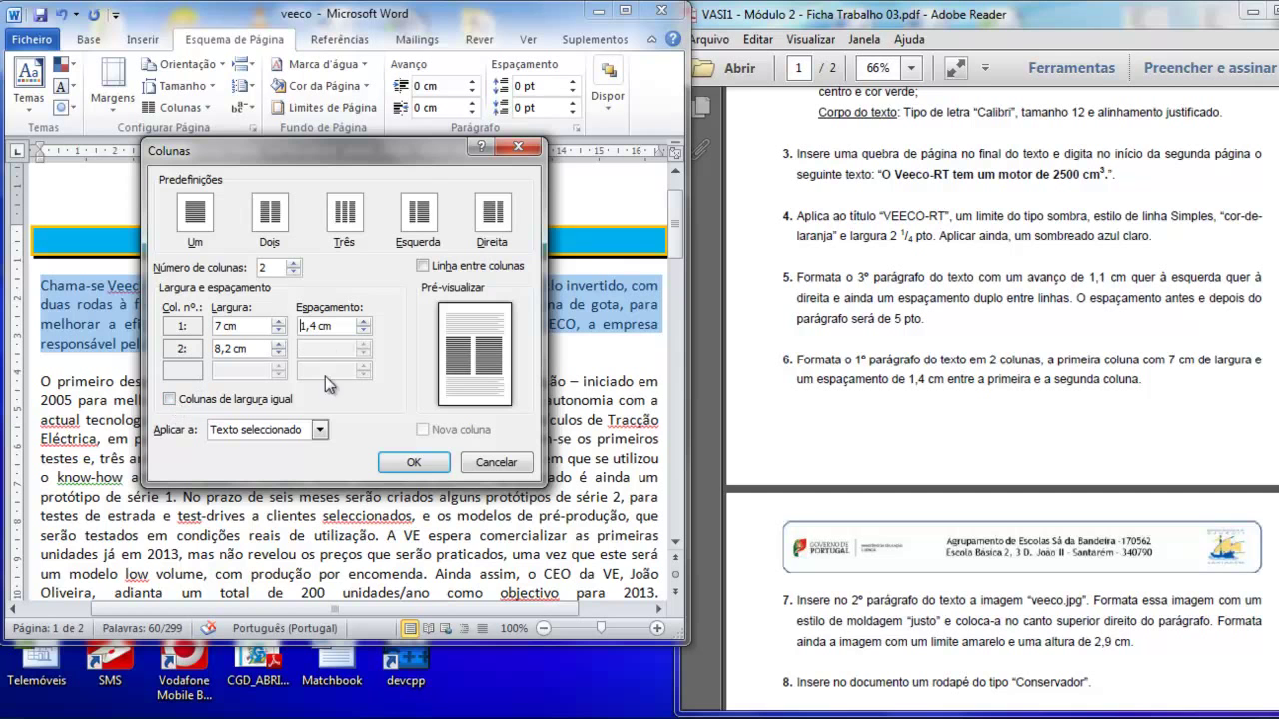
{"action": "left_click", "coordinate": [414, 463]}
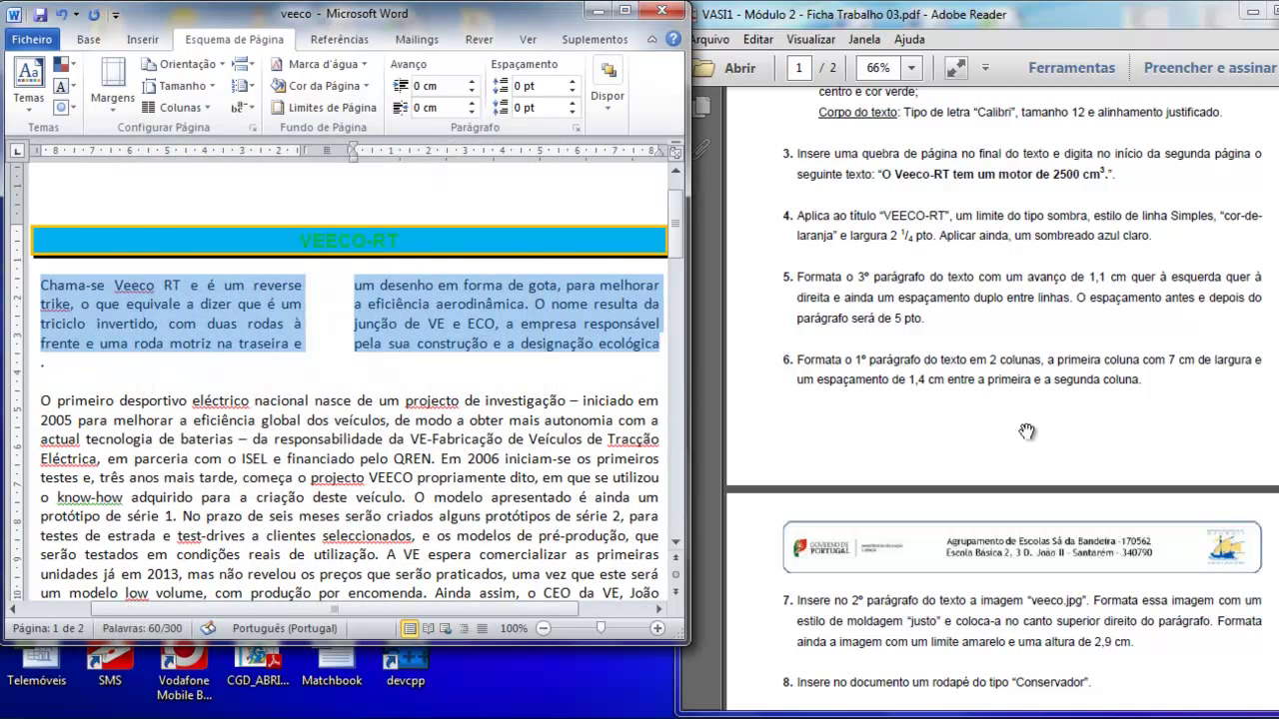
{"action": "left_click", "coordinate": [281, 323]}
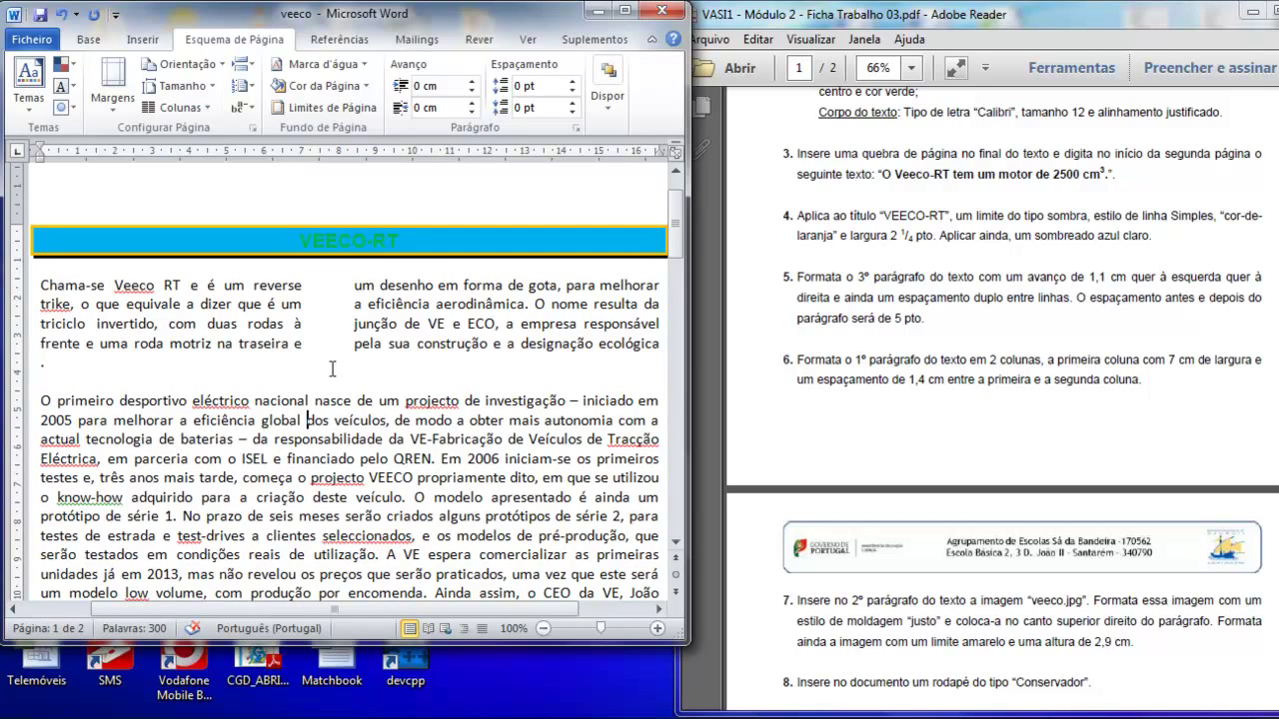
{"action": "scroll", "coordinate": [1120, 317], "scroll_direction": "down", "scroll_amount": 1}
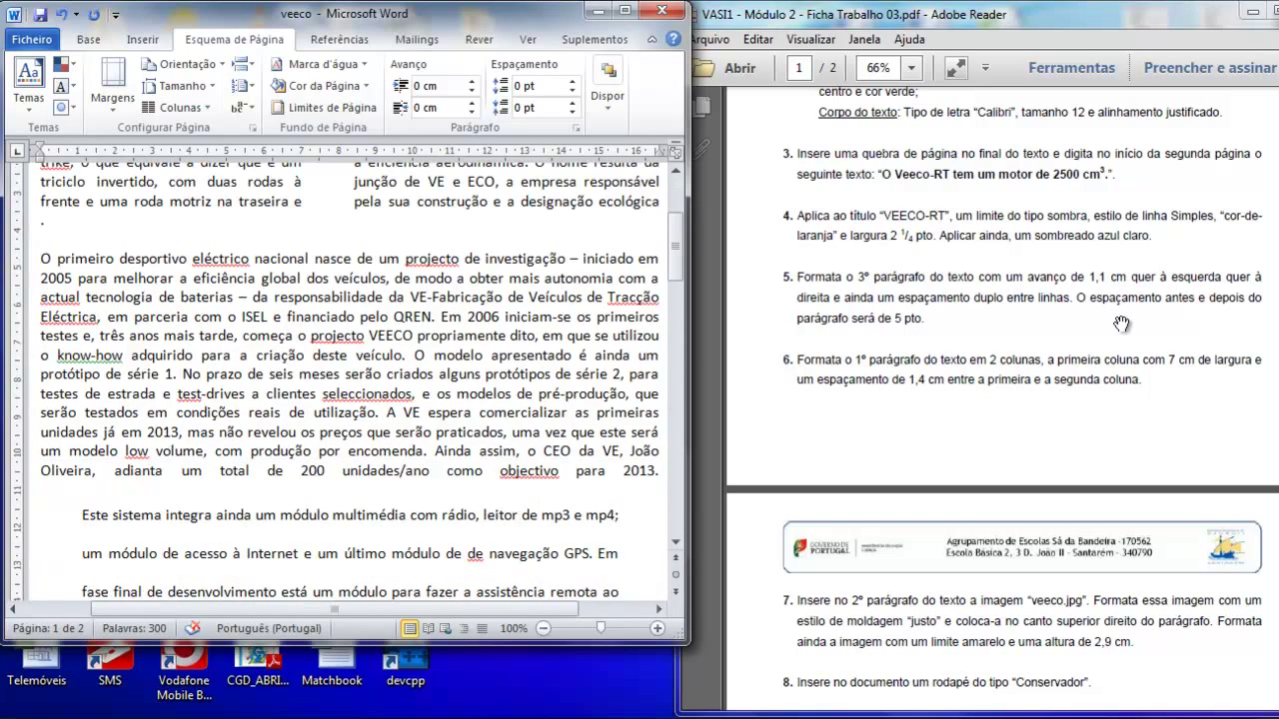
{"action": "scroll", "coordinate": [417, 377], "scroll_direction": "up", "scroll_amount": 2}
{"action": "scroll", "coordinate": [417, 377], "scroll_direction": "down", "scroll_amount": 2}
{"action": "left_click", "coordinate": [1081, 385]}
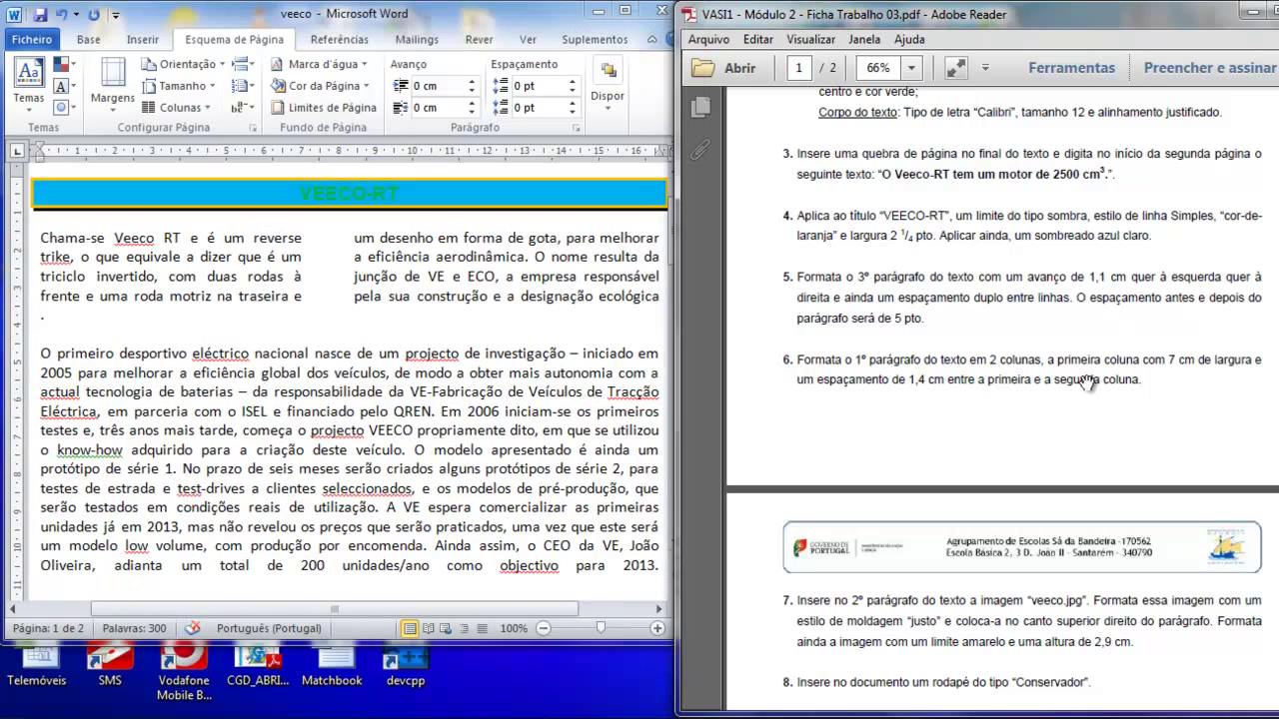
{"action": "scroll", "coordinate": [1096, 351], "scroll_direction": "down", "scroll_amount": 5}
{"action": "scroll", "coordinate": [1095, 359], "scroll_direction": "down", "scroll_amount": 2}
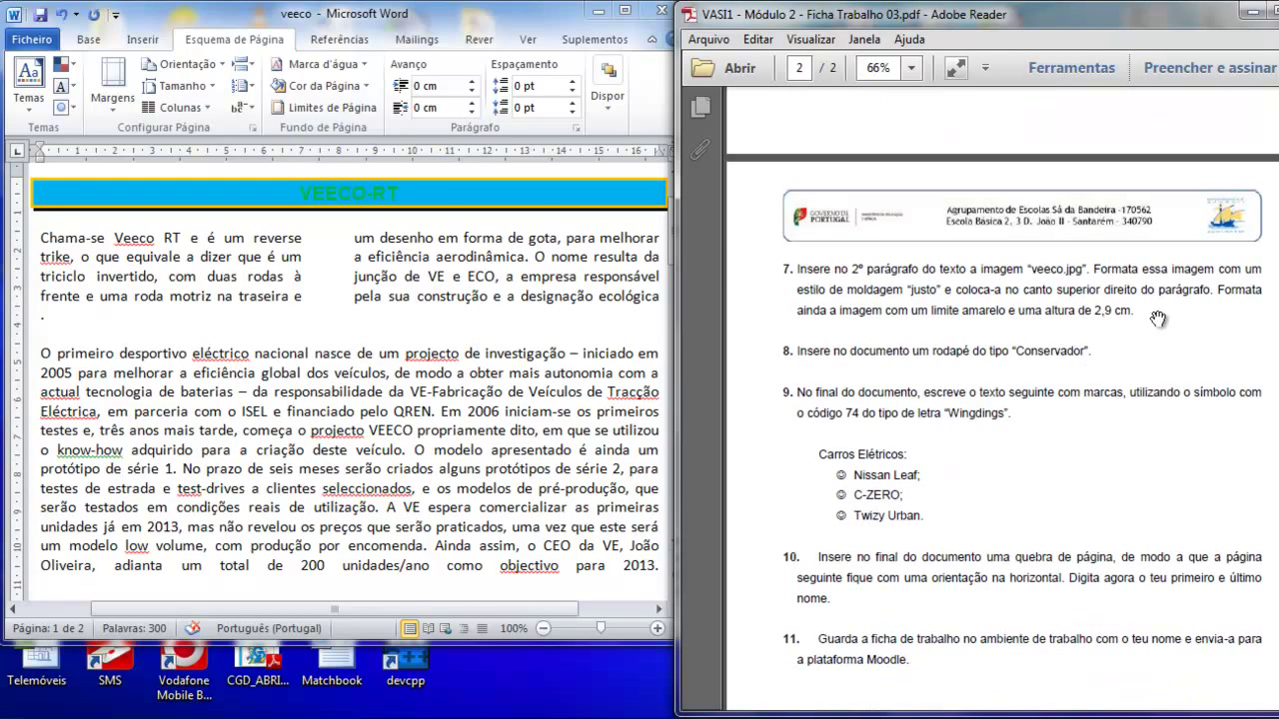
{"action": "left_click", "coordinate": [311, 431]}
{"action": "double_click", "coordinate": [309, 431]}
{"action": "left_click_drag", "start_coordinate": [320, 451], "coordinate": [312, 450]}
{"action": "left_click", "coordinate": [318, 450]}
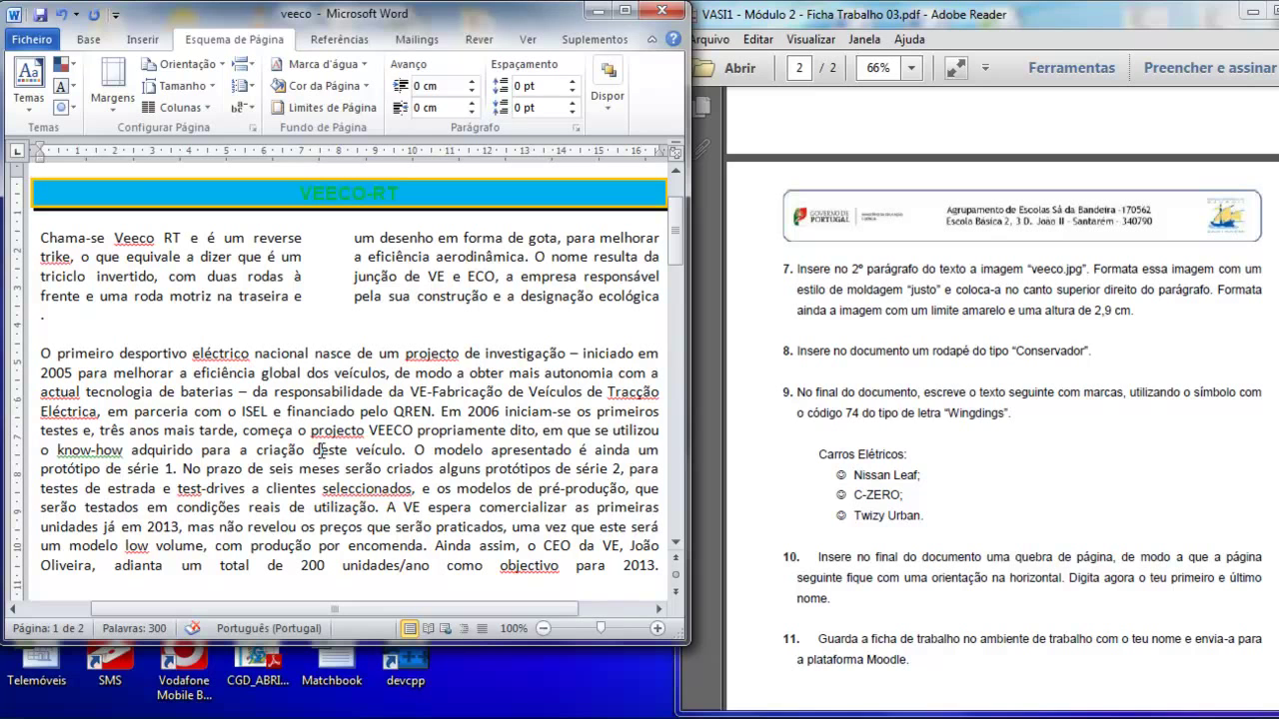
{"action": "left_click", "coordinate": [141, 39]}
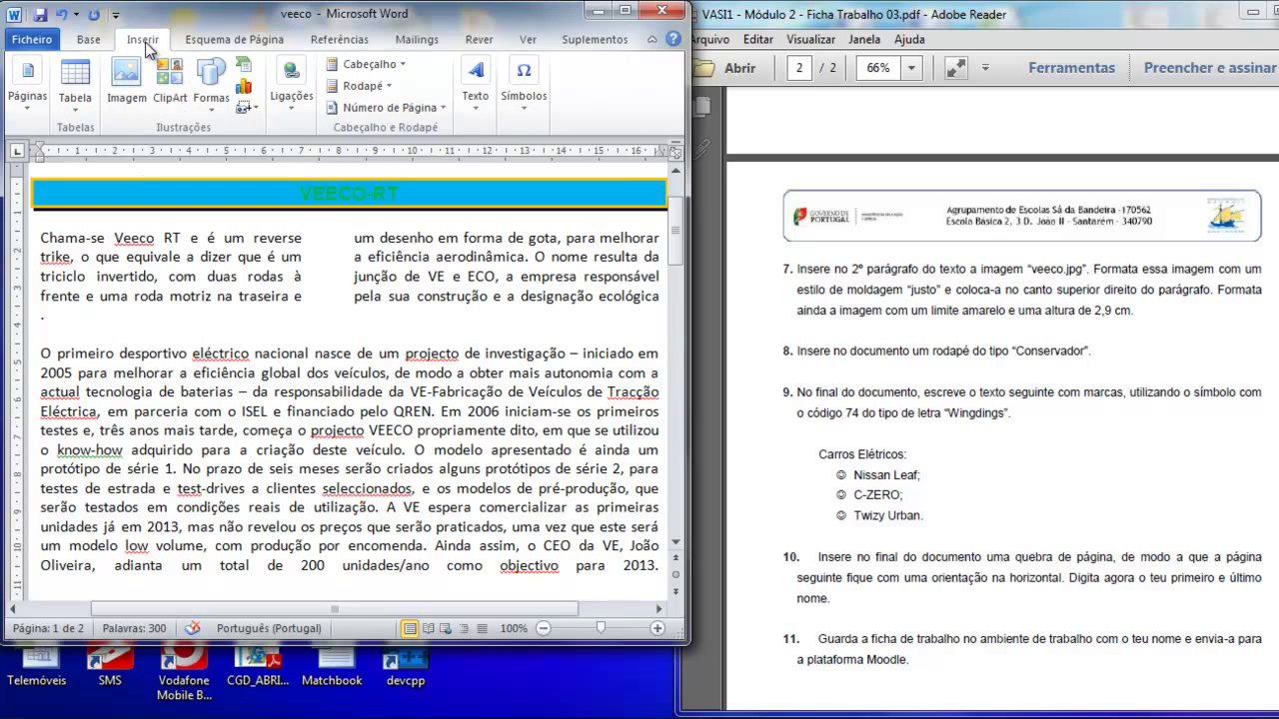
- Insert the veeco picture from the Desktop into the second paragraph, then maximize Word
{"action": "left_click", "coordinate": [130, 75]}
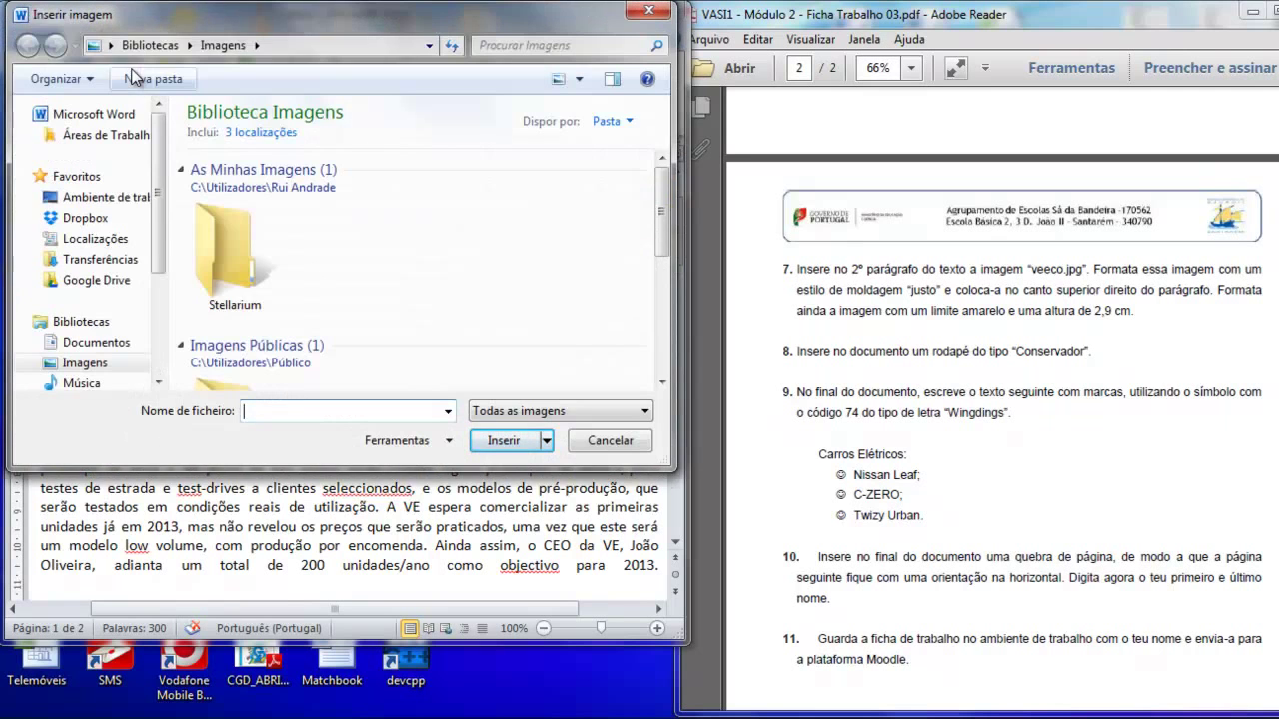
{"action": "left_click", "coordinate": [100, 197]}
{"action": "left_click_drag", "start_coordinate": [662, 165], "coordinate": [672, 370]}
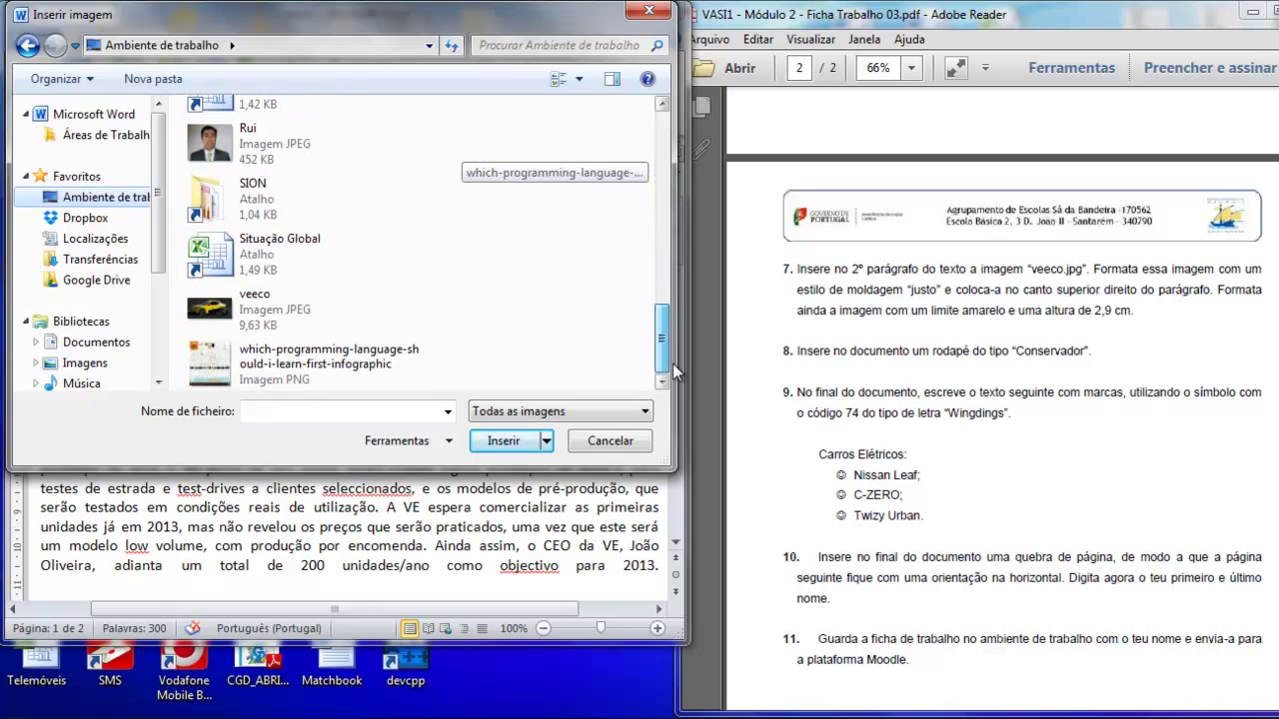
{"action": "left_click", "coordinate": [236, 305]}
{"action": "left_click", "coordinate": [503, 440]}
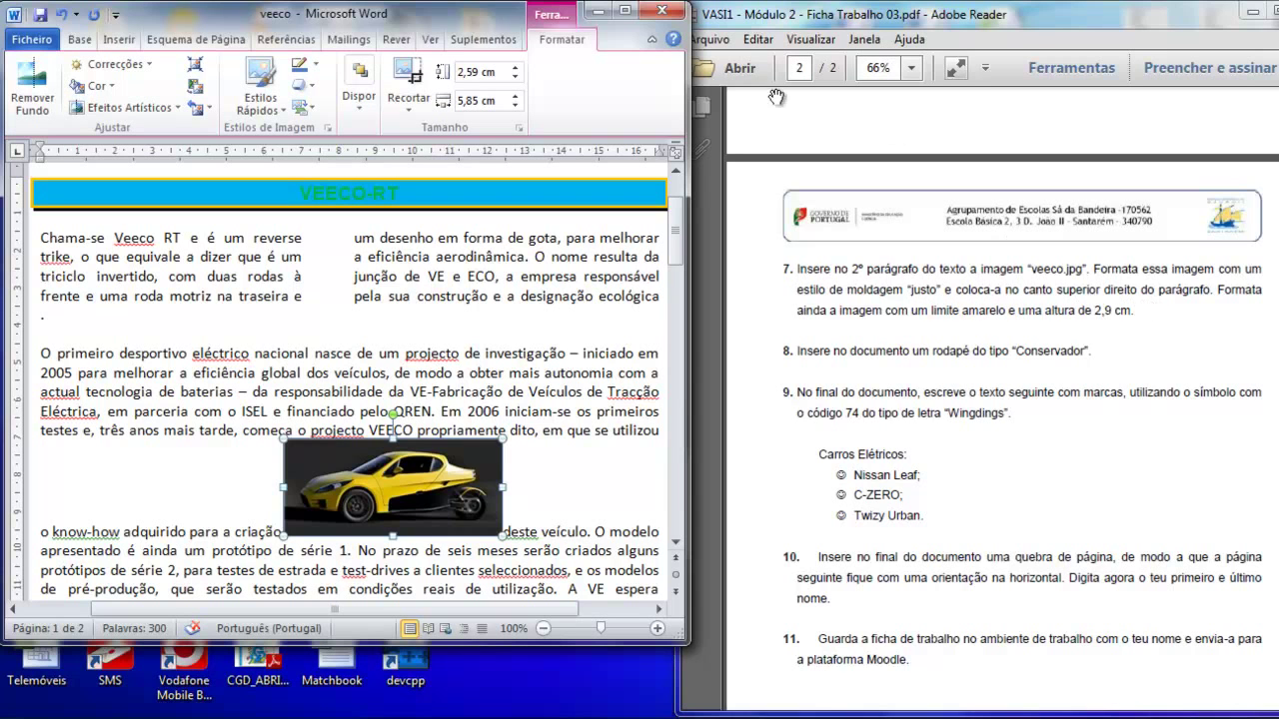
{"action": "left_click", "coordinate": [624, 12]}
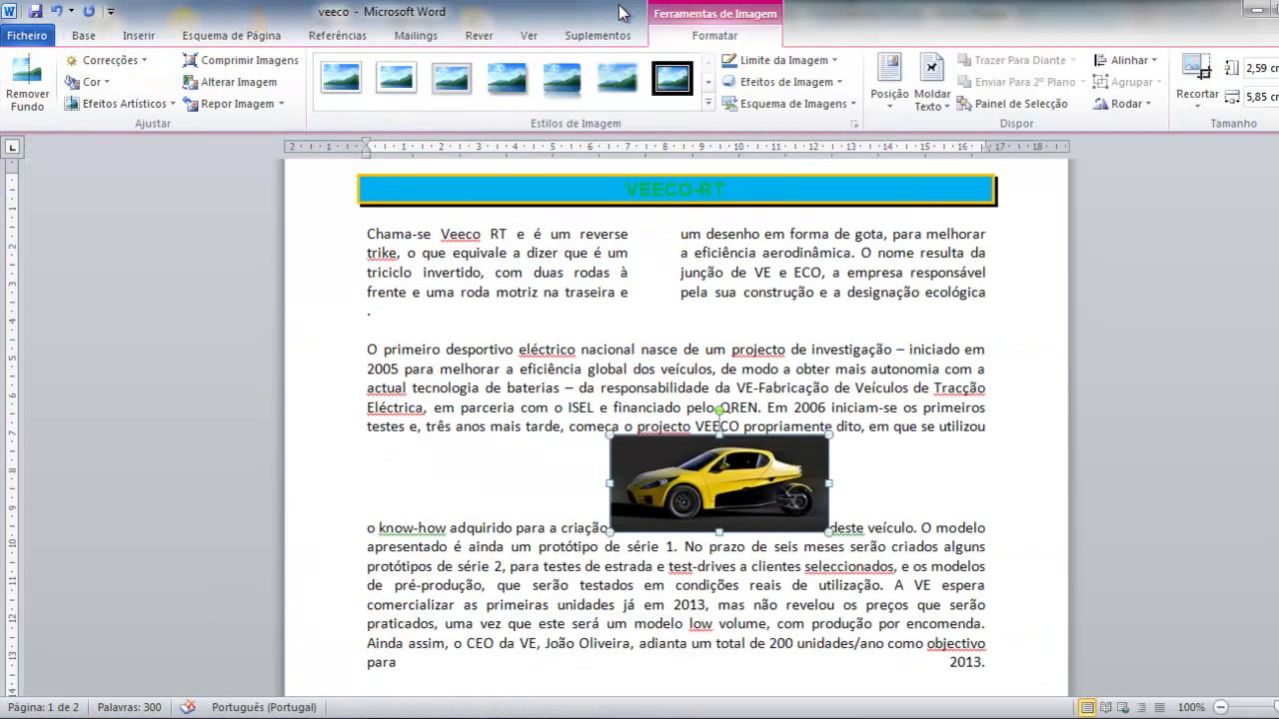
- Set Tight text wrapping on the car image and move it to the paragraph's top-right corner
{"action": "left_click", "coordinate": [932, 100]}
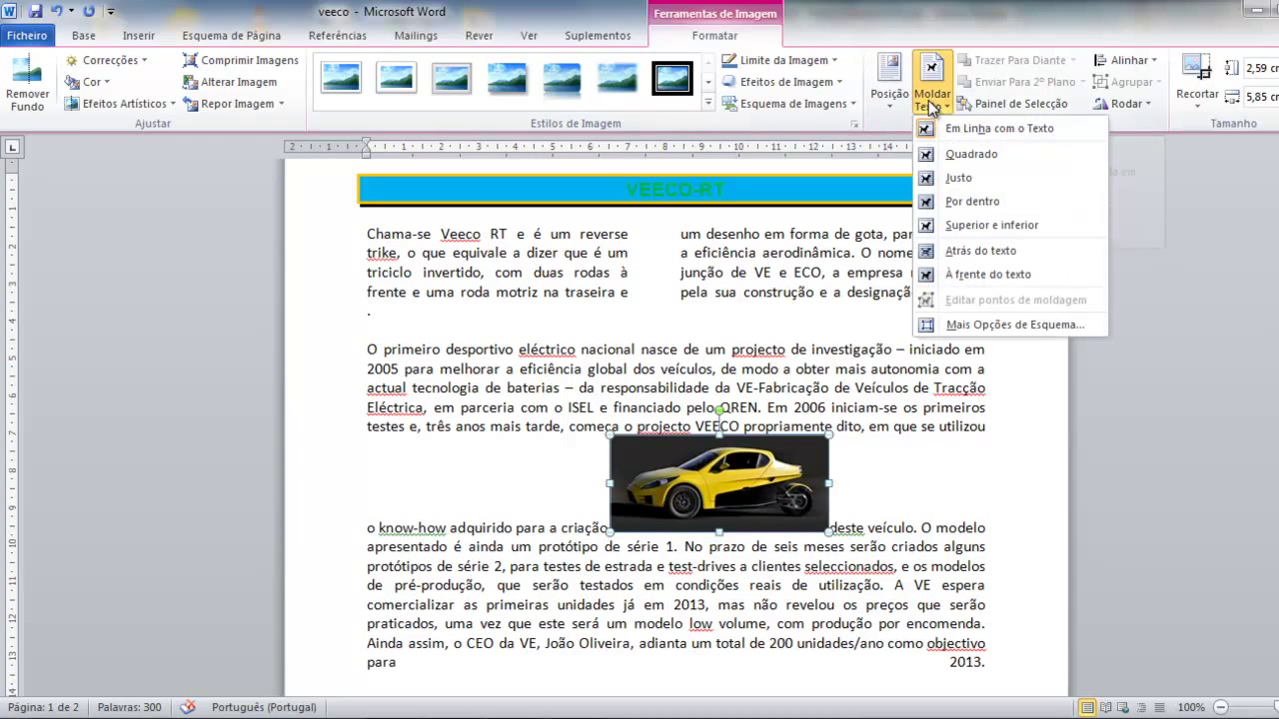
{"action": "left_click", "coordinate": [966, 181]}
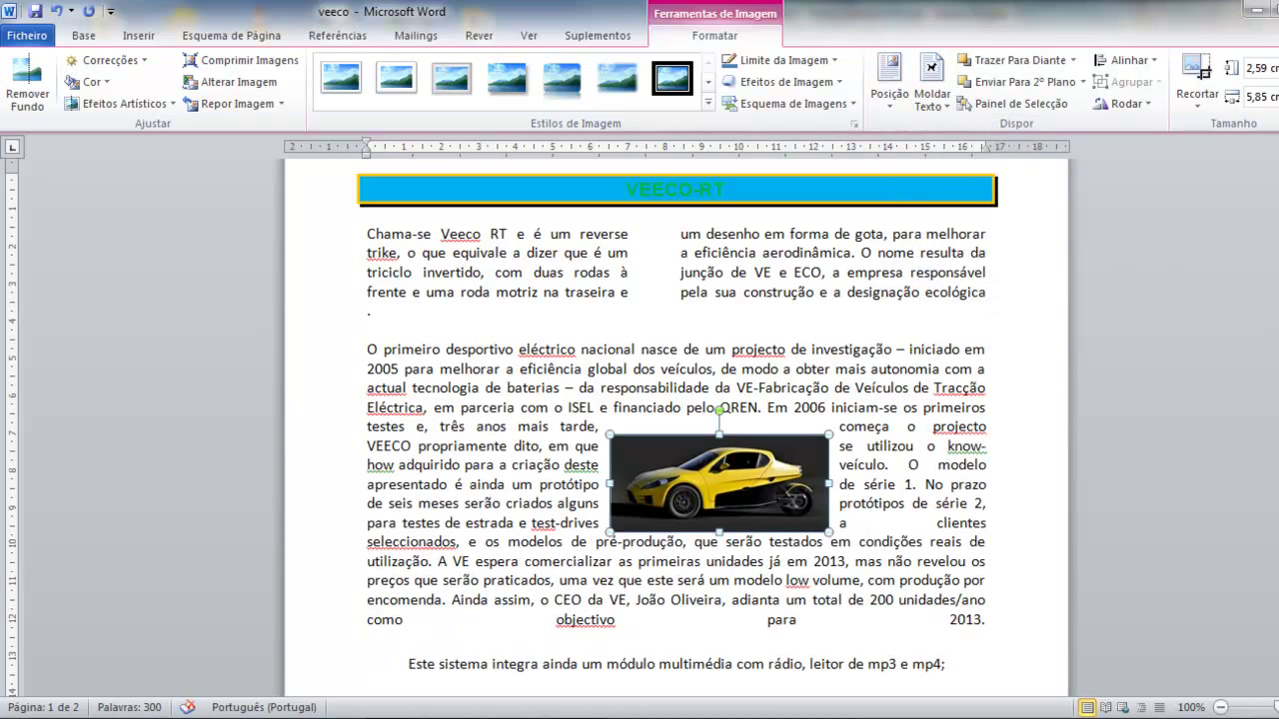
{"action": "key", "text": "alt+Tab"}
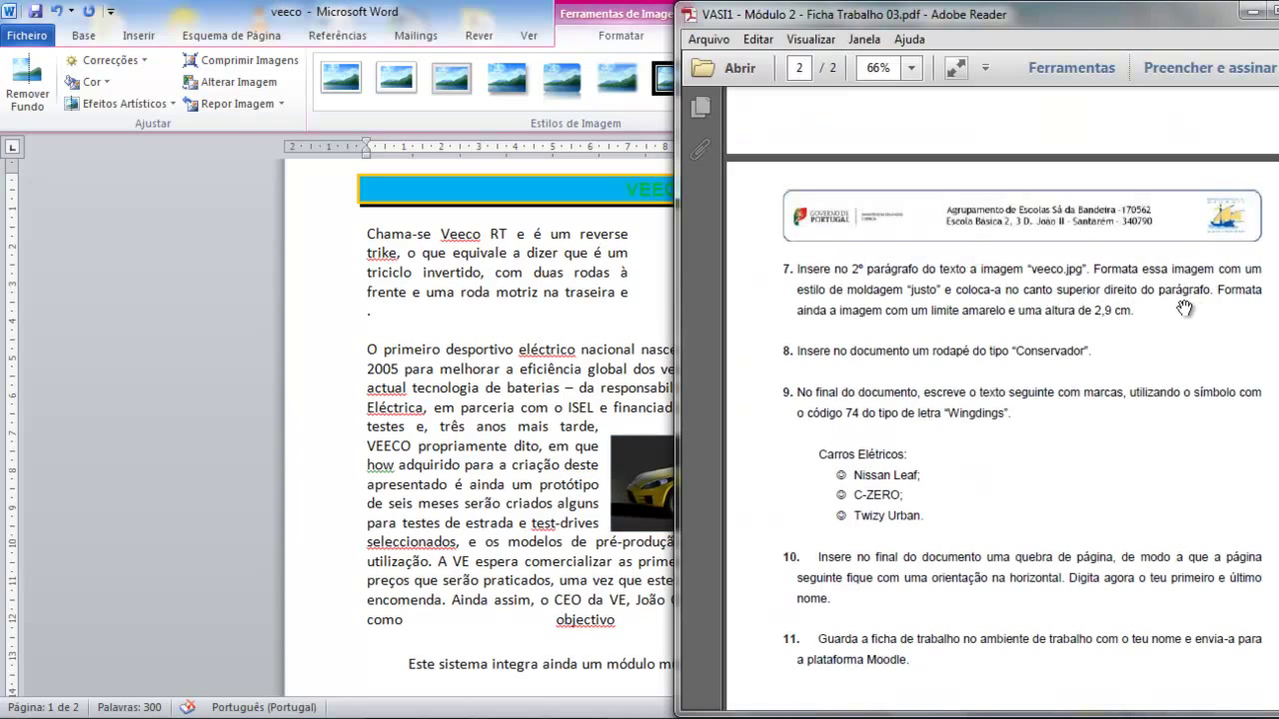
{"action": "left_click", "coordinate": [666, 477]}
{"action": "left_click_drag", "start_coordinate": [676, 473], "coordinate": [832, 388]}
{"action": "left_click", "coordinate": [788, 503]}
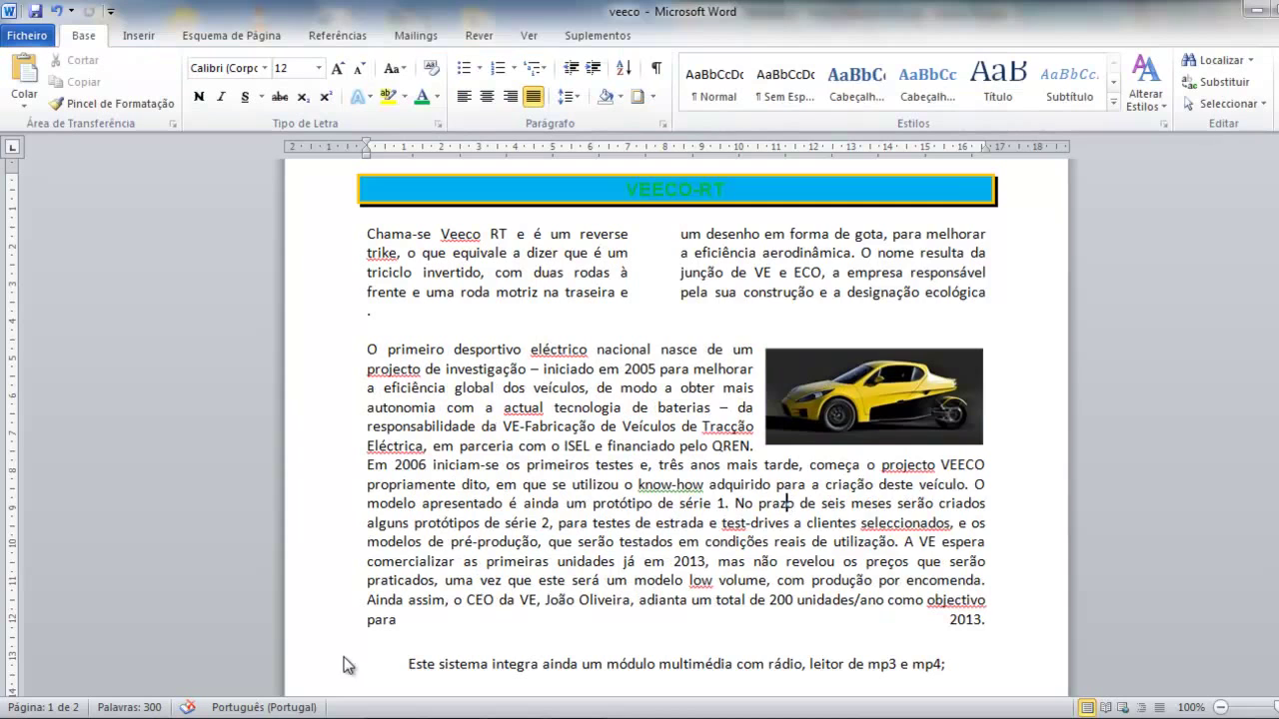
{"action": "key", "text": "alt+Tab"}
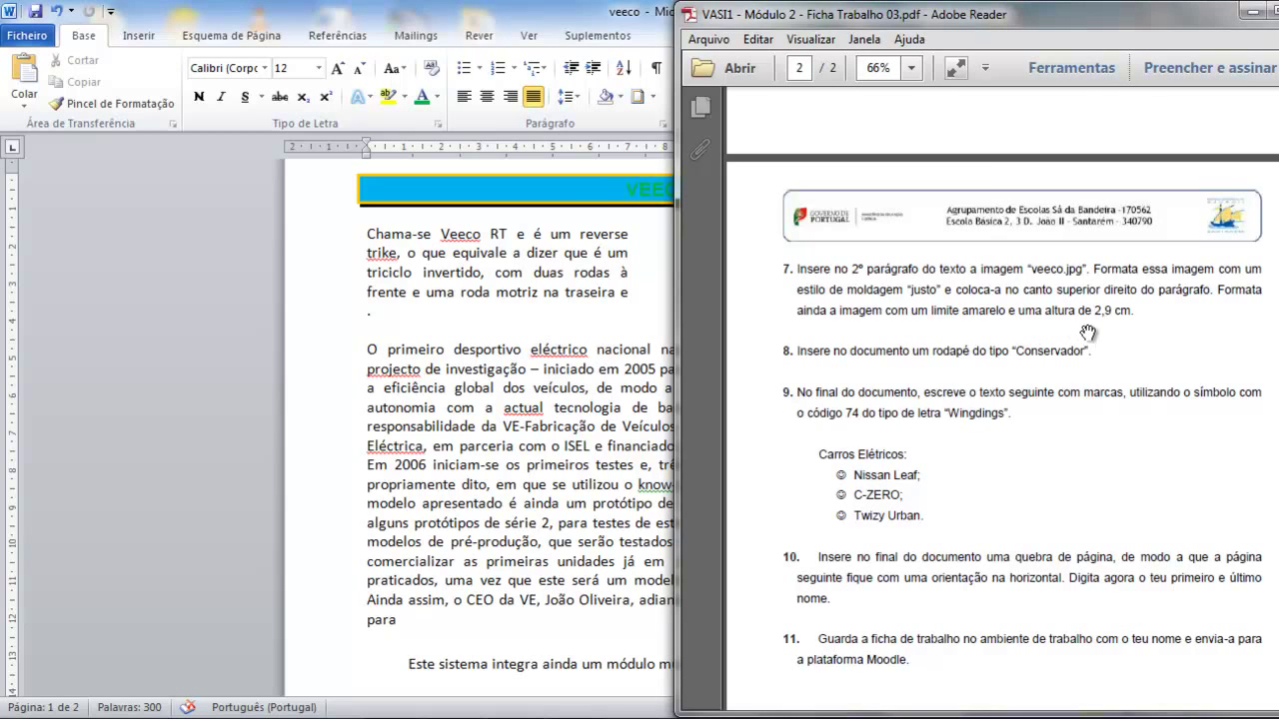
{"action": "key", "text": "alt+Tab"}
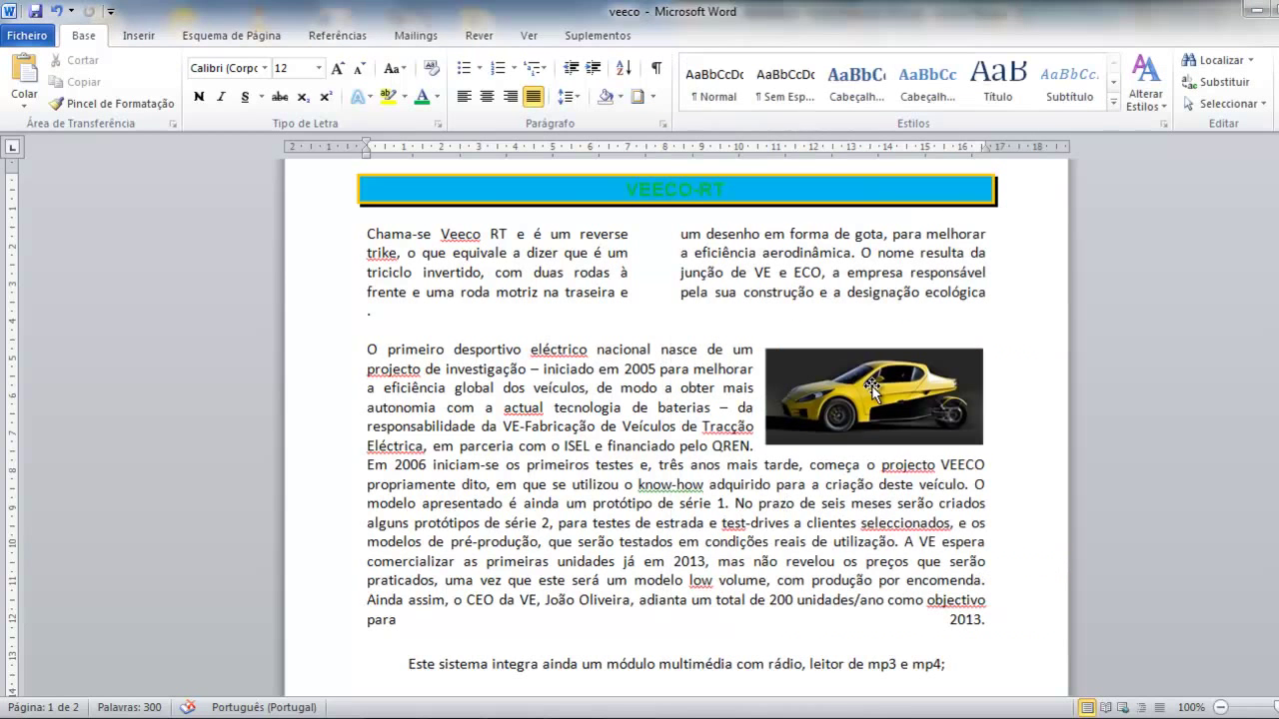
{"action": "left_click", "coordinate": [873, 388]}
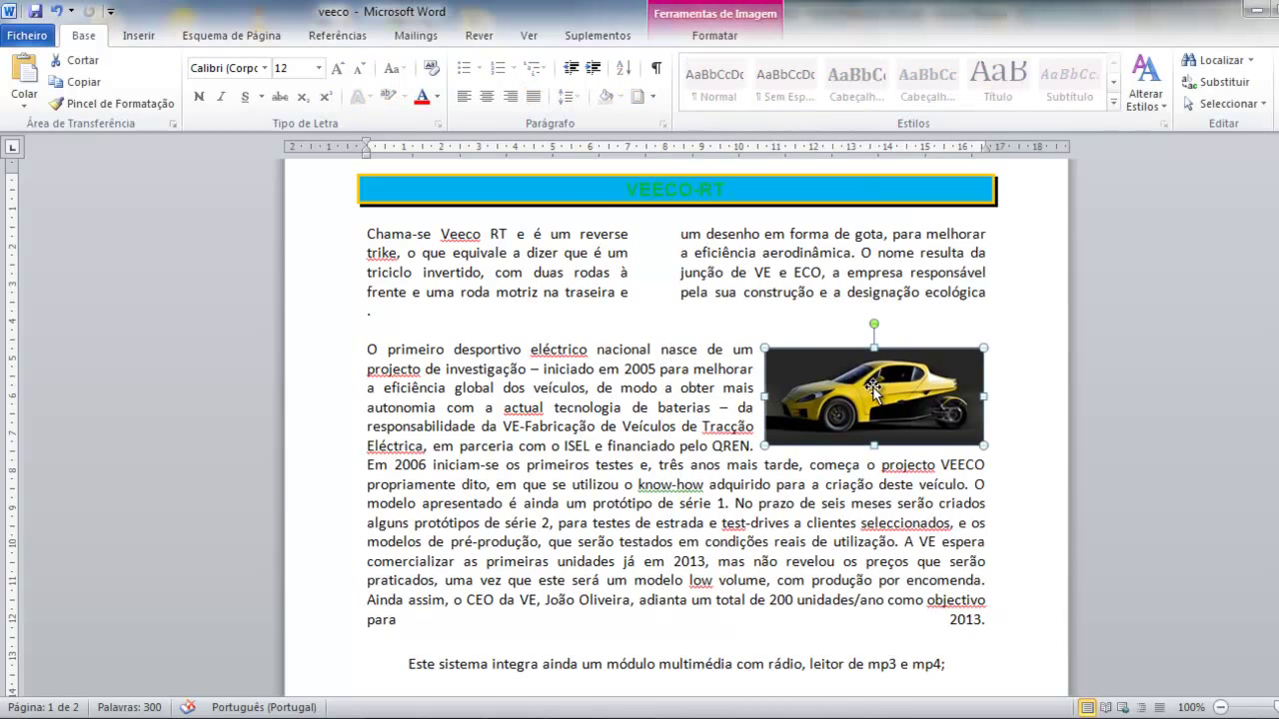
{"action": "left_click", "coordinate": [728, 38]}
- Give the car image a yellow border and 2,9 cm height, realigned at the top-right
{"action": "left_click", "coordinate": [836, 62]}
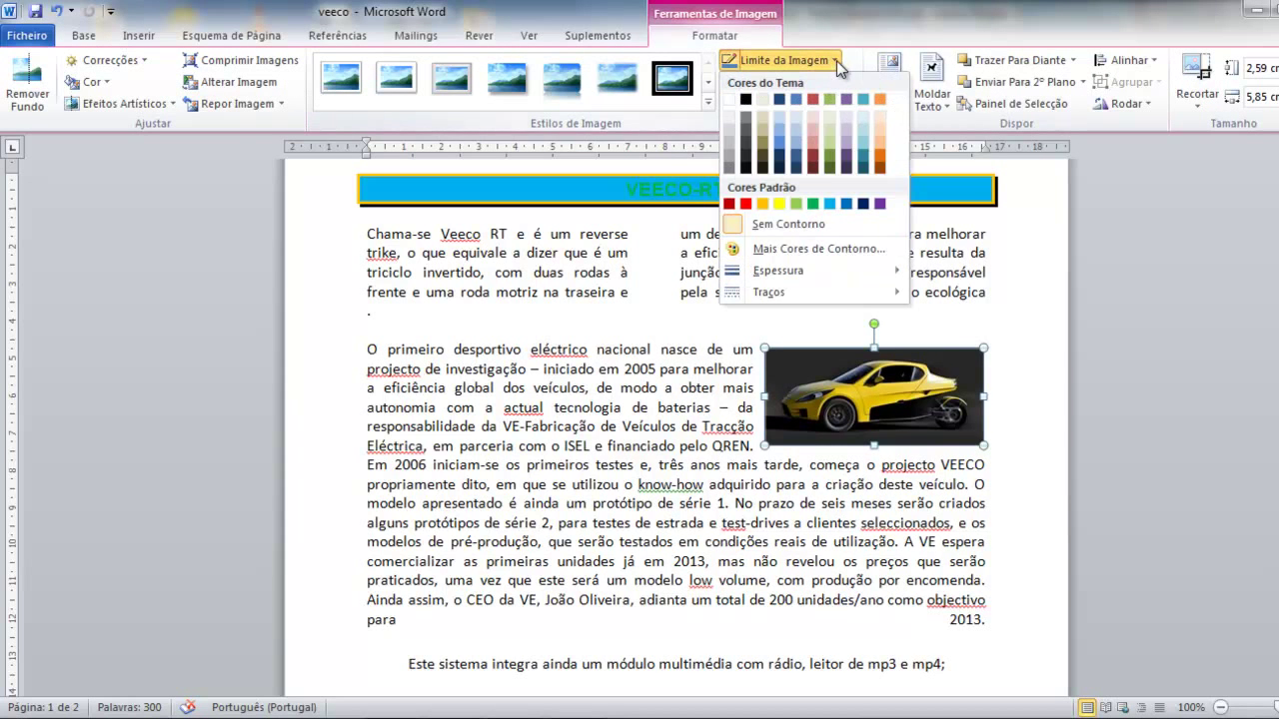
{"action": "left_click", "coordinate": [781, 202]}
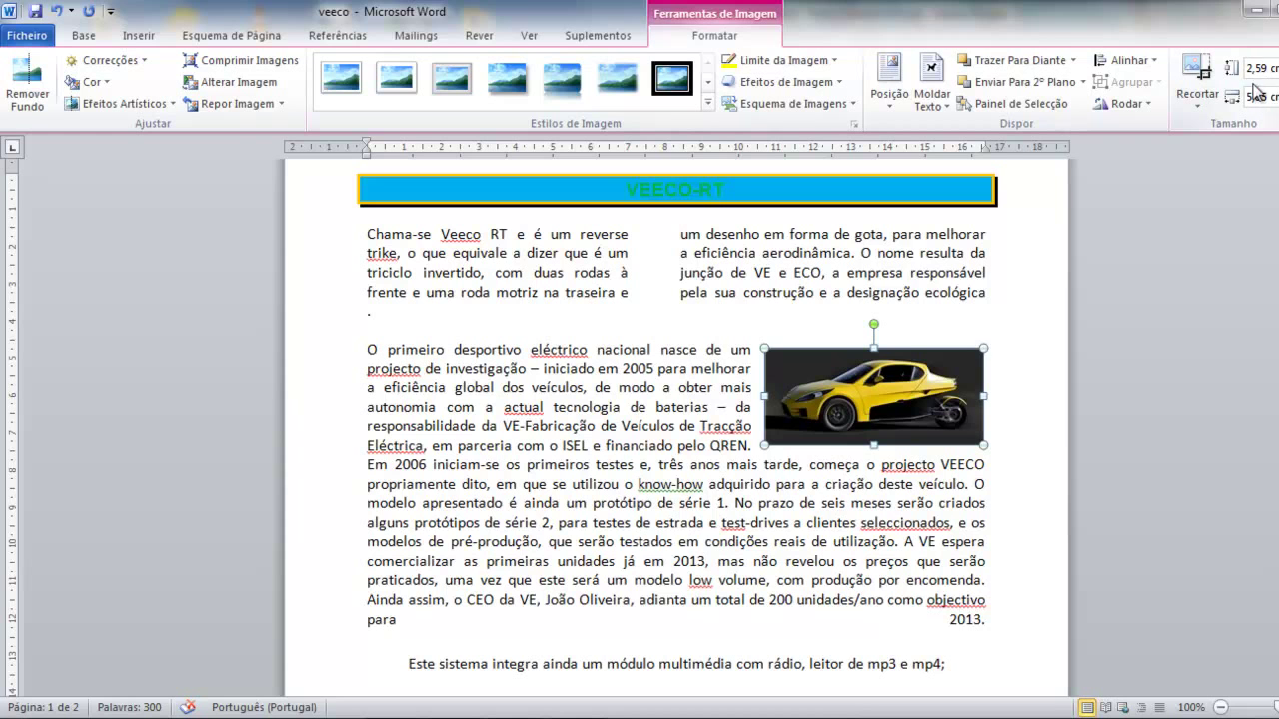
{"action": "key", "text": "Up"}
{"action": "key", "text": "Up"}
{"action": "key", "text": "Up"}
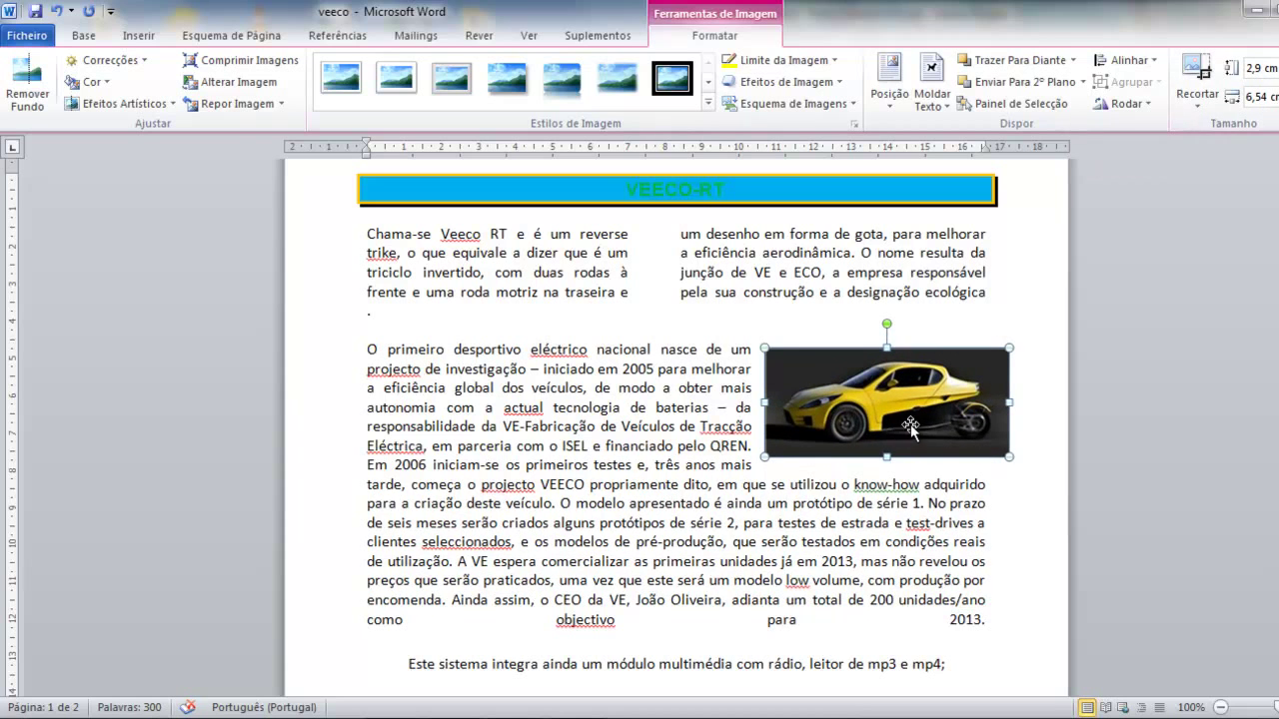
{"action": "mouse_move", "coordinate": [905, 416]}
{"action": "left_mouse_down"}
{"action": "mouse_move", "coordinate": [882, 413]}
{"action": "mouse_move", "coordinate": [899, 412]}
{"action": "left_mouse_up"}
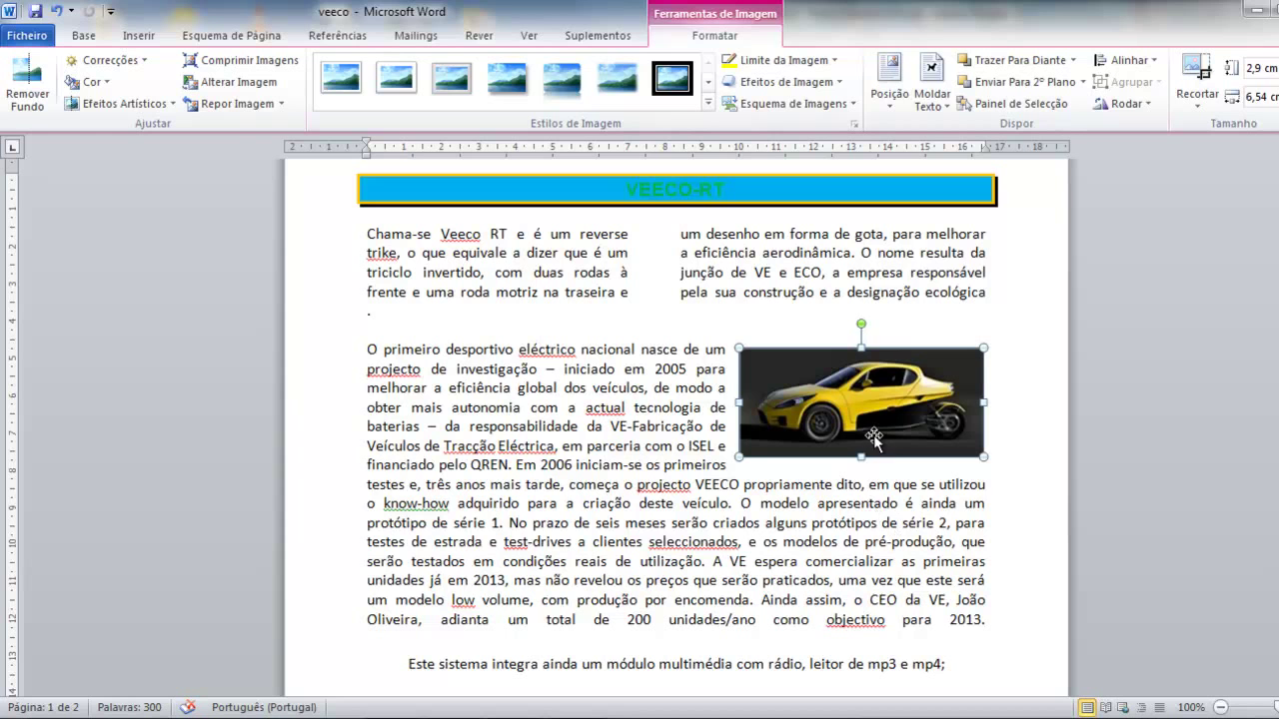
{"action": "left_click", "coordinate": [817, 524]}
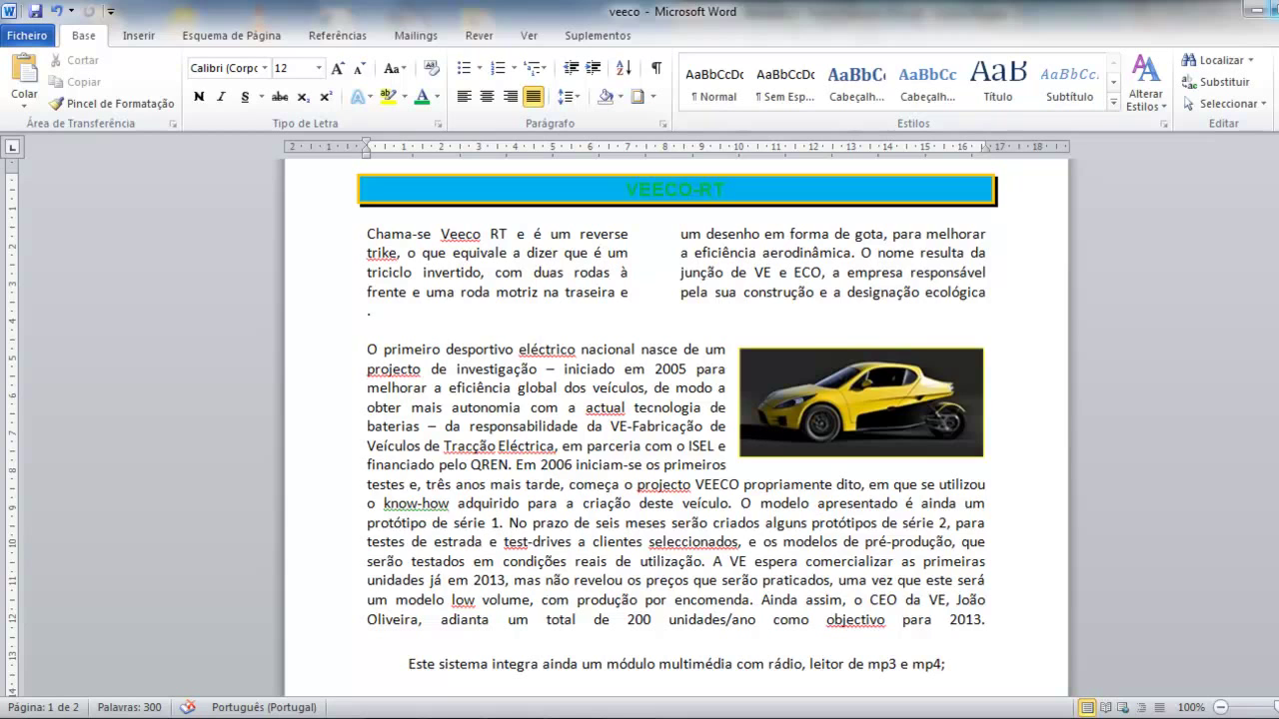
- Restore the Word window beside the worksheet and review the worksheet's instructions
{"action": "left_click", "coordinate": [1275, 8]}
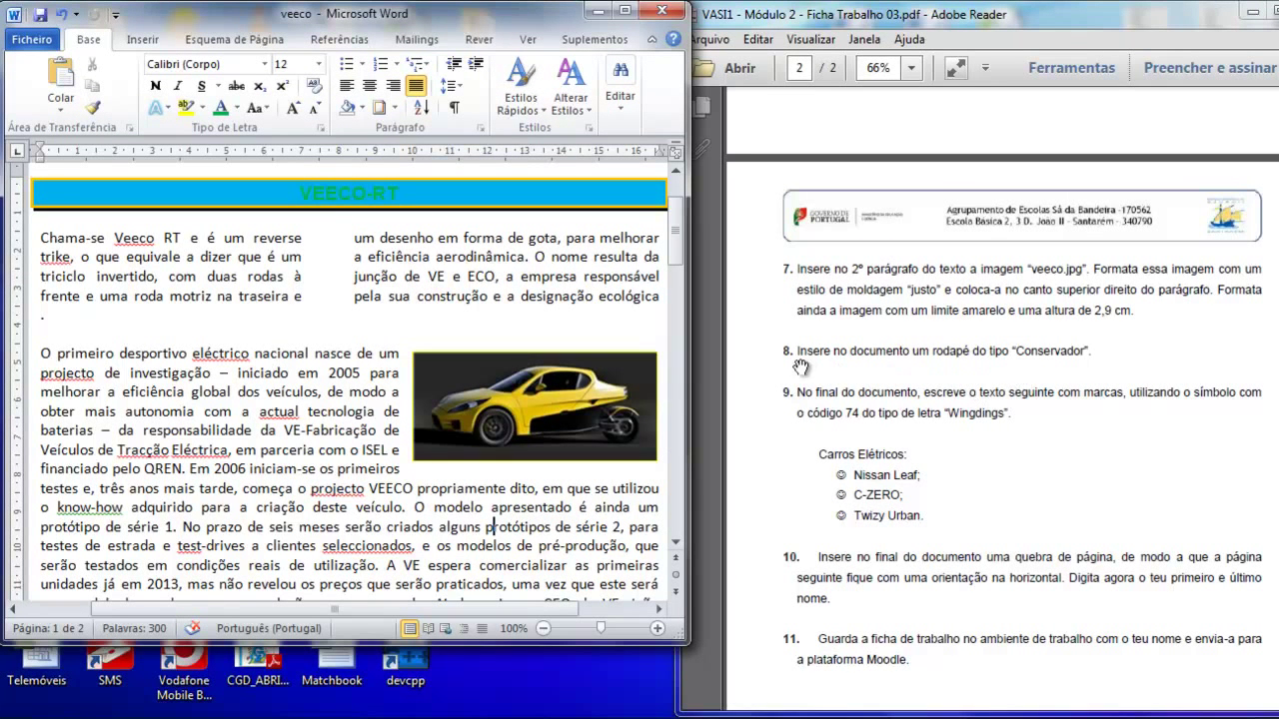
{"action": "left_click", "coordinate": [861, 384]}
{"action": "scroll", "coordinate": [860, 384], "scroll_direction": "down", "scroll_amount": 2}
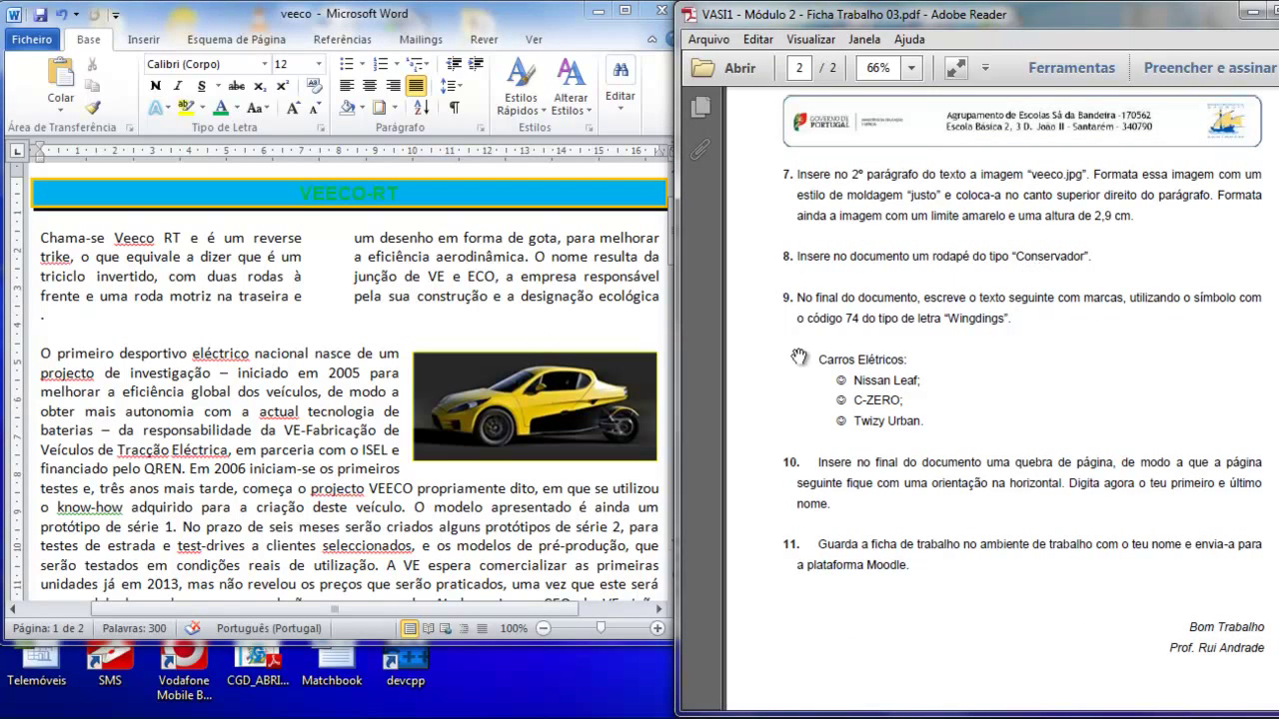
{"action": "left_click", "coordinate": [151, 40]}
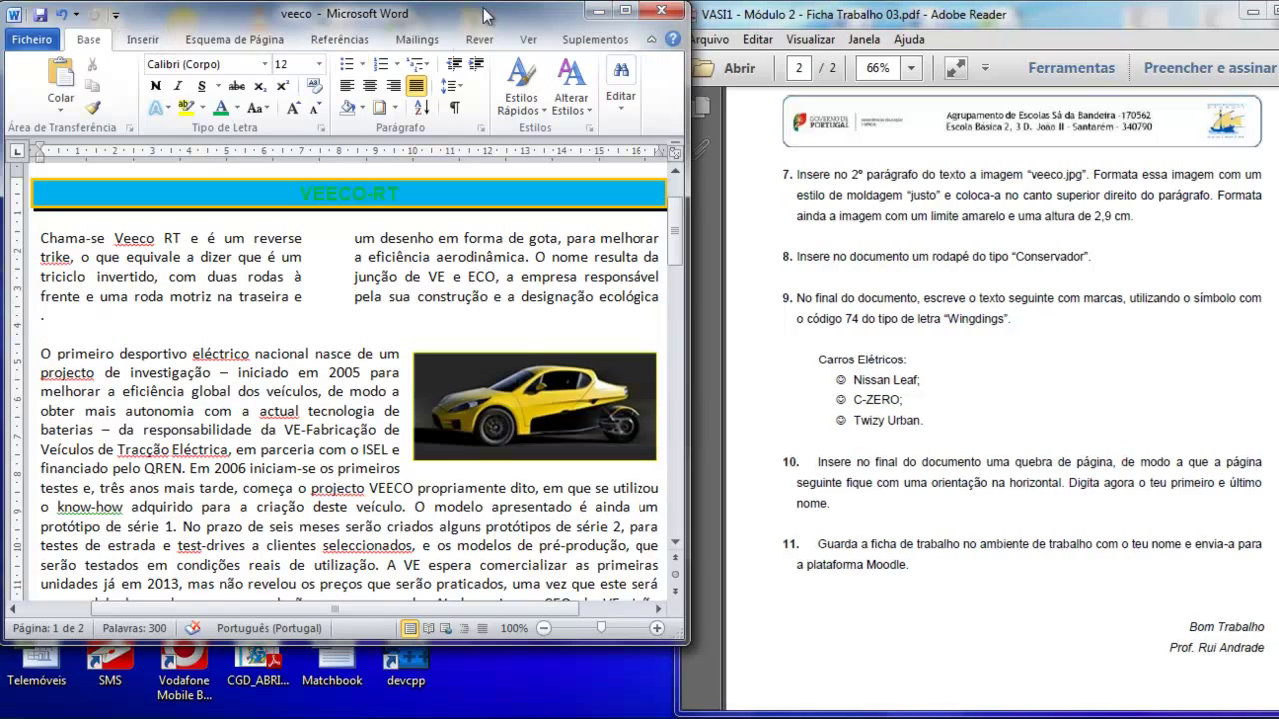
- Insert the Conservador footer design showing the page number
{"action": "left_click", "coordinate": [145, 41]}
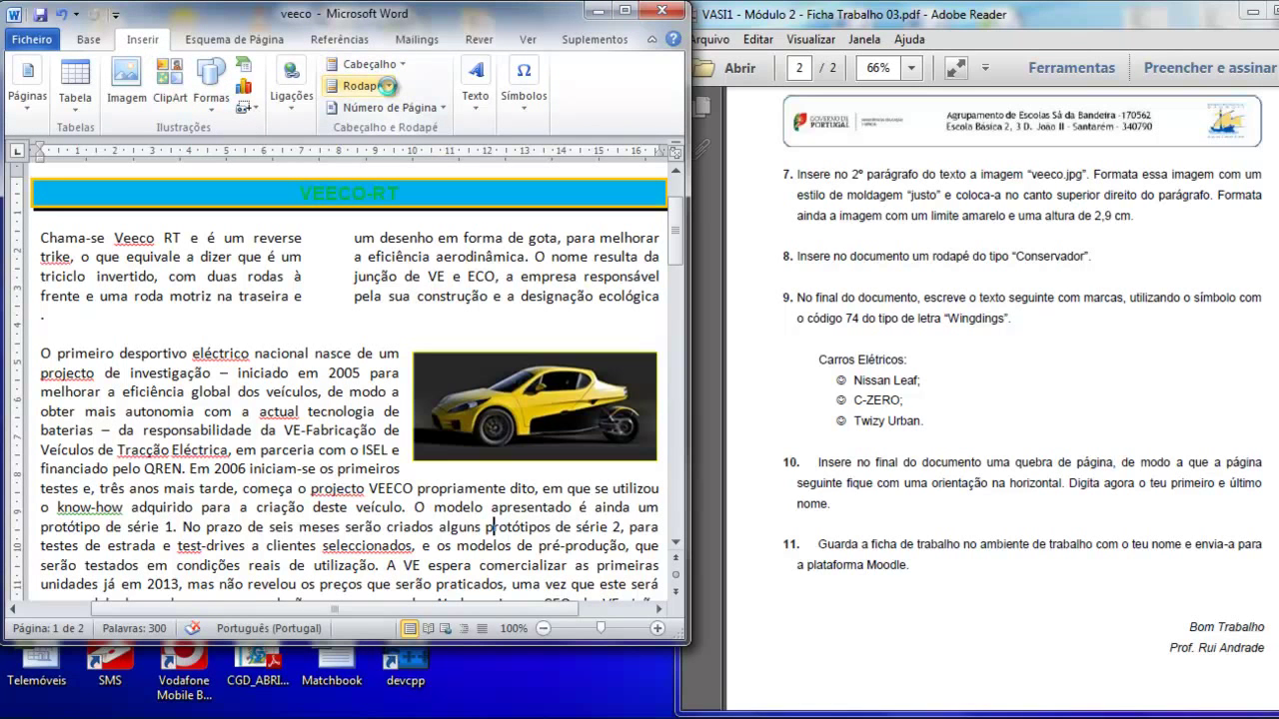
{"action": "left_click", "coordinate": [388, 86]}
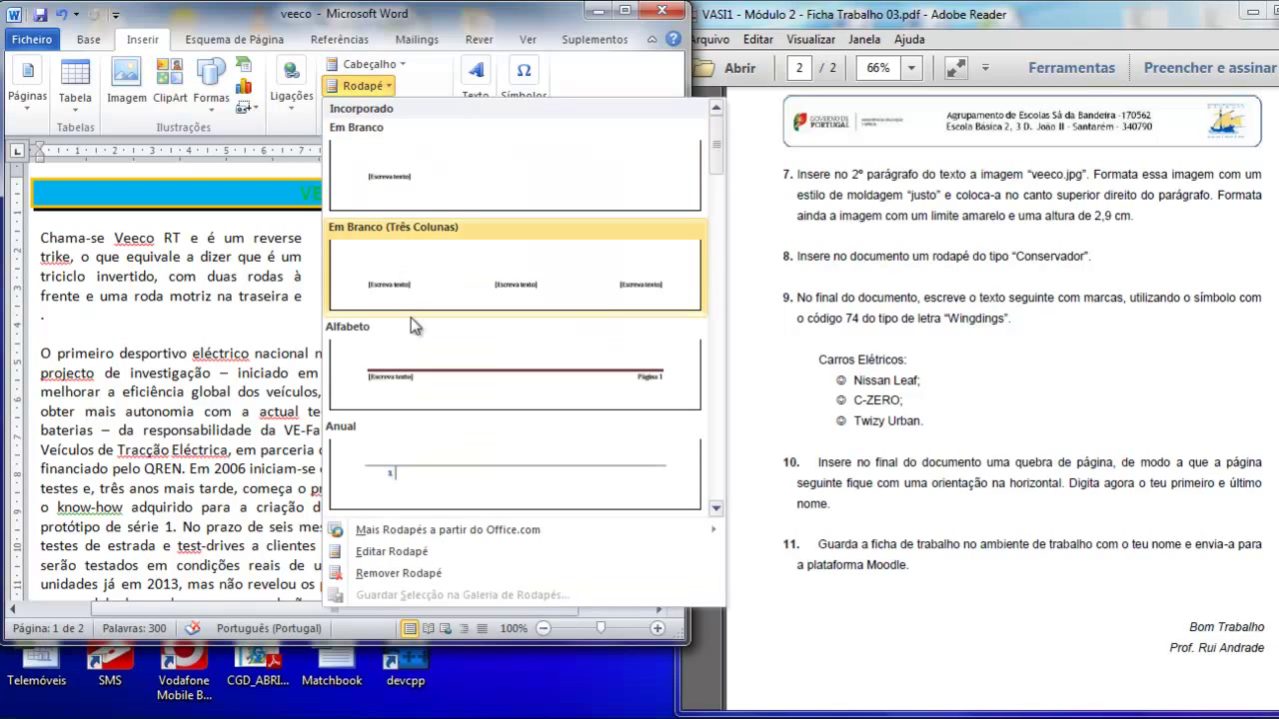
{"action": "left_click_drag", "start_coordinate": [719, 158], "coordinate": [715, 230]}
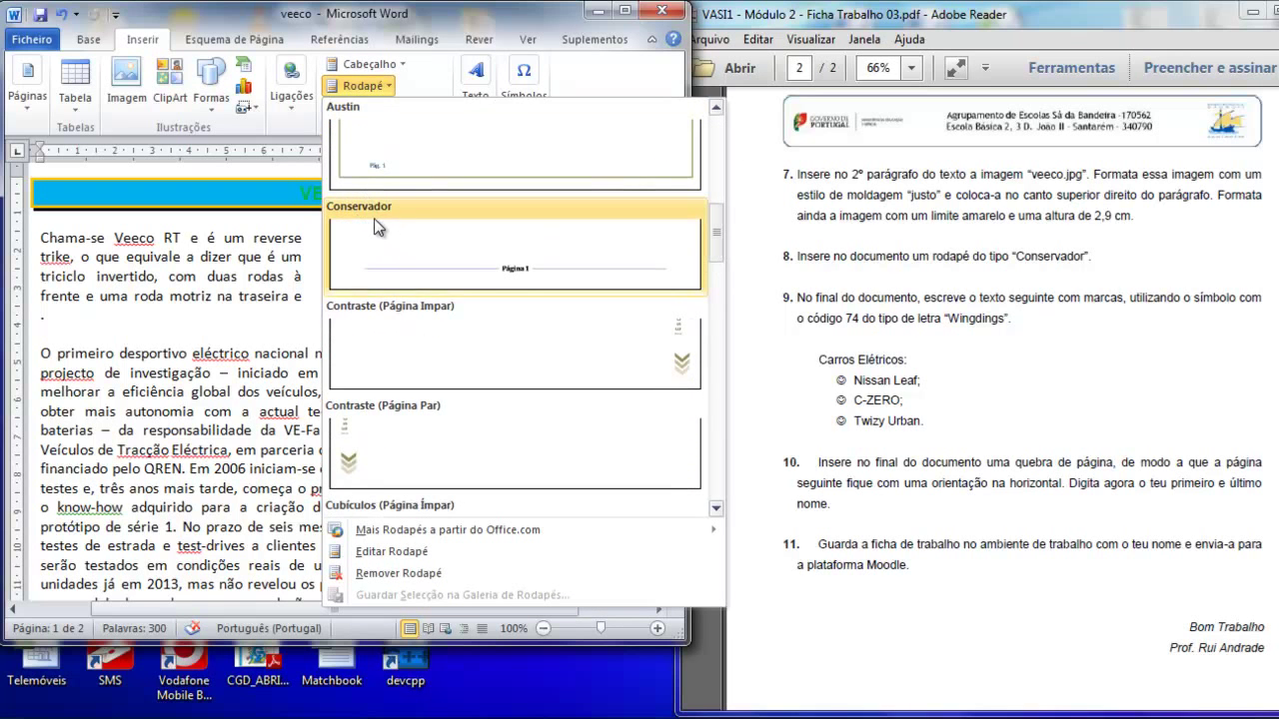
{"action": "left_click", "coordinate": [512, 278]}
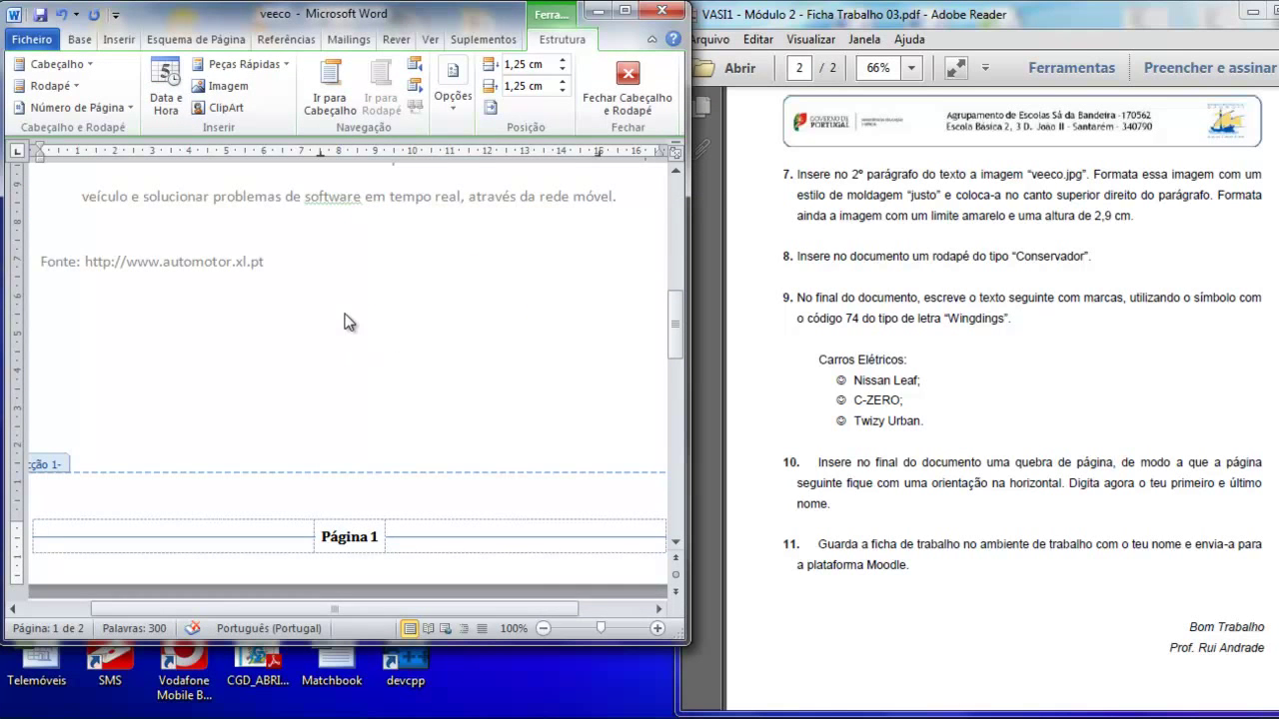
- Close footer editing from the body text and scroll through the document to review it
{"action": "double_click", "coordinate": [348, 320]}
{"action": "scroll", "coordinate": [416, 385], "scroll_direction": "down", "scroll_amount": 13}
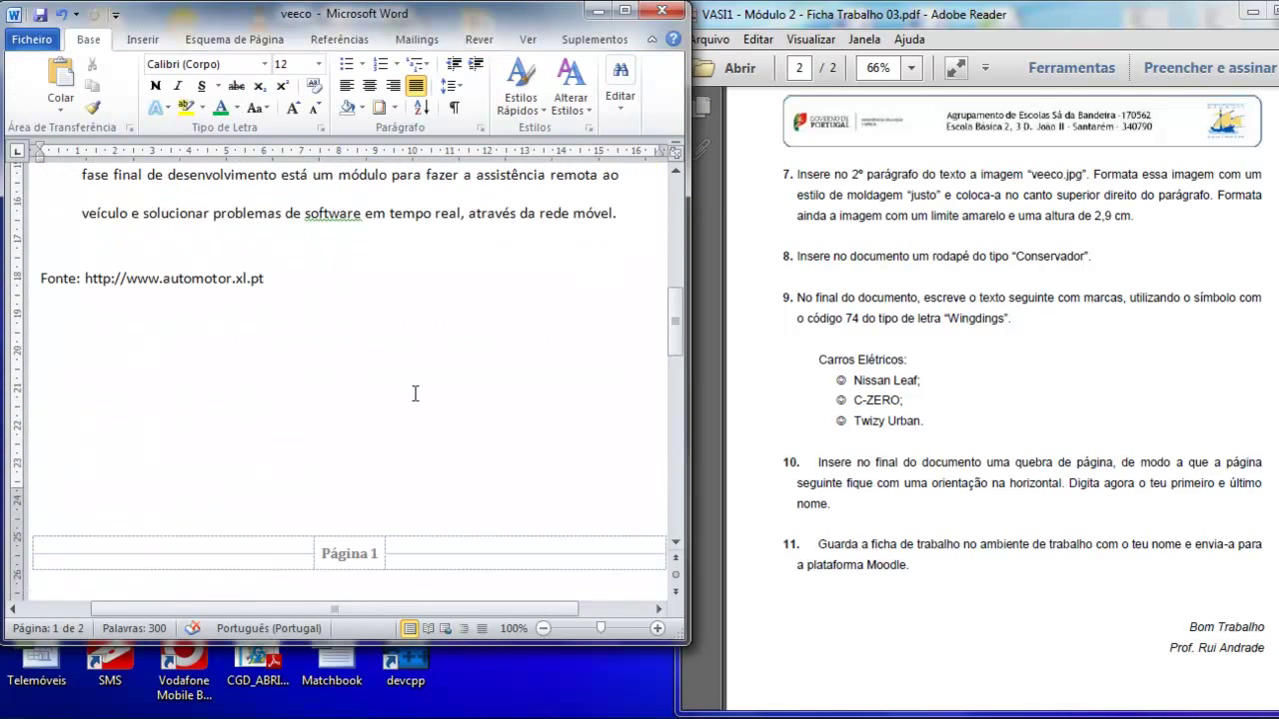
{"action": "scroll", "coordinate": [413, 397], "scroll_direction": "down", "scroll_amount": 10}
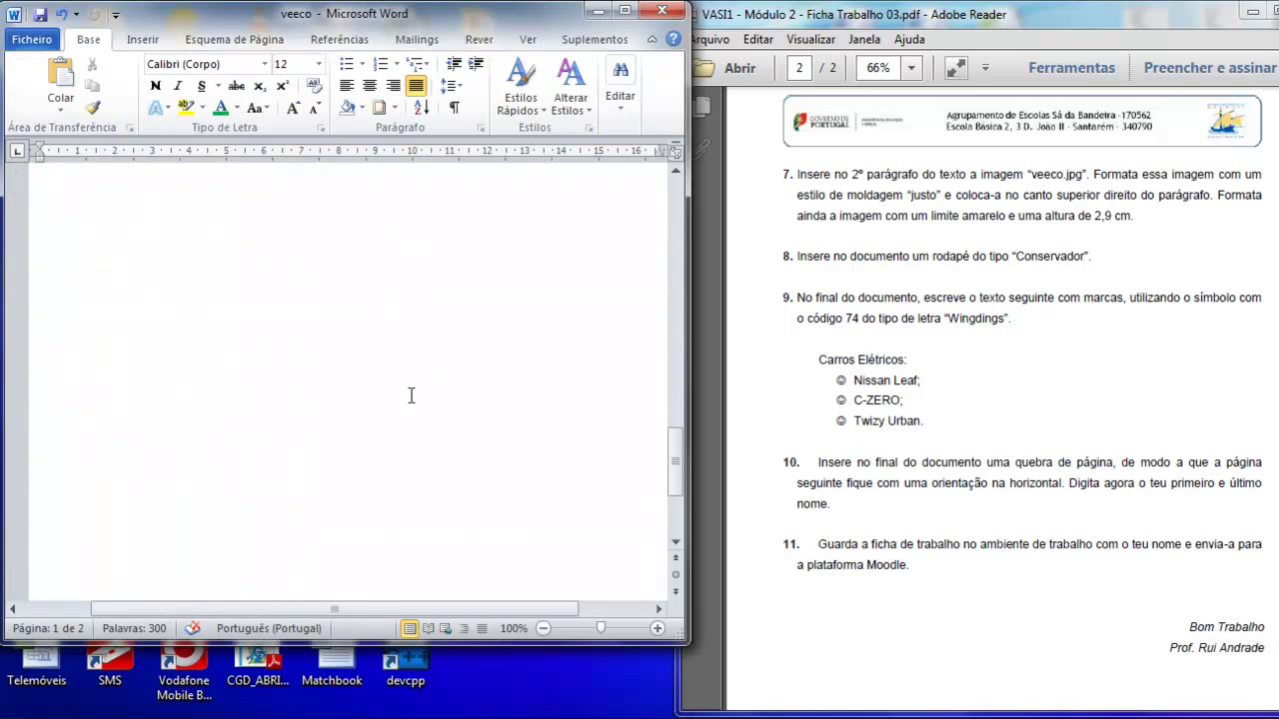
{"action": "scroll", "coordinate": [414, 407], "scroll_direction": "up", "scroll_amount": 10}
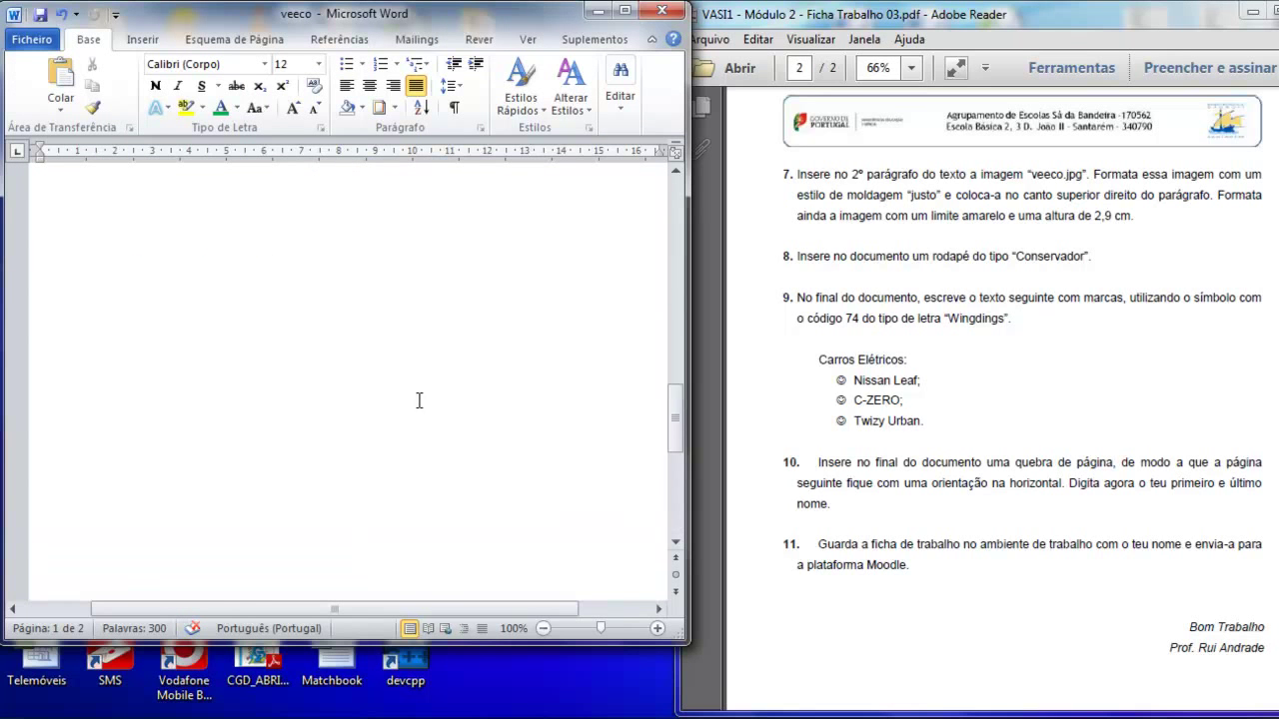
{"action": "scroll", "coordinate": [421, 404], "scroll_direction": "up", "scroll_amount": 10}
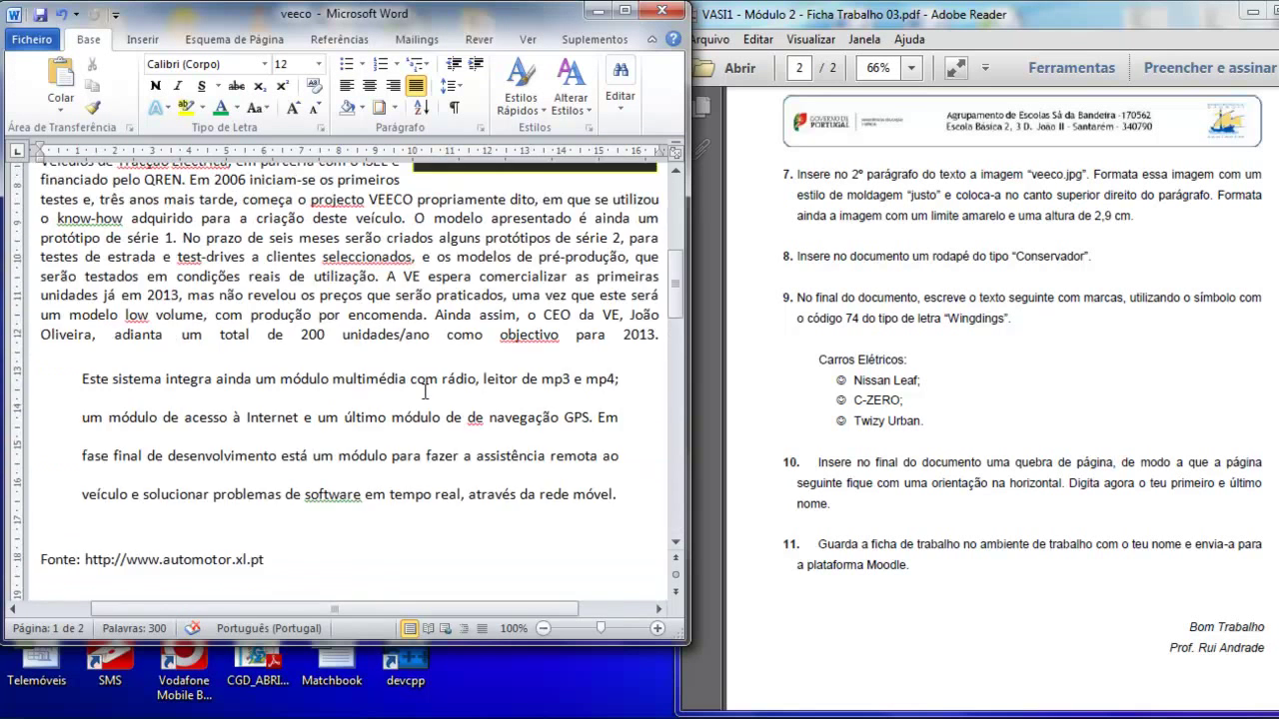
{"action": "scroll", "coordinate": [424, 401], "scroll_direction": "up", "scroll_amount": 2}
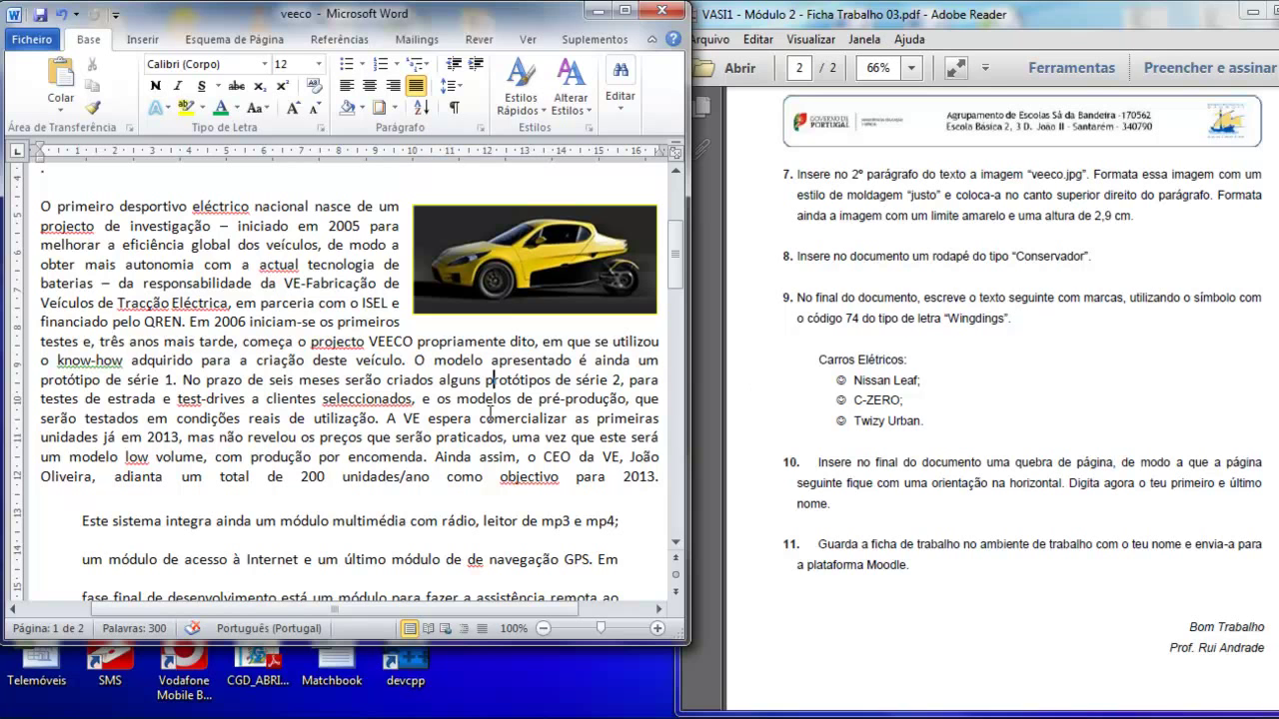
{"action": "scroll", "coordinate": [436, 418], "scroll_direction": "down", "scroll_amount": 15}
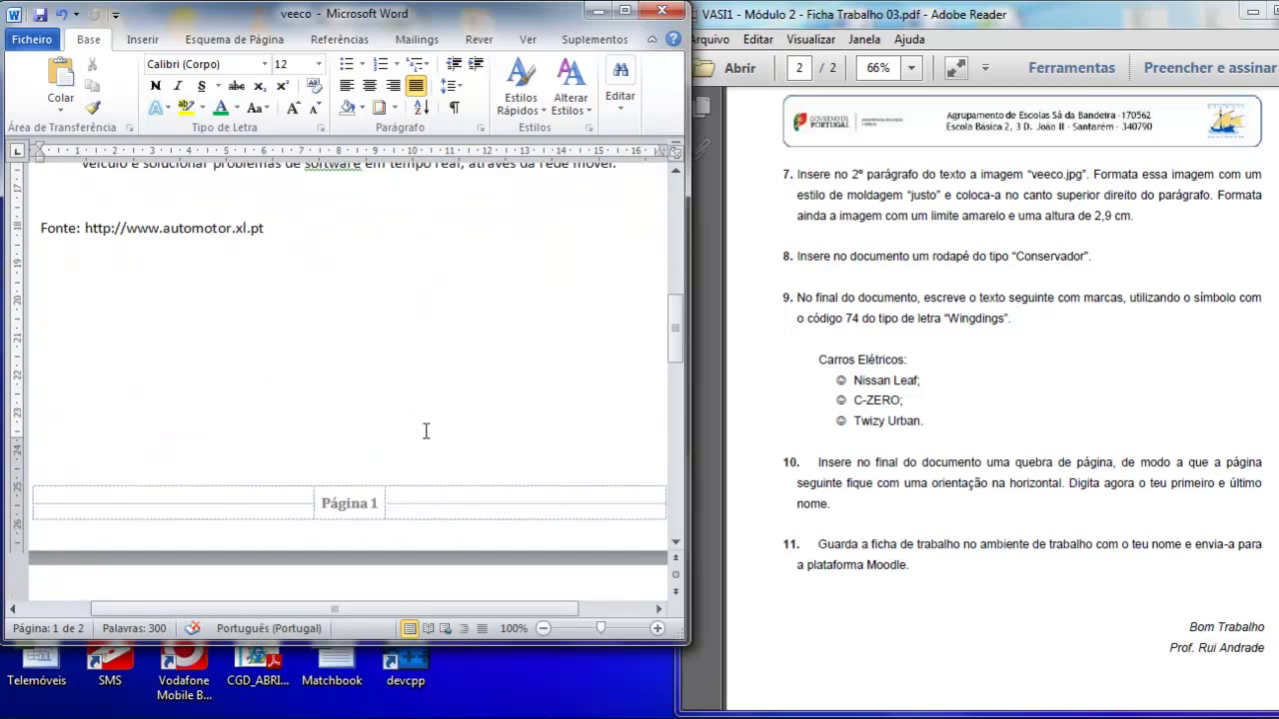
- After the page-2 sentence, type 'Carros Elétricos:' then lines Nissan Leaf;, C-Zero and Twizy Urban
{"action": "left_click", "coordinate": [181, 307]}
{"action": "left_click", "coordinate": [319, 317]}
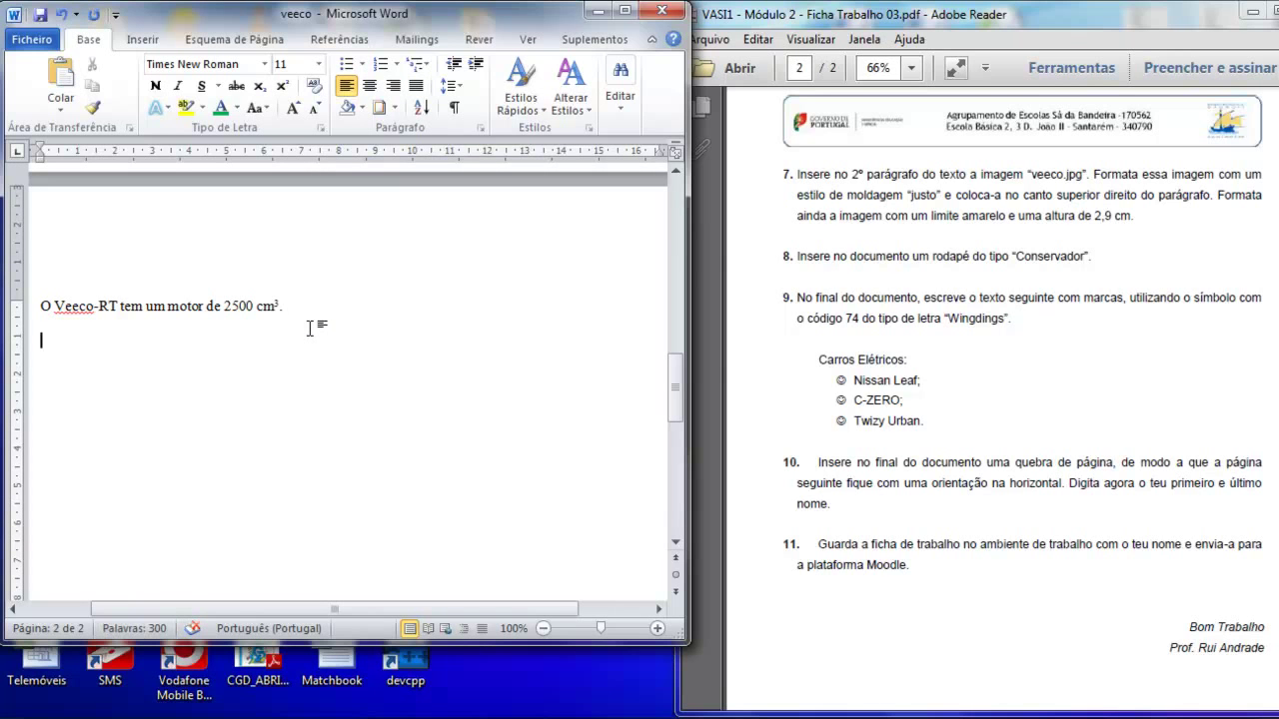
{"action": "type", "text": "Carros Elétricos"}
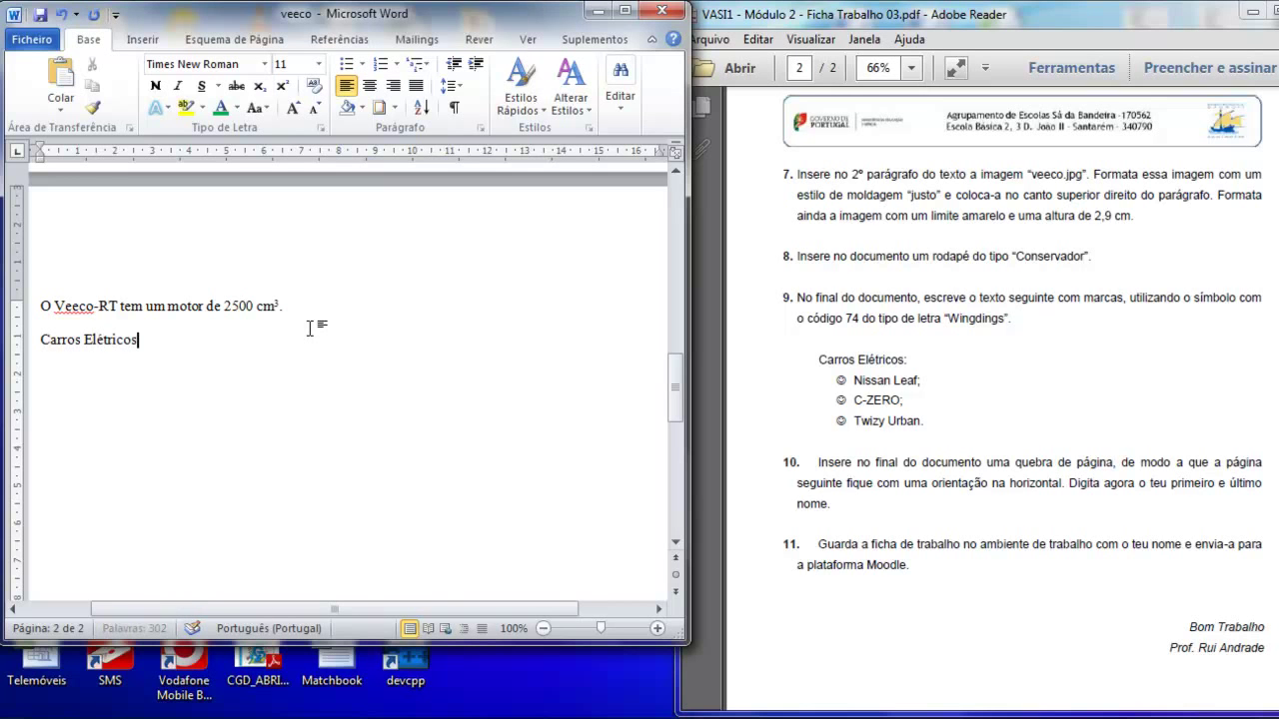
{"action": "type", "text": ":"}
{"action": "key", "text": "Return"}
{"action": "type", "text": "Nissan Leaf;"}
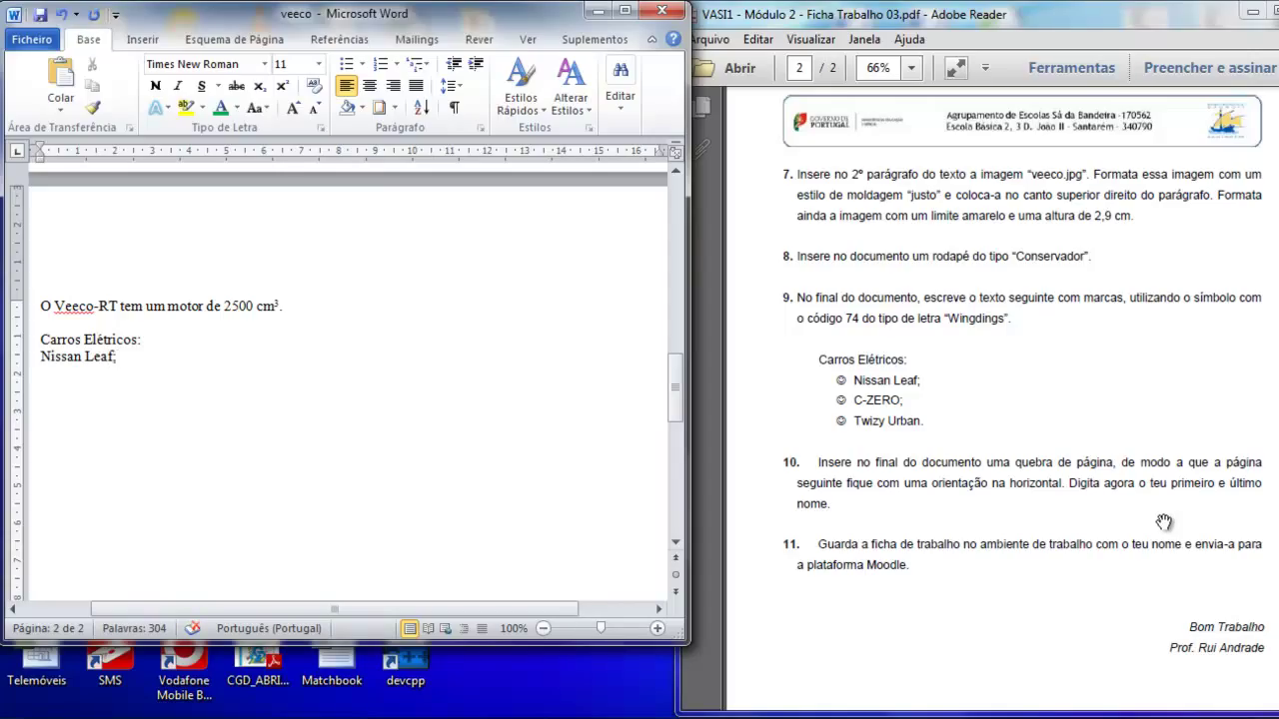
{"action": "key", "text": "Return"}
{"action": "type", "text": "C-Zero"}
{"action": "key", "text": "Return"}
{"action": "type", "text": "Twi"}
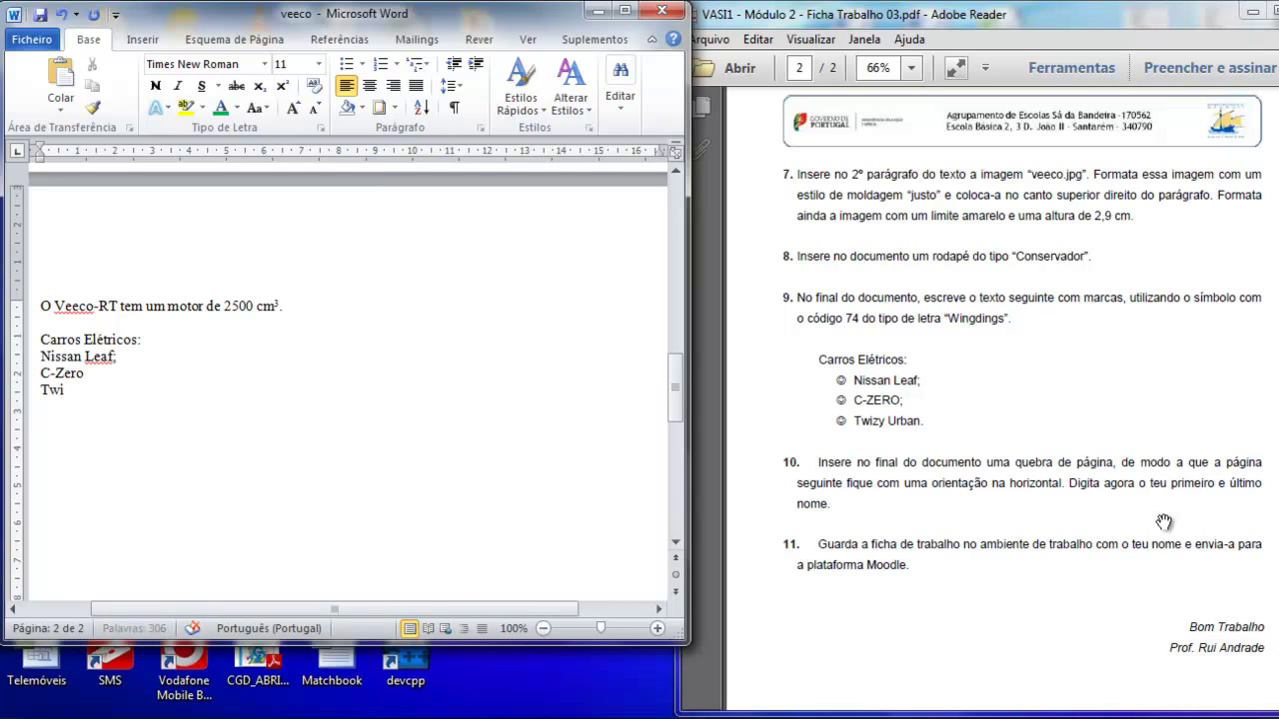
{"action": "type", "text": "zy Urban"}
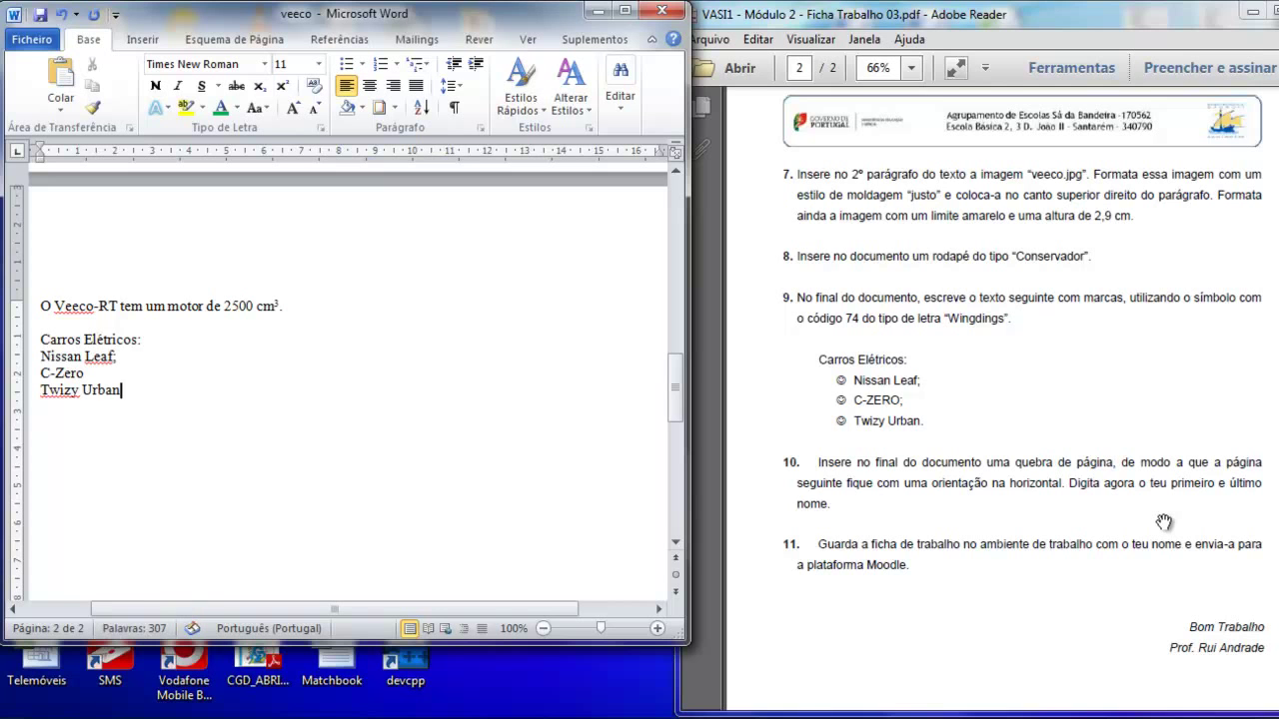
{"action": "key", "text": "Return"}
- Select the three car lines and open Definir Nova Marca de Lista from the Bullets menu
{"action": "left_click_drag", "start_coordinate": [53, 354], "coordinate": [134, 393]}
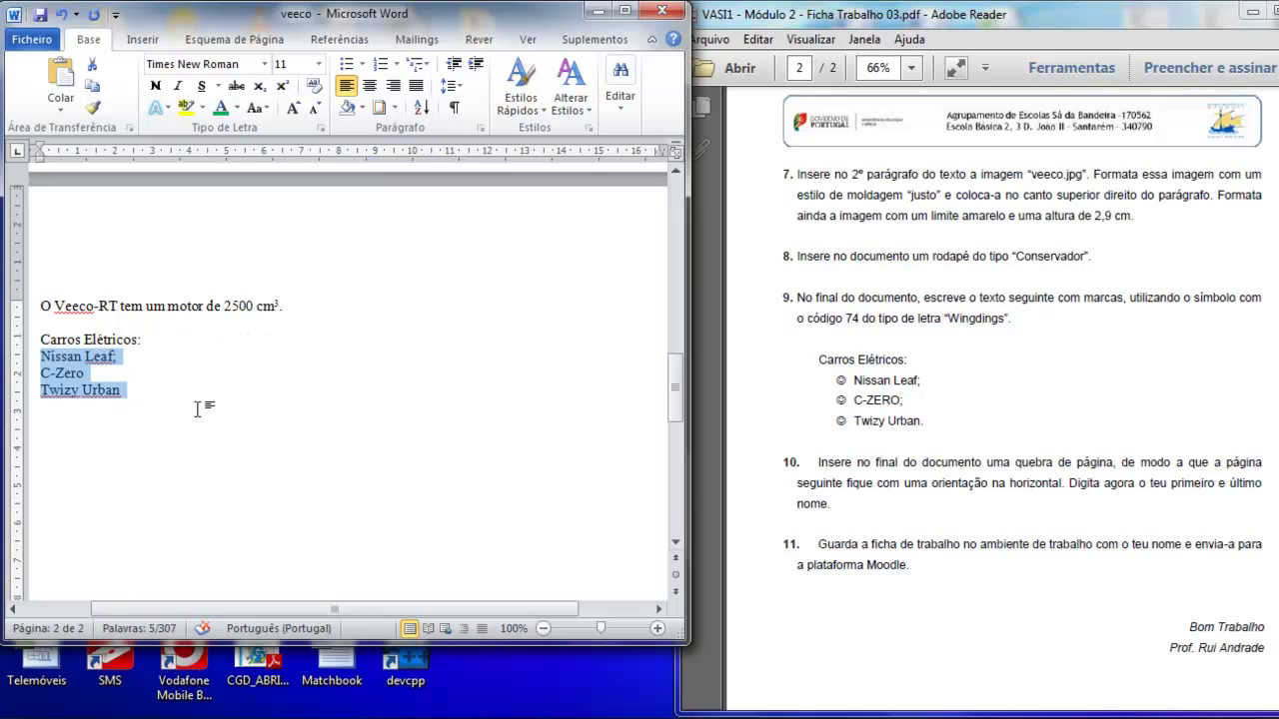
{"action": "left_click", "coordinate": [364, 66]}
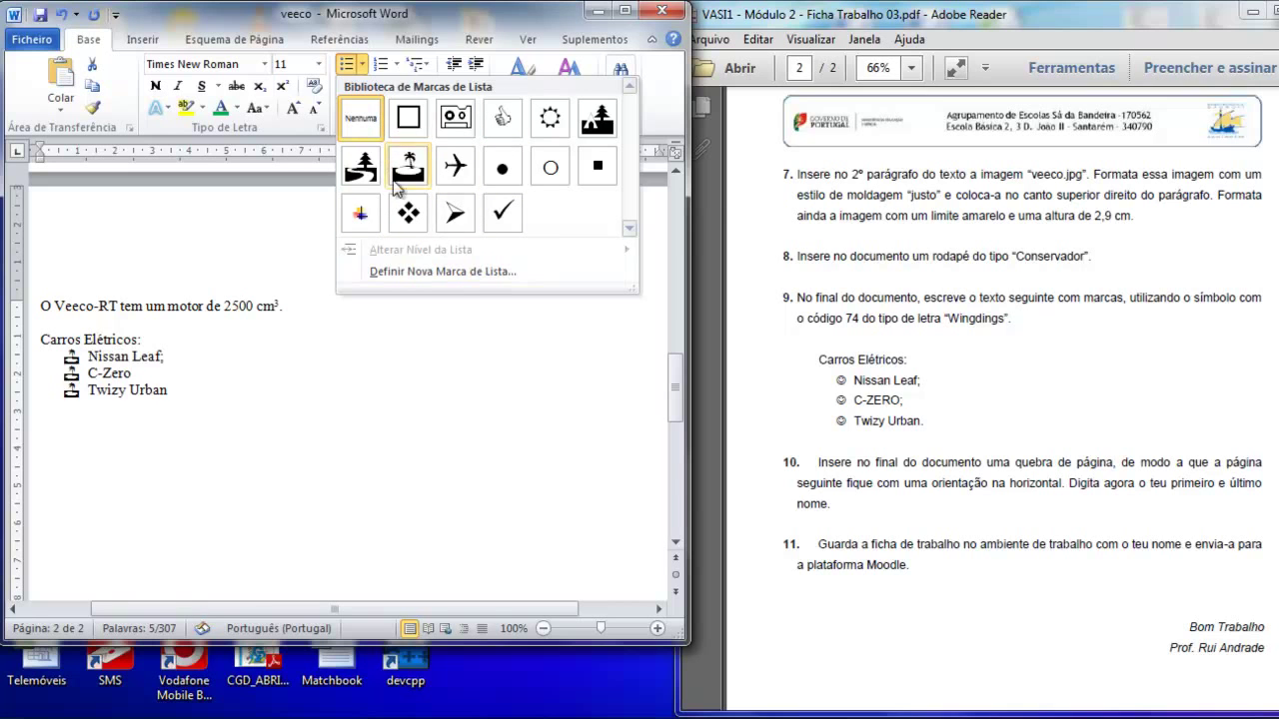
{"action": "left_click", "coordinate": [443, 274]}
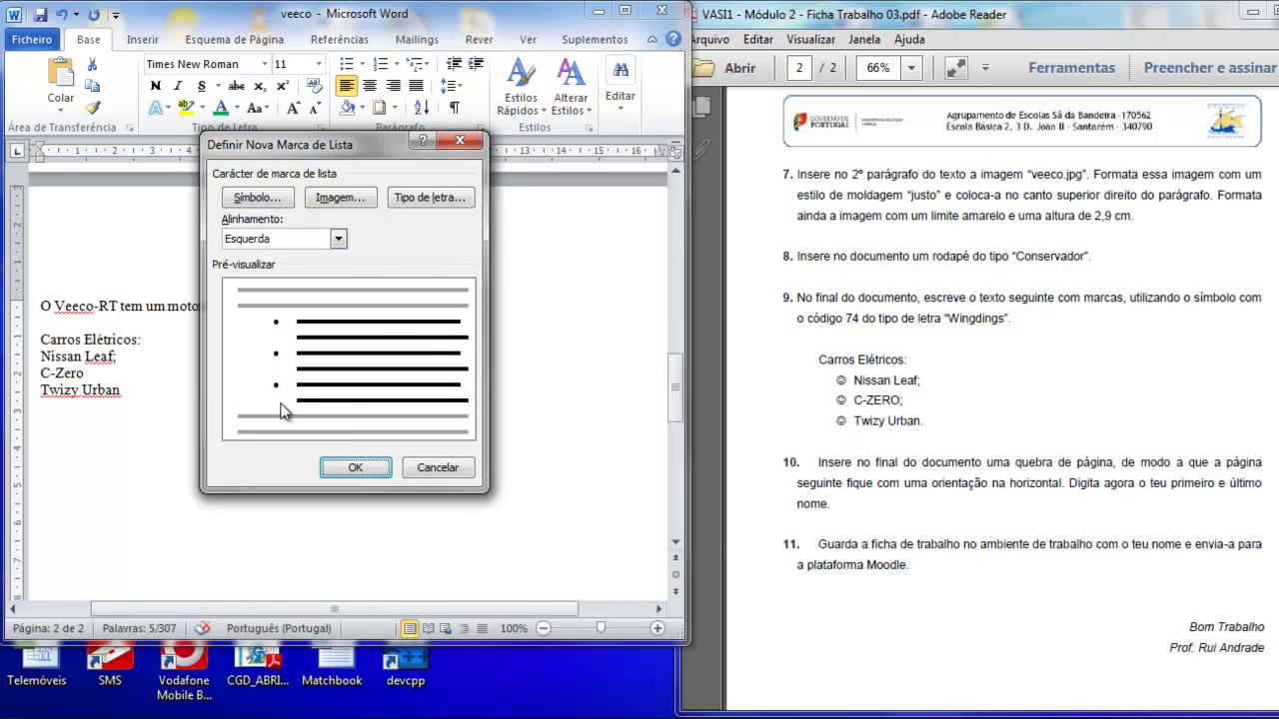
- Open the Symbol picker for the new bullet and switch its font to Wingdings
{"action": "left_click", "coordinate": [262, 199]}
{"action": "left_click_drag", "start_coordinate": [594, 192], "coordinate": [314, 237]}
{"action": "left_click", "coordinate": [407, 256]}
{"action": "left_click", "coordinate": [406, 343]}
{"action": "left_click", "coordinate": [406, 343]}
{"action": "left_click", "coordinate": [407, 344]}
{"action": "left_click", "coordinate": [406, 343]}
{"action": "left_click", "coordinate": [406, 344]}
{"action": "left_click", "coordinate": [407, 344]}
{"action": "left_click", "coordinate": [407, 344]}
{"action": "left_click", "coordinate": [406, 344]}
{"action": "left_click", "coordinate": [407, 344]}
{"action": "left_click", "coordinate": [407, 344]}
{"action": "left_click", "coordinate": [407, 344]}
{"action": "left_click", "coordinate": [407, 343]}
{"action": "left_click", "coordinate": [407, 343]}
{"action": "left_click", "coordinate": [406, 344]}
{"action": "left_click", "coordinate": [406, 344]}
{"action": "left_click", "coordinate": [406, 343]}
{"action": "left_click", "coordinate": [406, 343]}
{"action": "left_click", "coordinate": [407, 344]}
{"action": "left_click", "coordinate": [407, 344]}
{"action": "left_click", "coordinate": [406, 343]}
{"action": "left_click", "coordinate": [406, 343]}
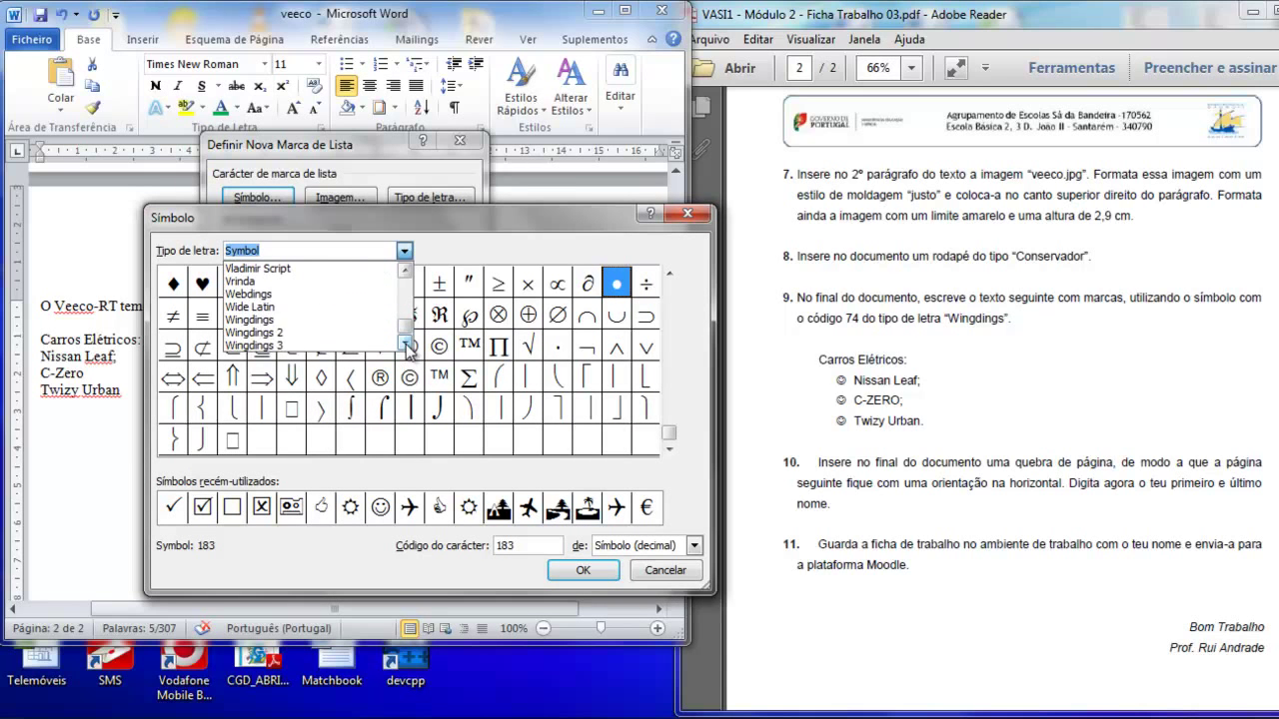
{"action": "left_click", "coordinate": [285, 321]}
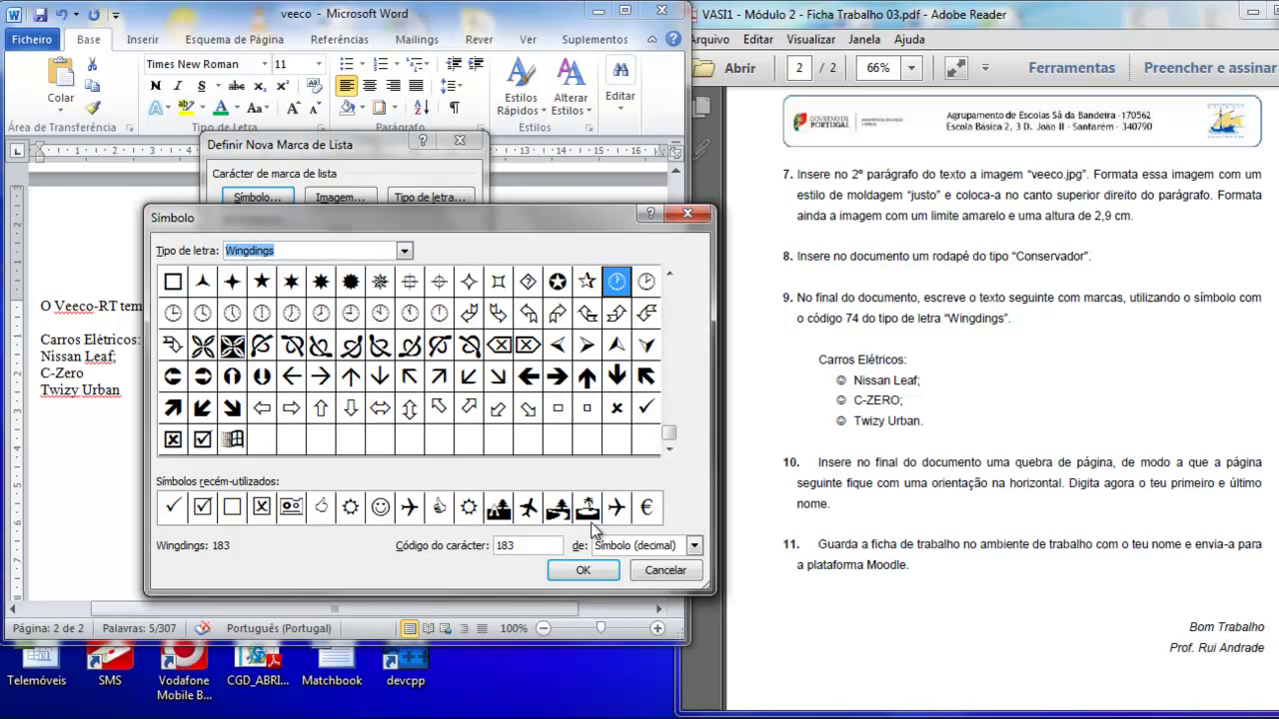
- Enter character code 74 and apply the smiley bullet to the three car lines
{"action": "double_click", "coordinate": [538, 545]}
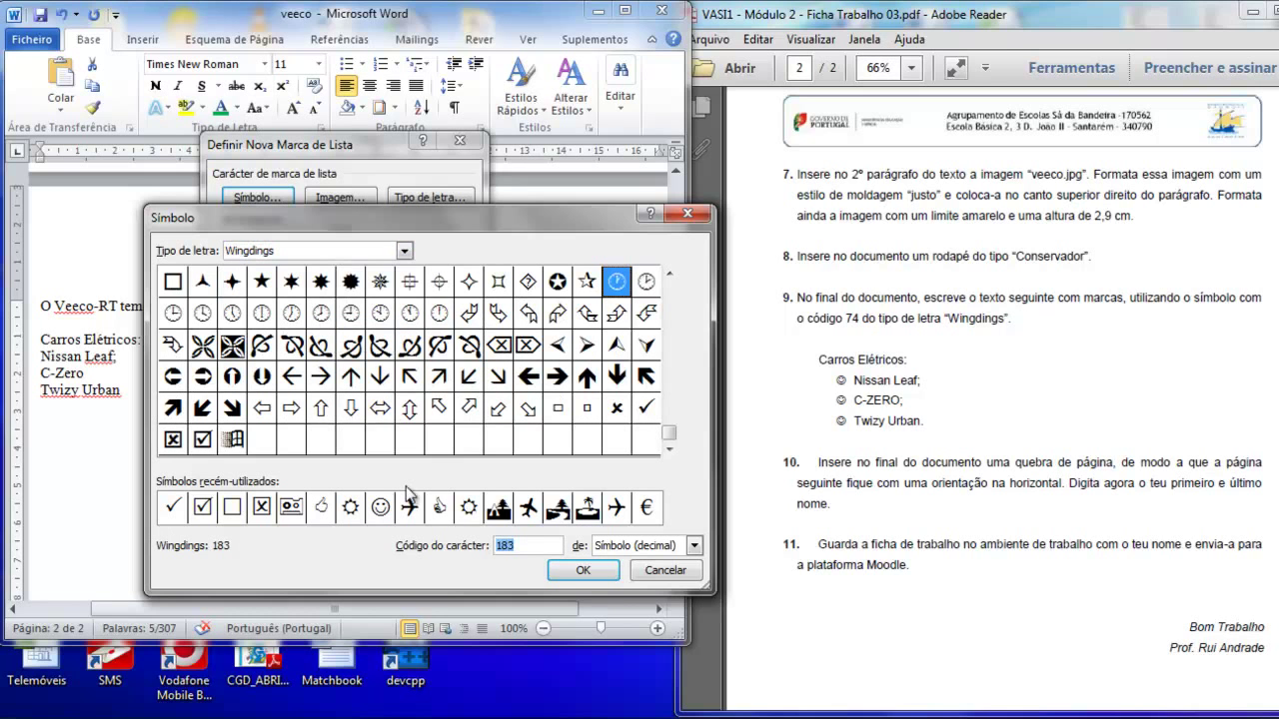
{"action": "type", "text": "74"}
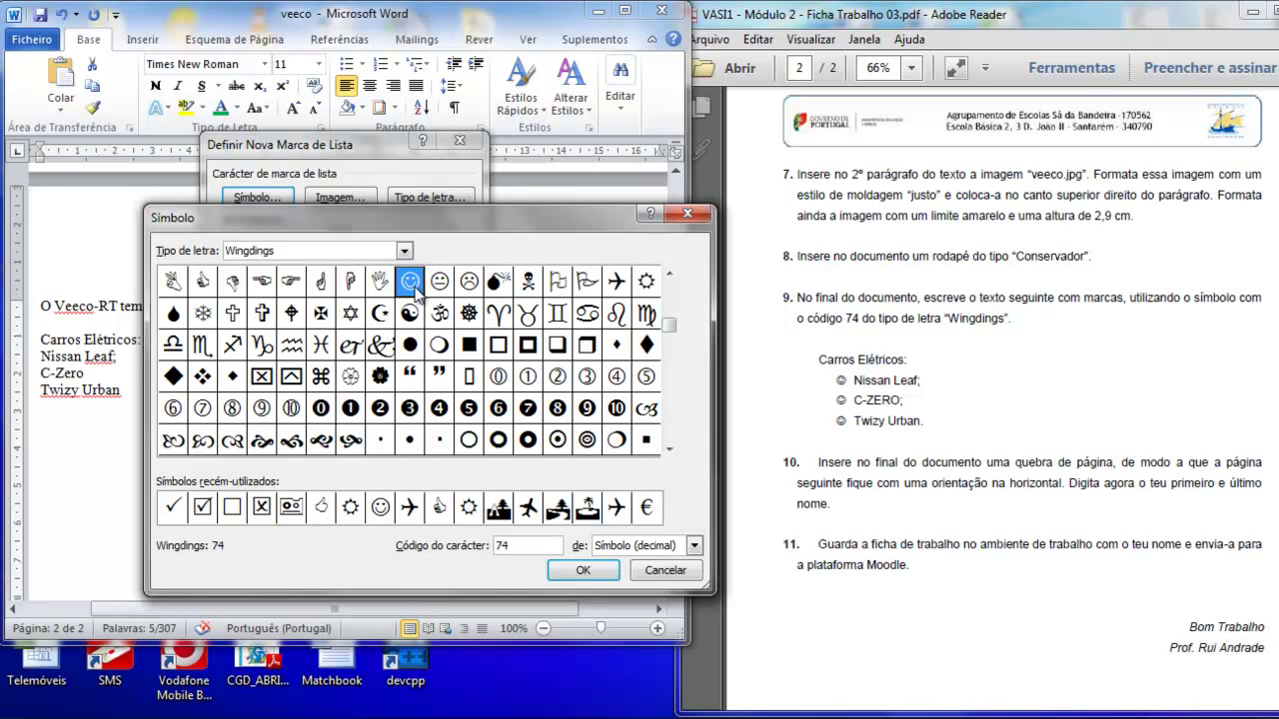
{"action": "left_click", "coordinate": [583, 569]}
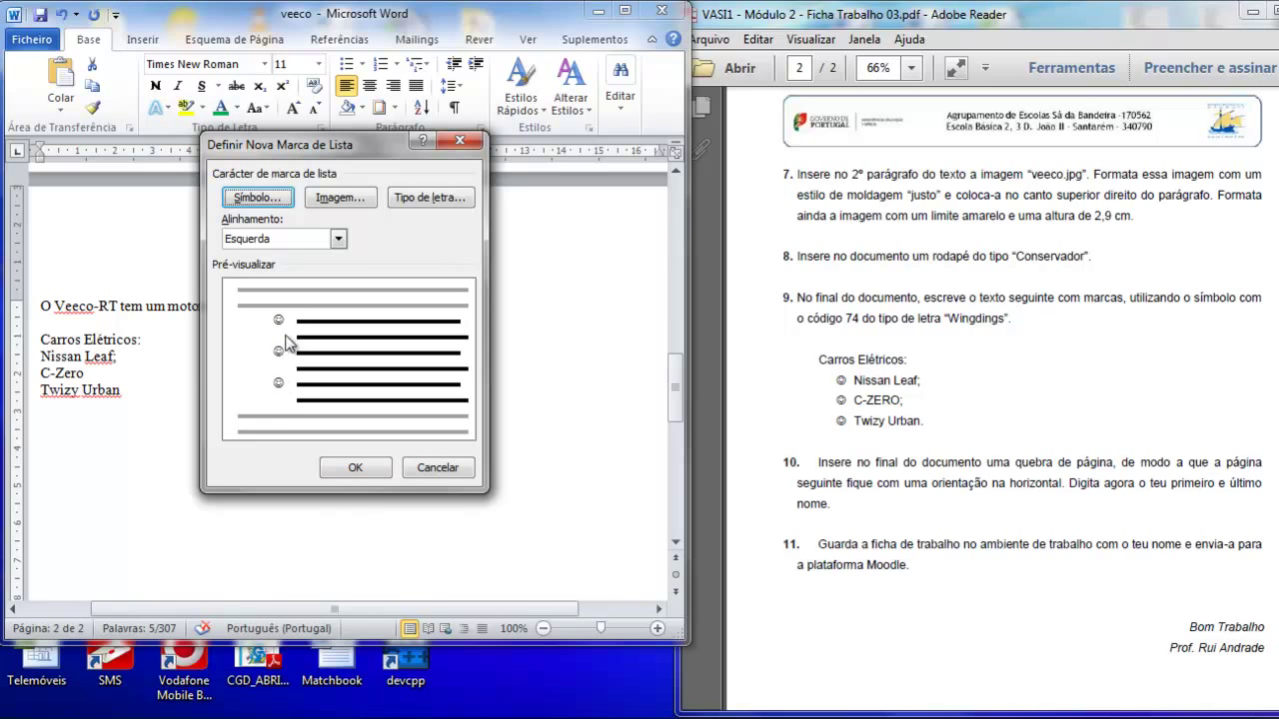
{"action": "left_click", "coordinate": [360, 468]}
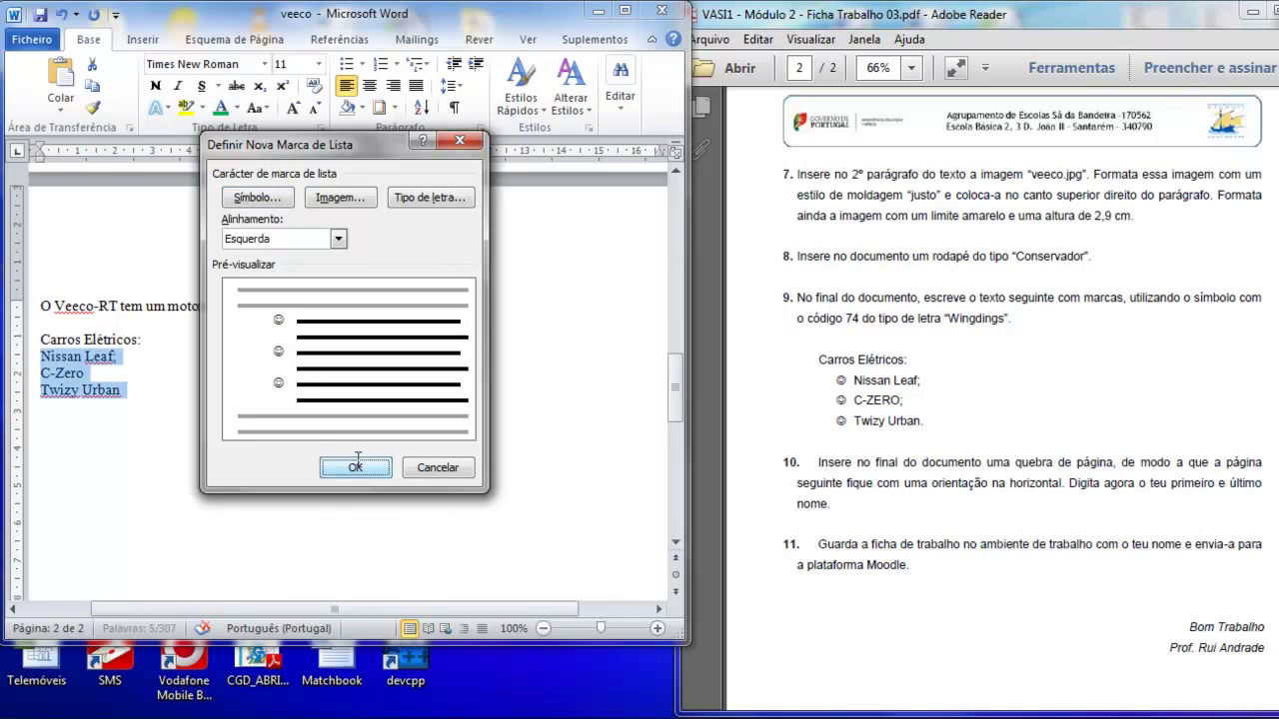
{"action": "left_click", "coordinate": [283, 467]}
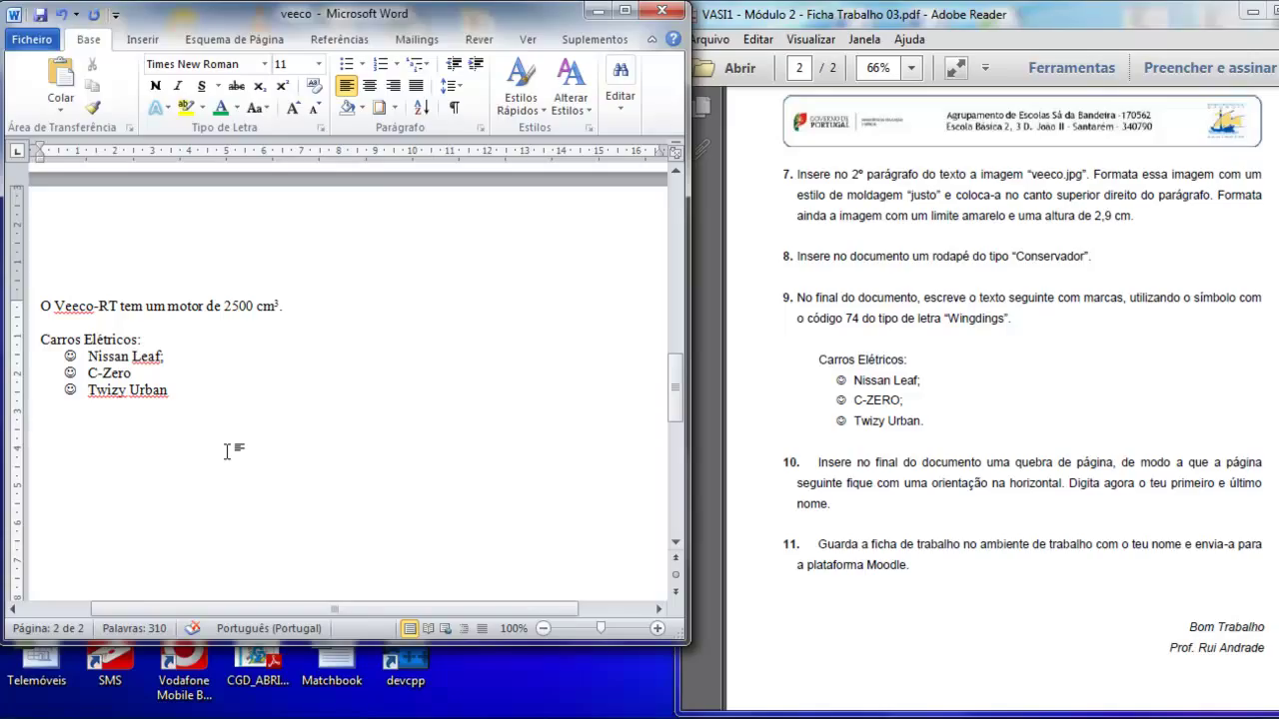
- Maximize the Word window and scroll down to page 2's smiley-bulleted list
{"action": "left_click", "coordinate": [625, 12]}
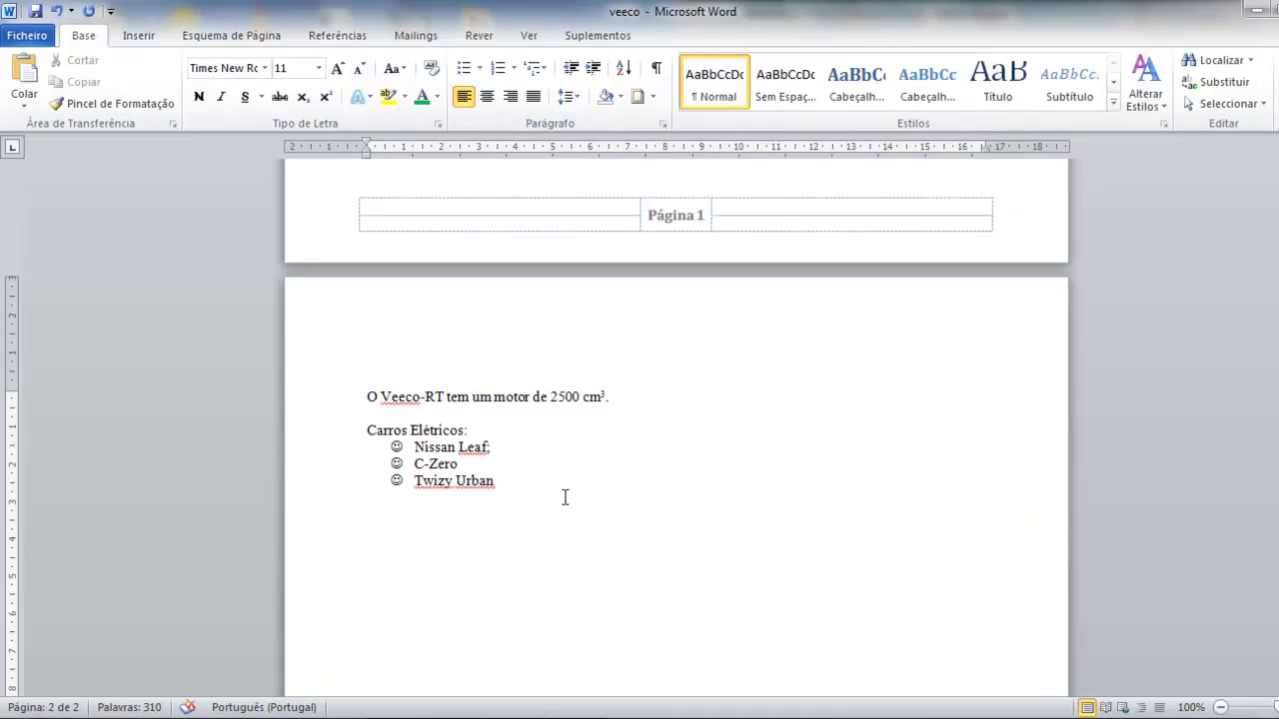
{"action": "scroll", "coordinate": [633, 449], "scroll_direction": "down", "scroll_amount": 10}
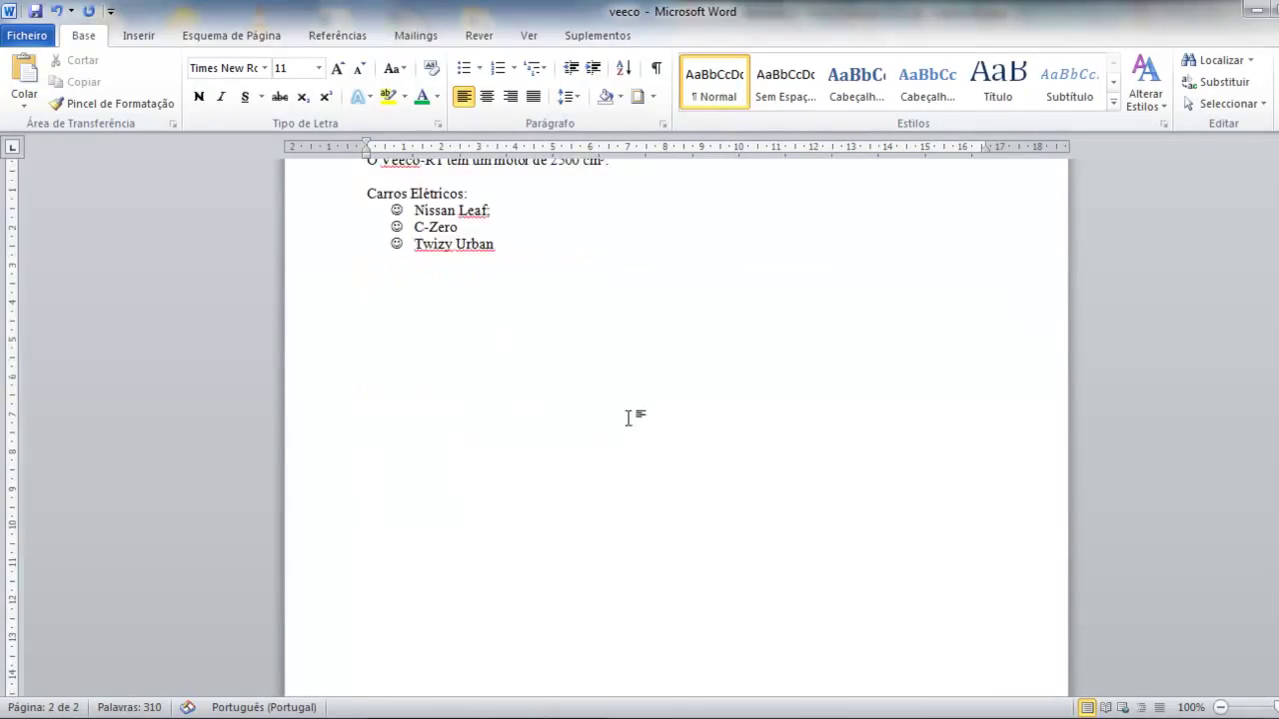
{"action": "scroll", "coordinate": [642, 500], "scroll_direction": "up", "scroll_amount": 10}
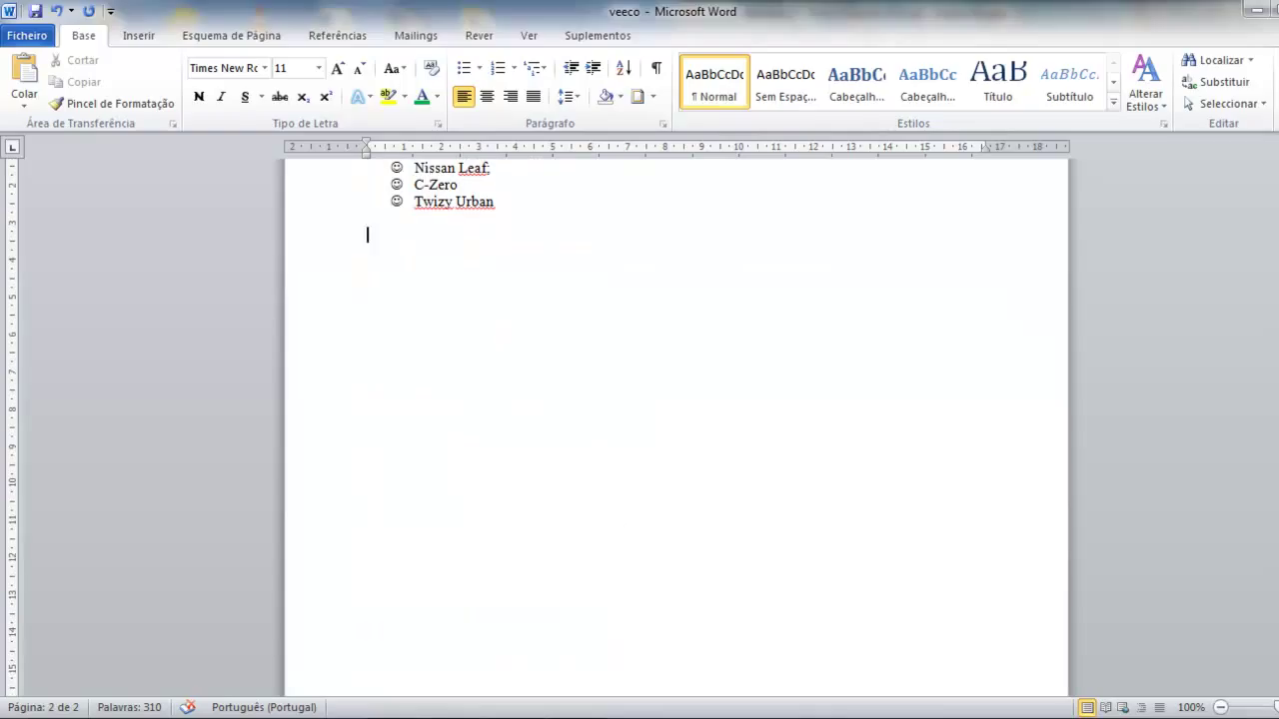
{"action": "key", "text": "alt+Tab"}
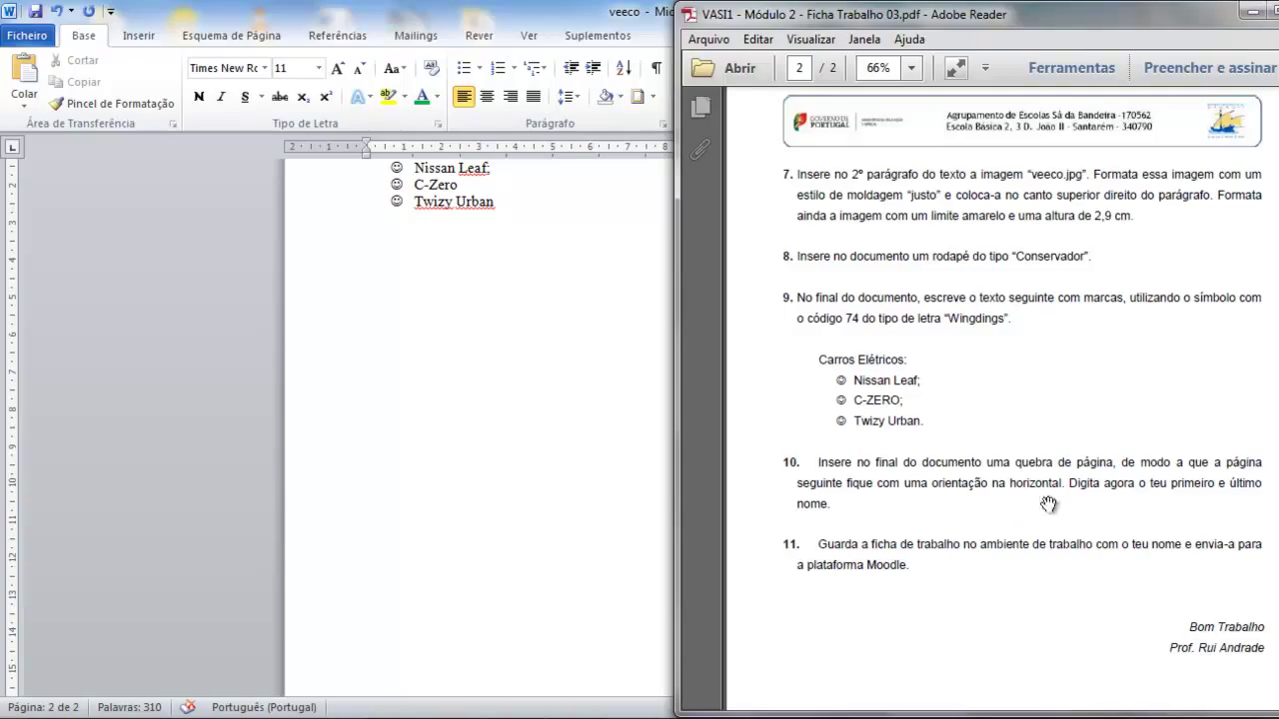
{"action": "left_click", "coordinate": [478, 481]}
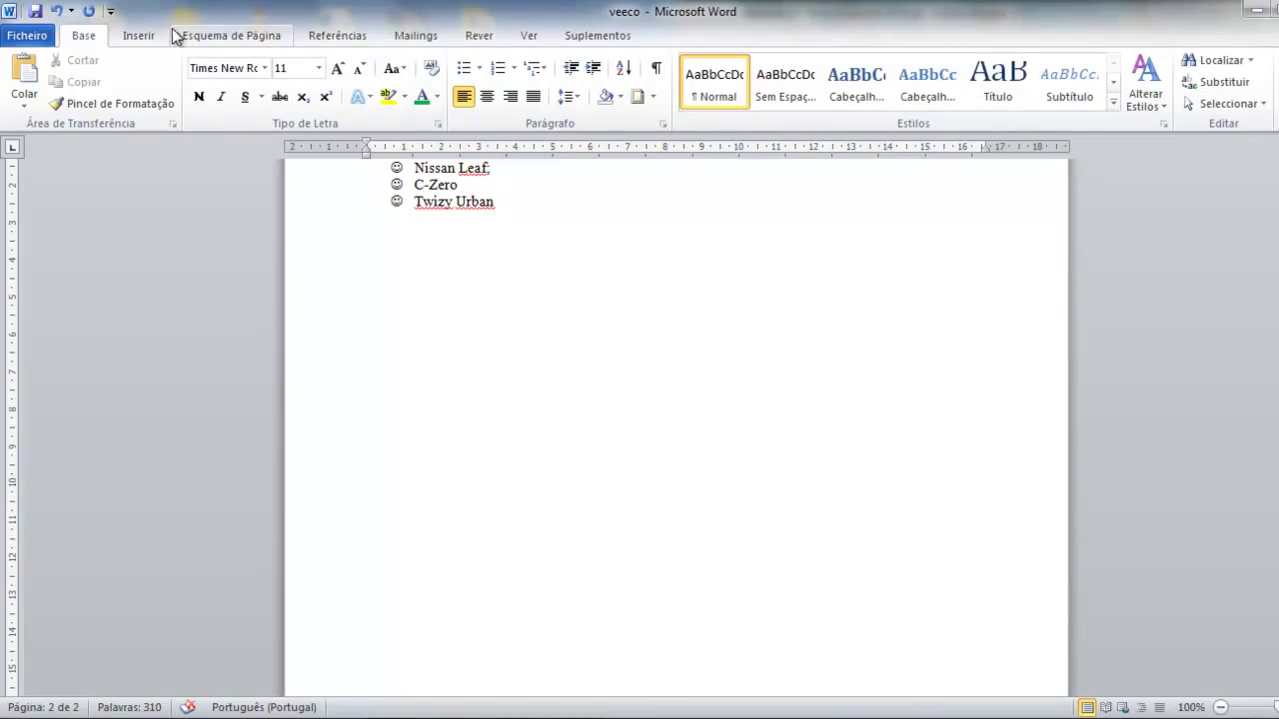
- Insert a page break after the Carros Elétricos list to start a new page
{"action": "left_click", "coordinate": [140, 38]}
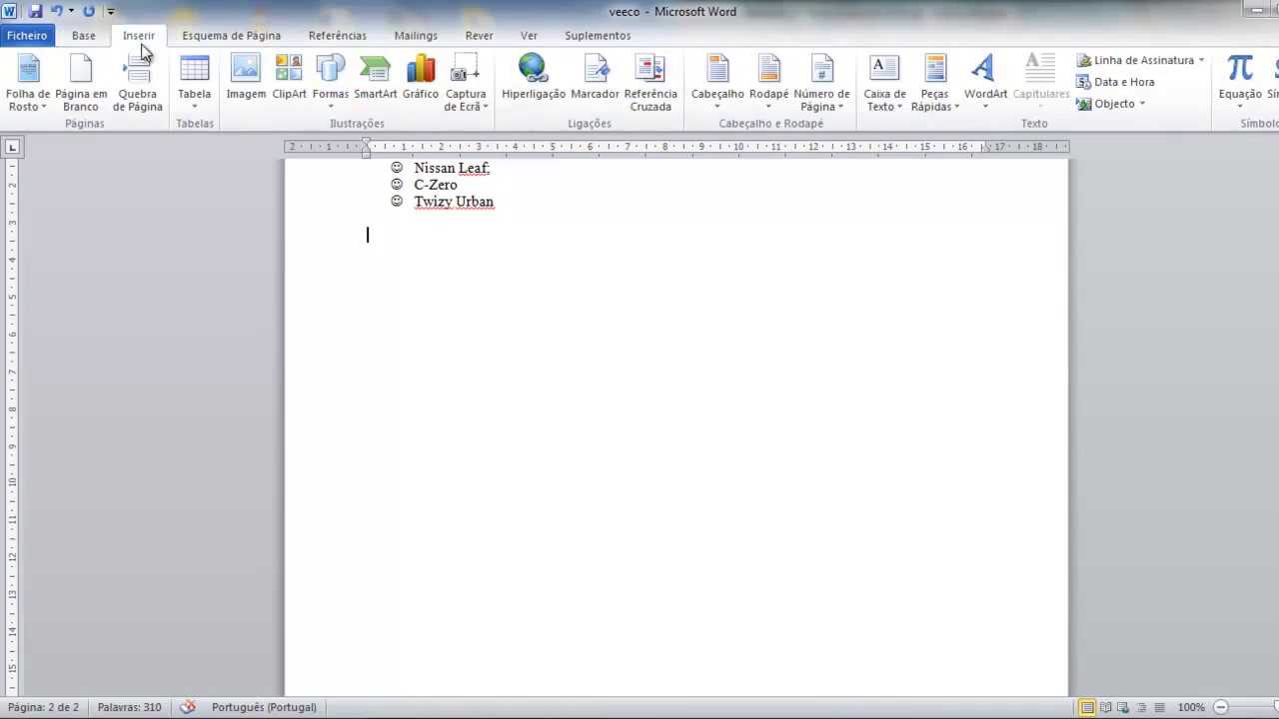
{"action": "left_click", "coordinate": [139, 97]}
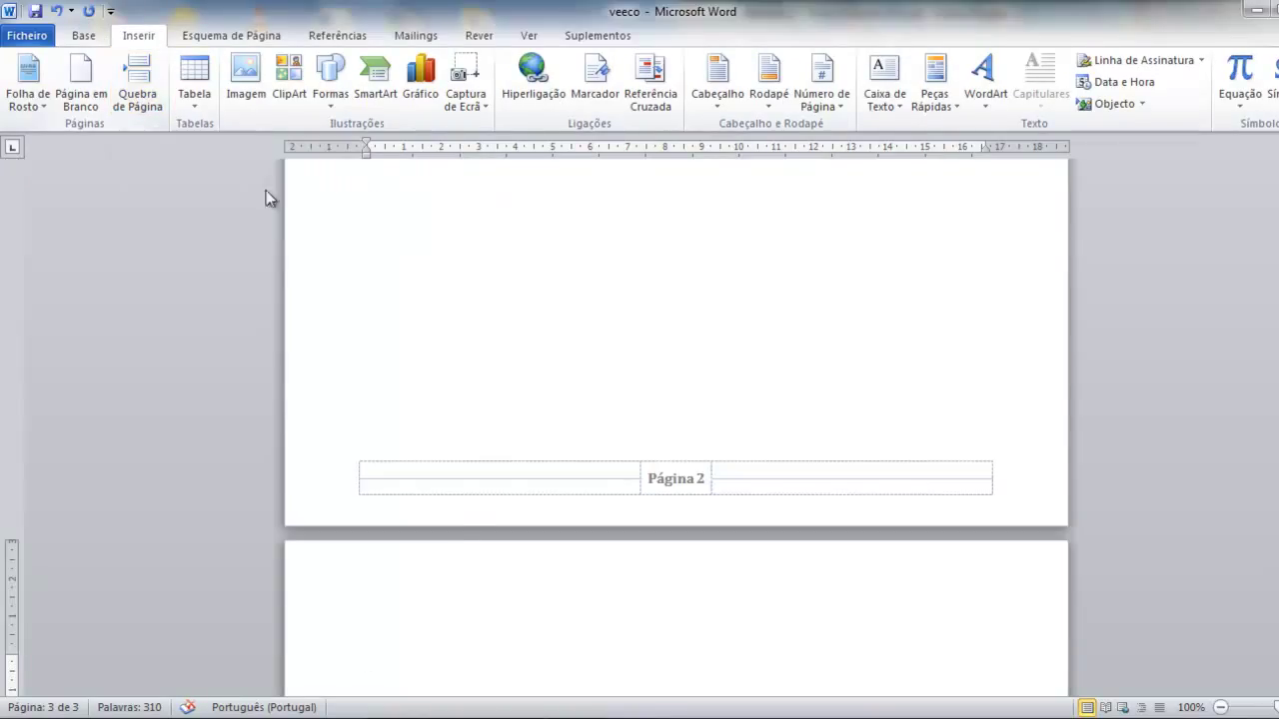
{"action": "scroll", "coordinate": [465, 456], "scroll_direction": "down", "scroll_amount": 2}
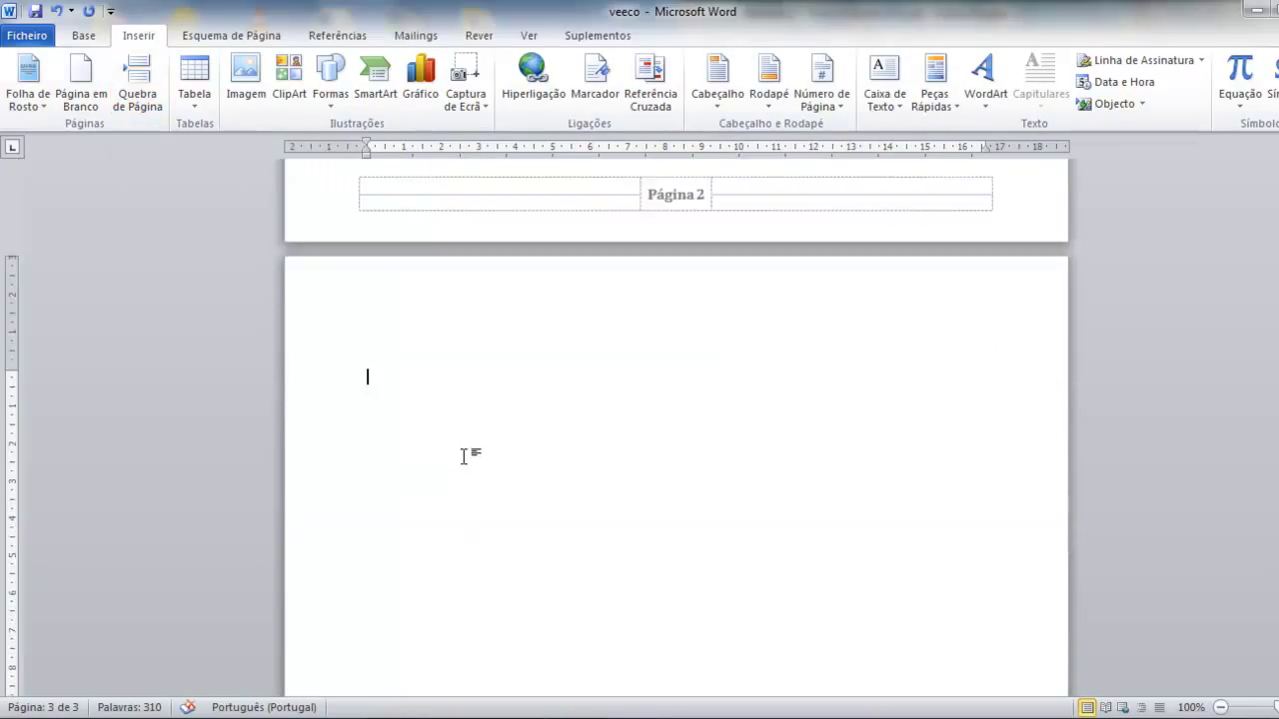
- Set the page orientation to Horizontal (landscape) and place the cursor on the last page
{"action": "left_click", "coordinate": [232, 36]}
{"action": "left_click", "coordinate": [233, 75]}
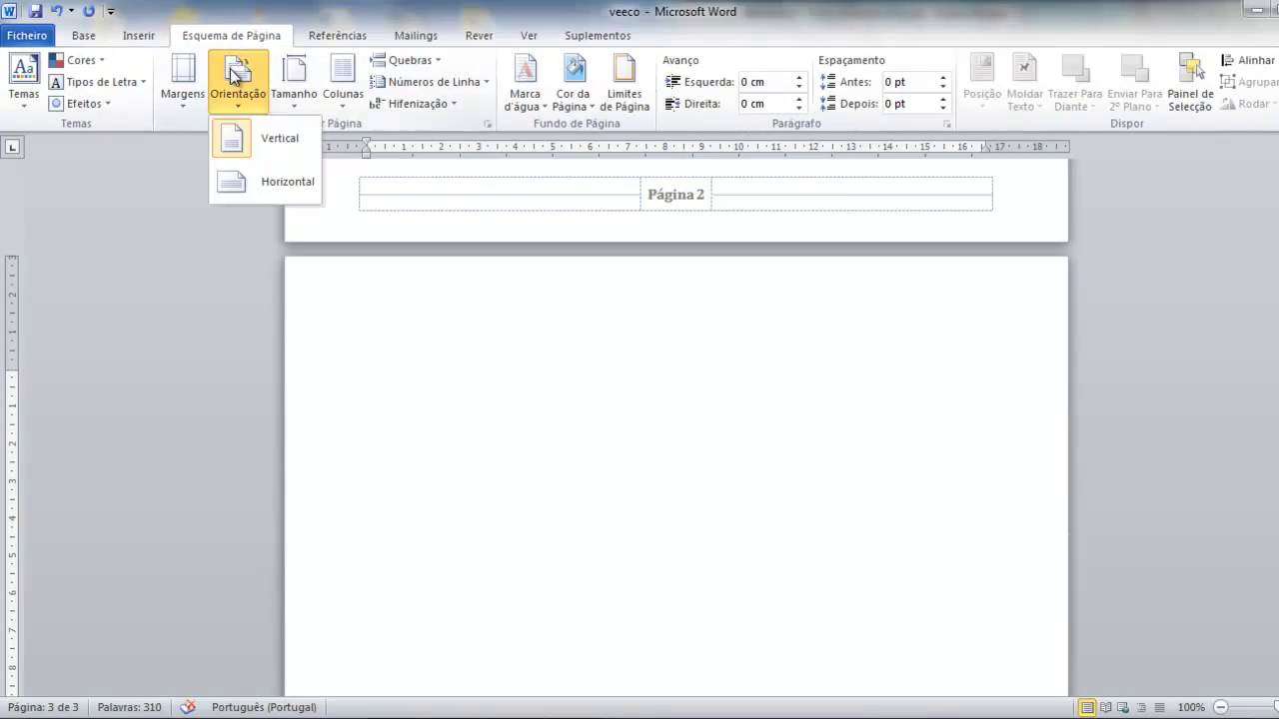
{"action": "left_click", "coordinate": [260, 184]}
{"action": "scroll", "coordinate": [568, 551], "scroll_direction": "up", "scroll_amount": 8}
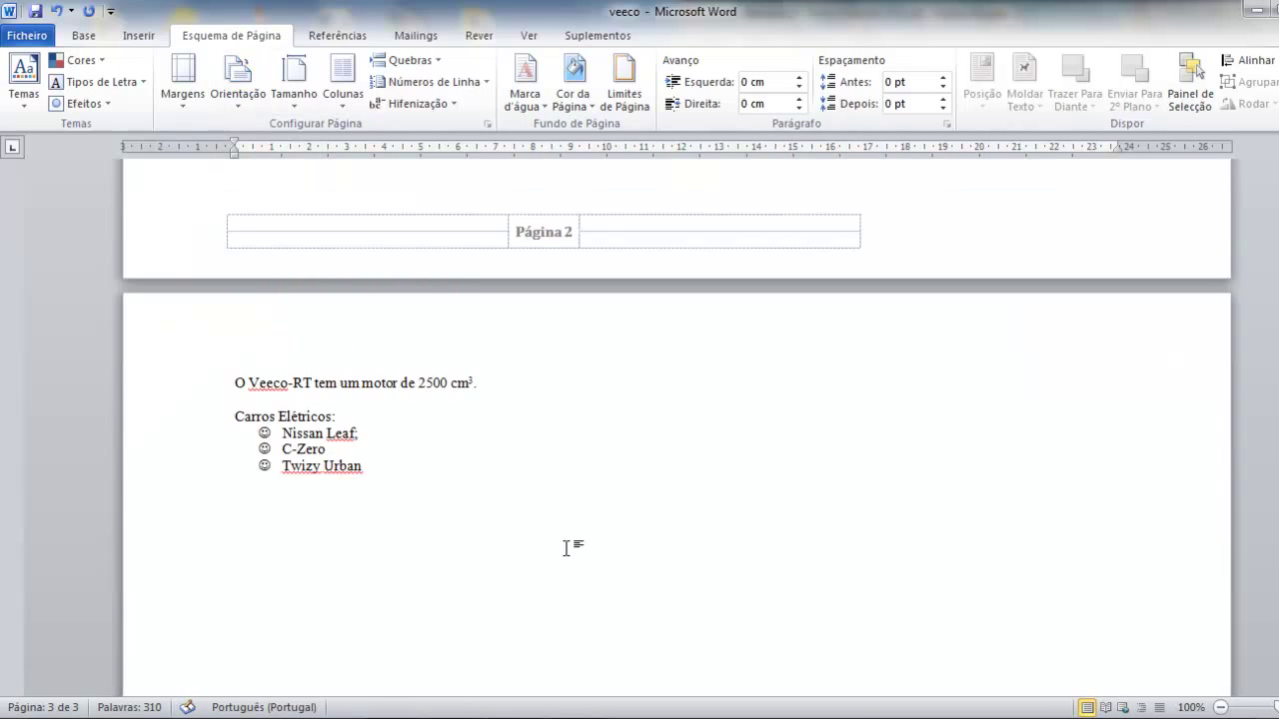
{"action": "scroll", "coordinate": [564, 542], "scroll_direction": "down", "scroll_amount": 15}
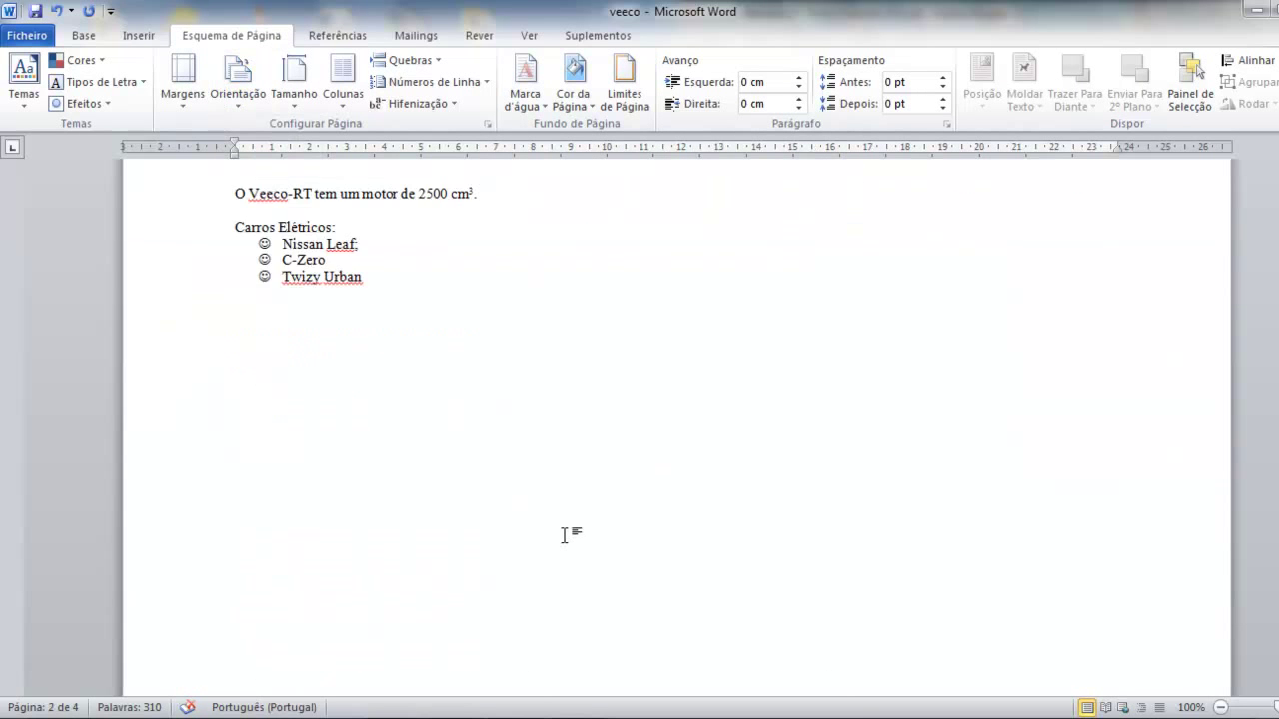
{"action": "left_click", "coordinate": [548, 525]}
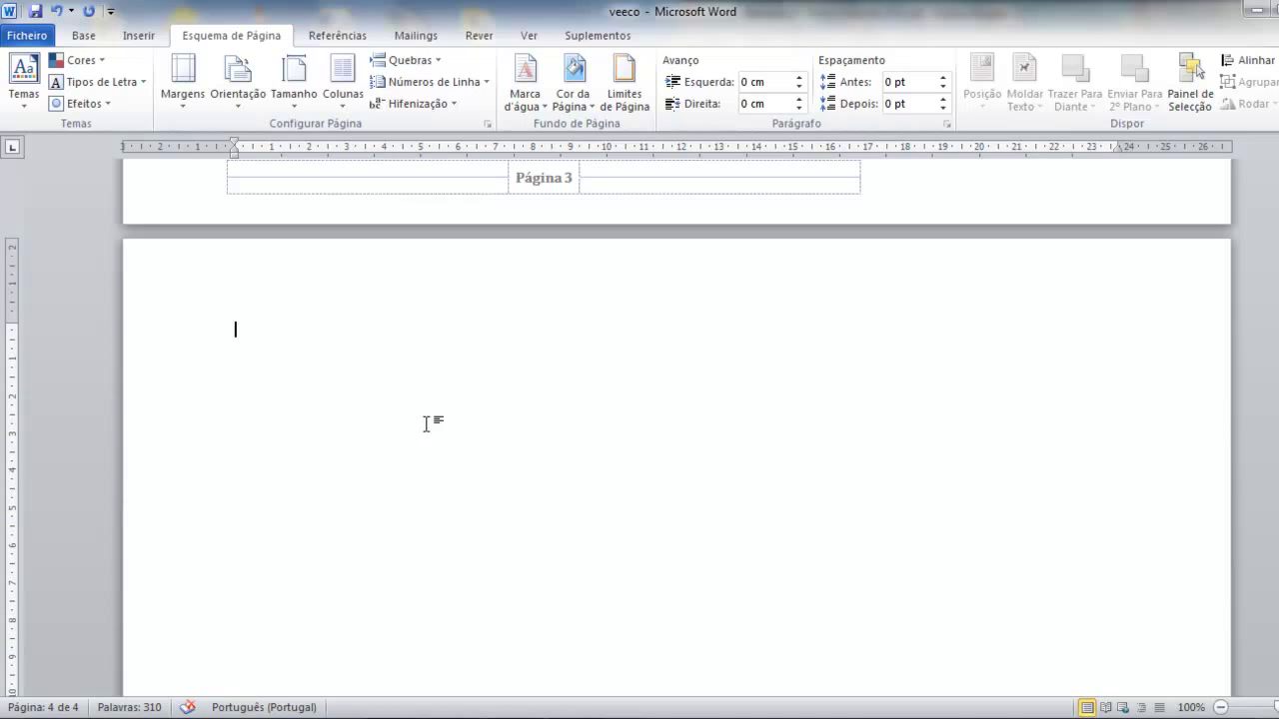
{"action": "left_click", "coordinate": [82, 36]}
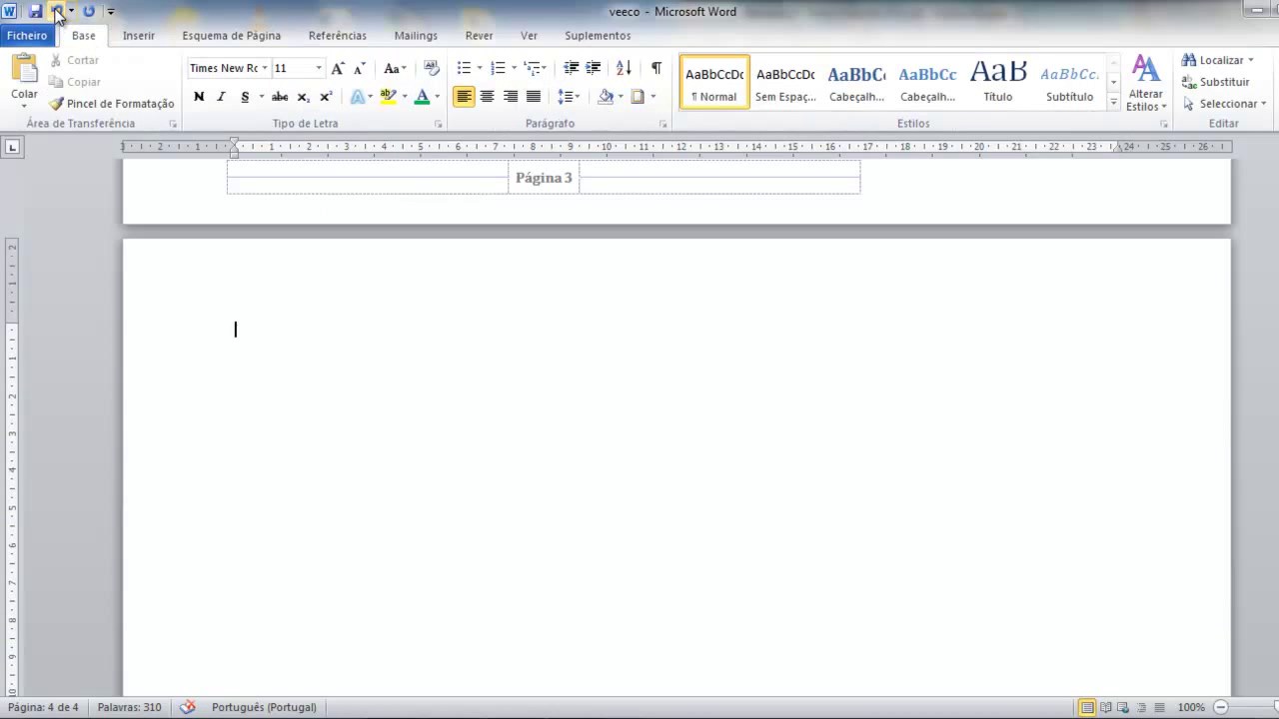
- Undo twice to revert the landscape orientation and remove the page break
{"action": "left_click", "coordinate": [57, 12]}
{"action": "scroll", "coordinate": [573, 454], "scroll_direction": "up", "scroll_amount": 5}
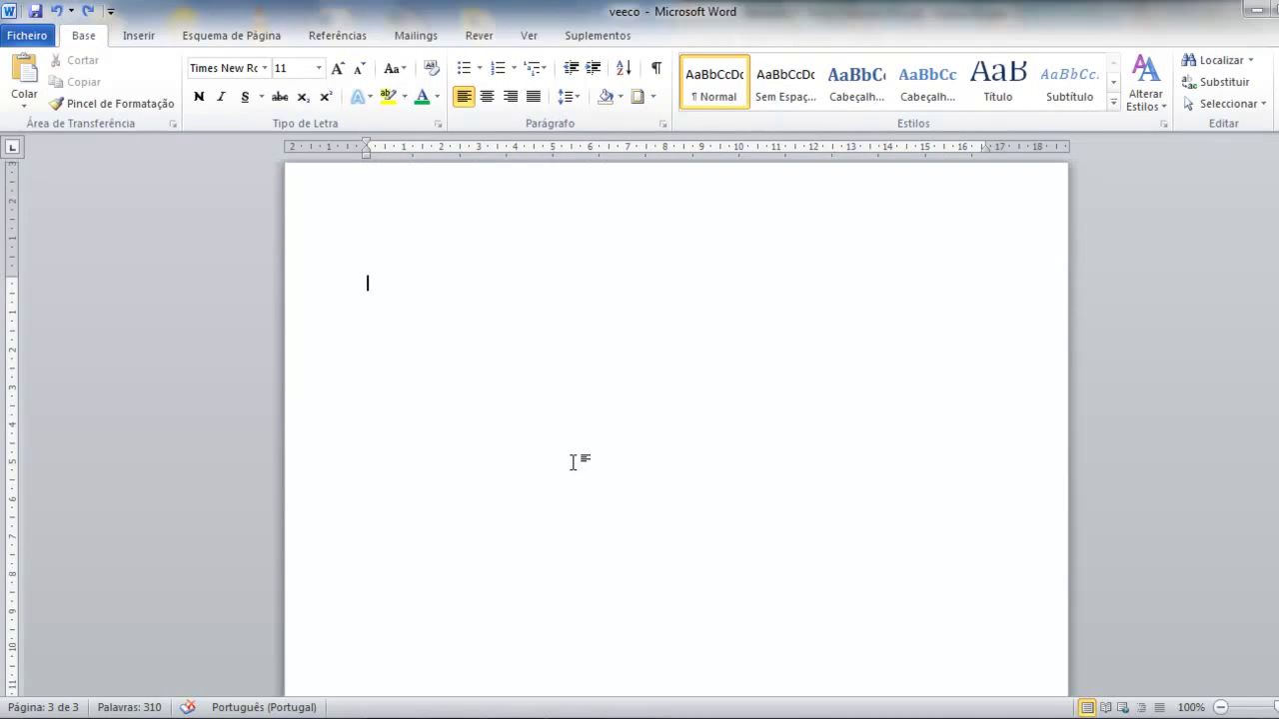
{"action": "left_click", "coordinate": [57, 12]}
{"action": "scroll", "coordinate": [556, 432], "scroll_direction": "up", "scroll_amount": 4}
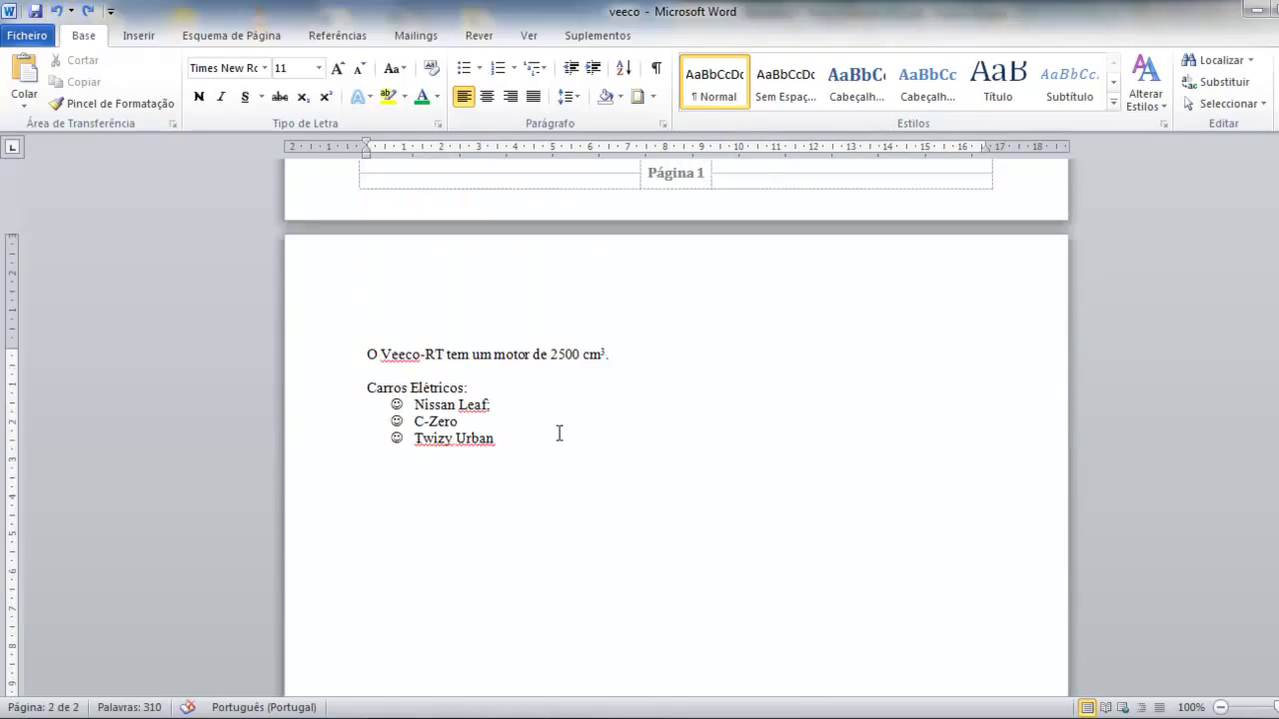
{"action": "scroll", "coordinate": [556, 436], "scroll_direction": "down", "scroll_amount": 10}
{"action": "scroll", "coordinate": [552, 431], "scroll_direction": "up", "scroll_amount": 8}
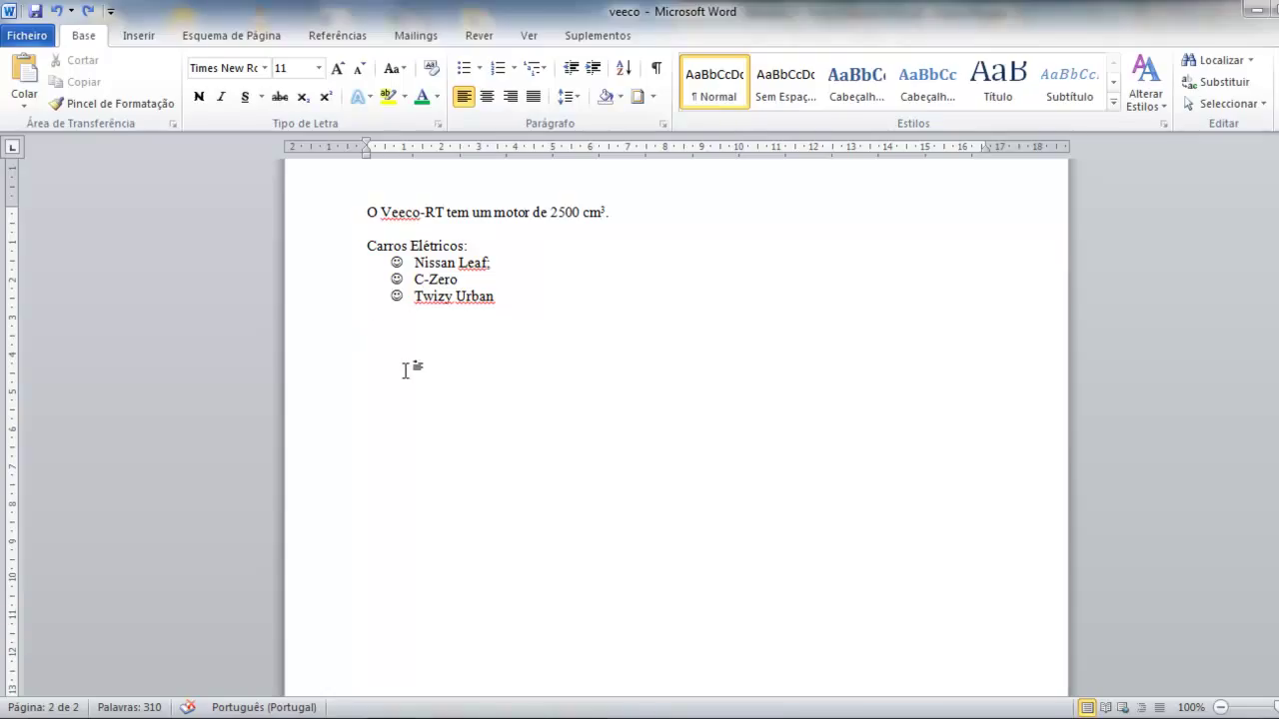
- Open the Quebras (breaks) list on the Esquema de Página tab, briefly checking the Inserir tab
{"action": "left_click", "coordinate": [139, 36]}
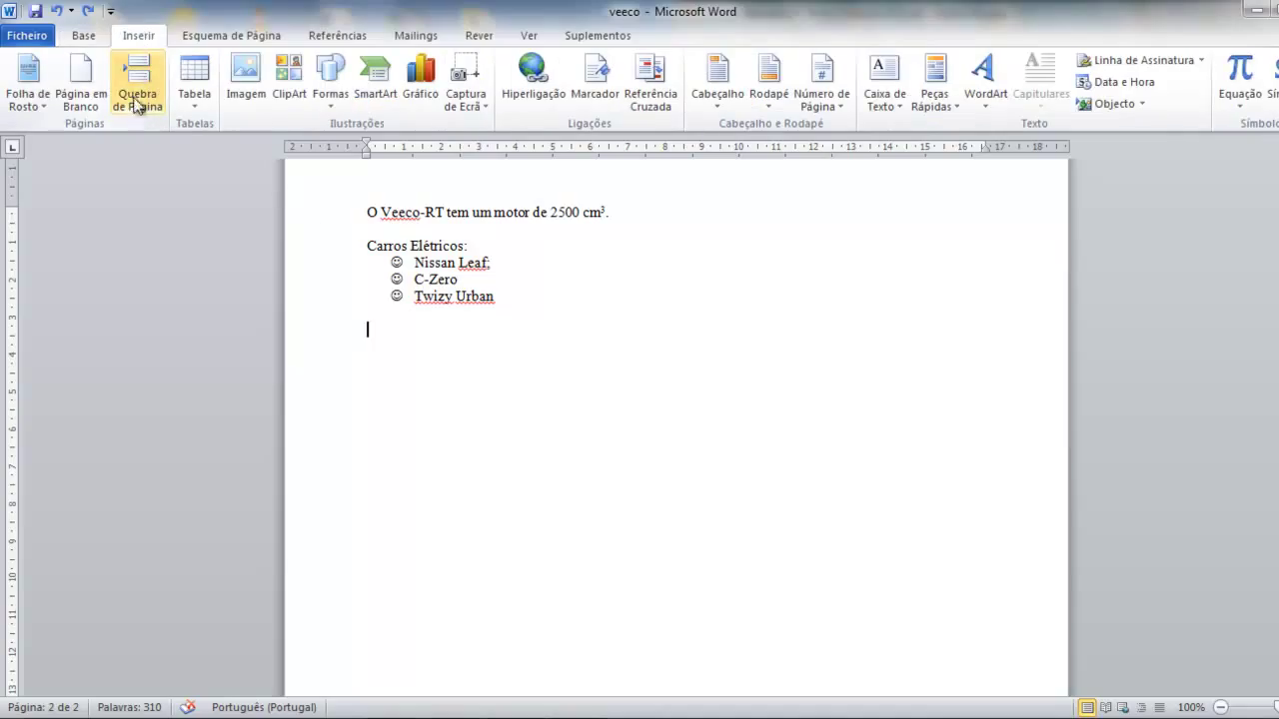
{"action": "left_click", "coordinate": [228, 38]}
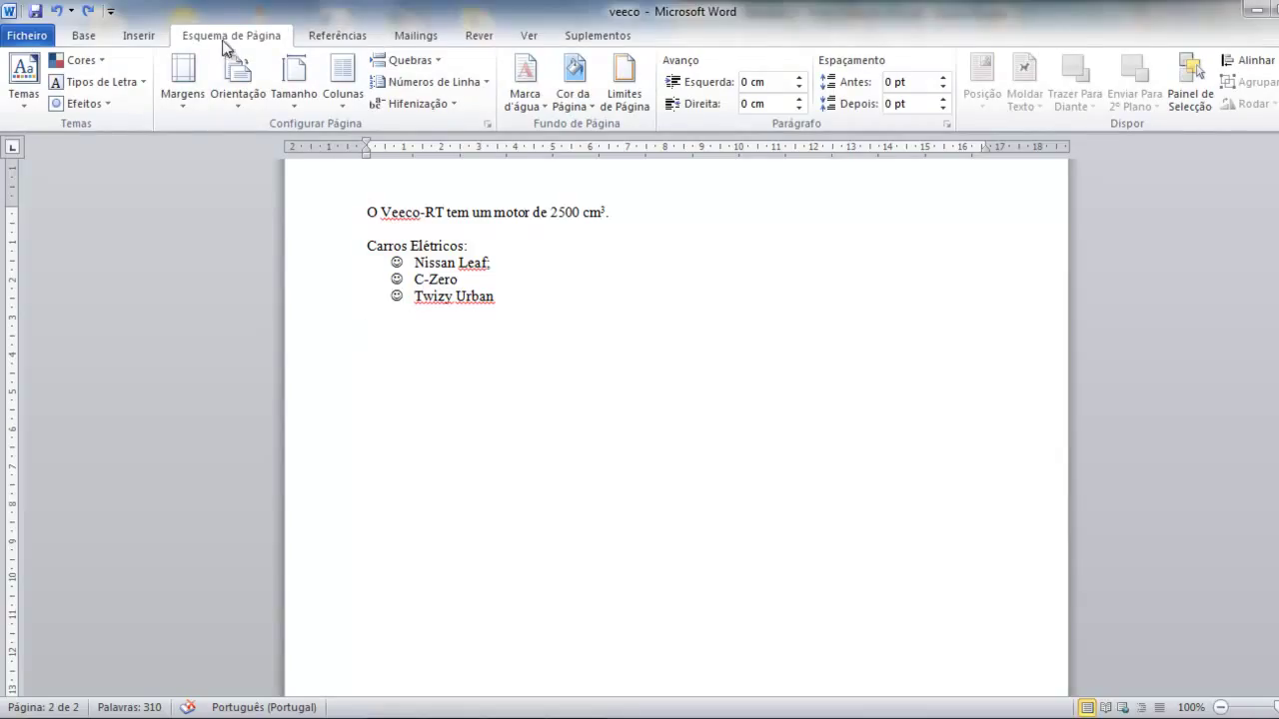
{"action": "left_click", "coordinate": [439, 62]}
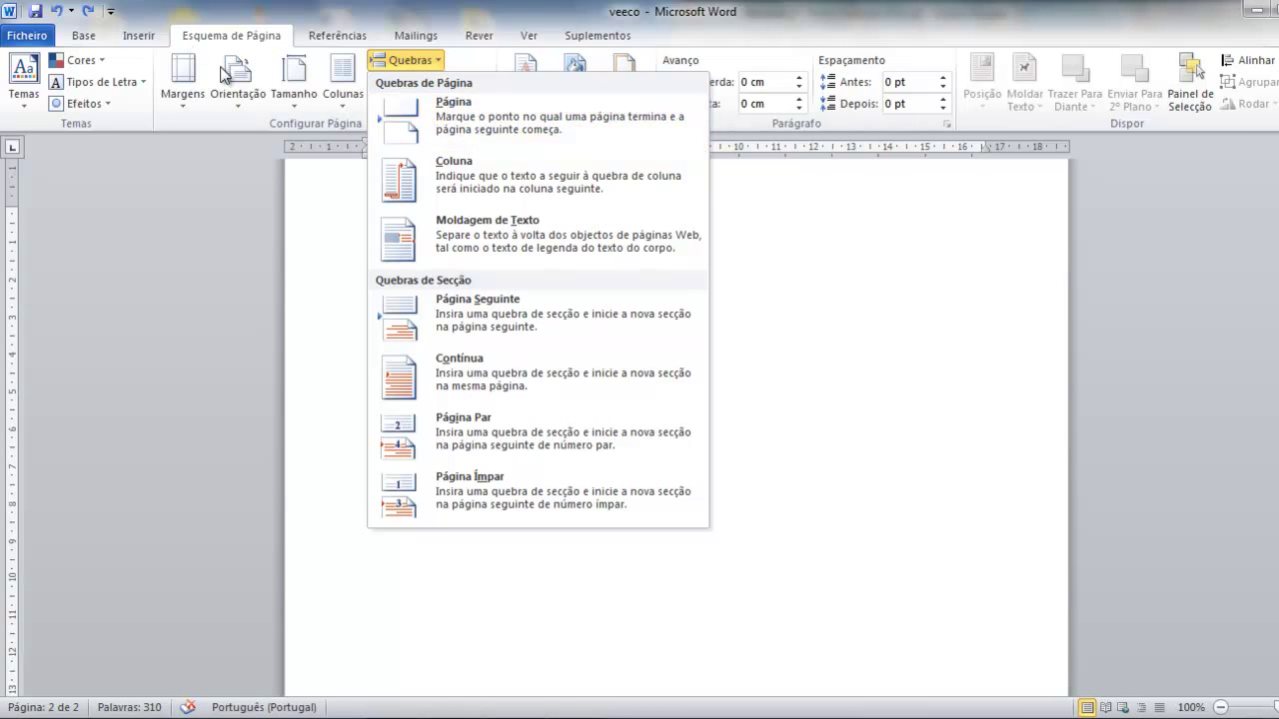
{"action": "left_click", "coordinate": [151, 33]}
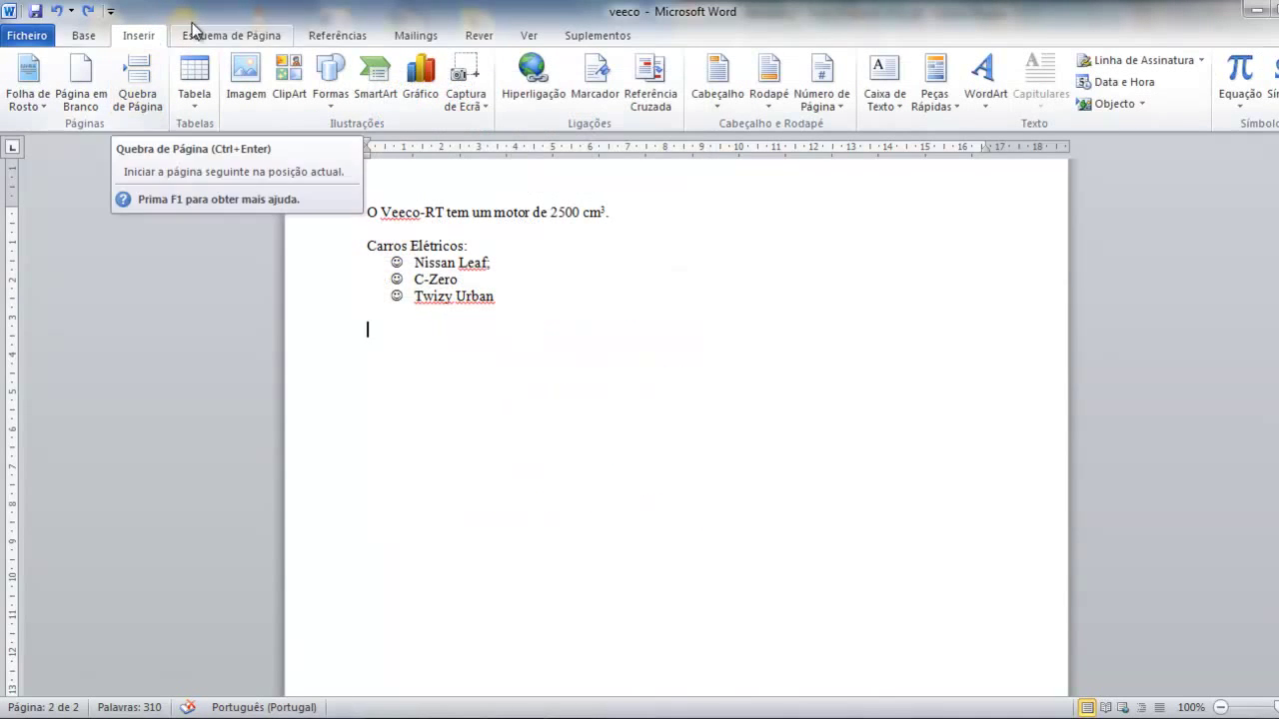
{"action": "left_click", "coordinate": [218, 40]}
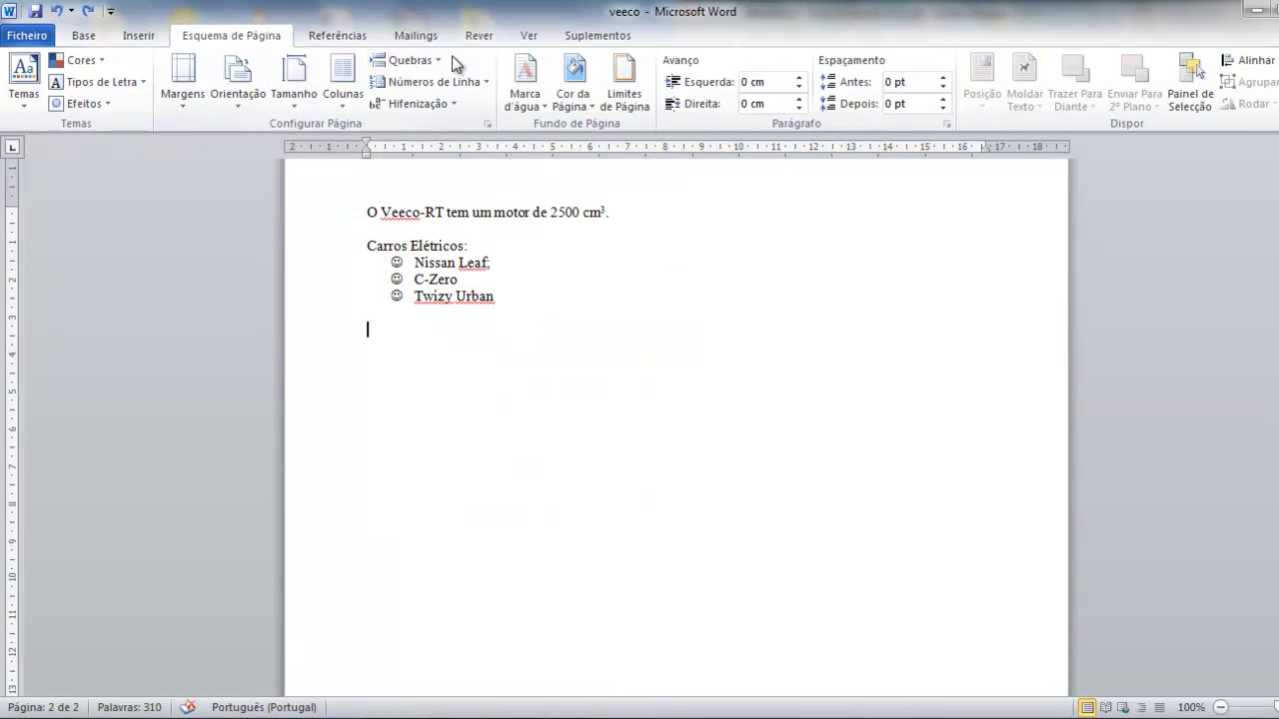
{"action": "left_click", "coordinate": [405, 60]}
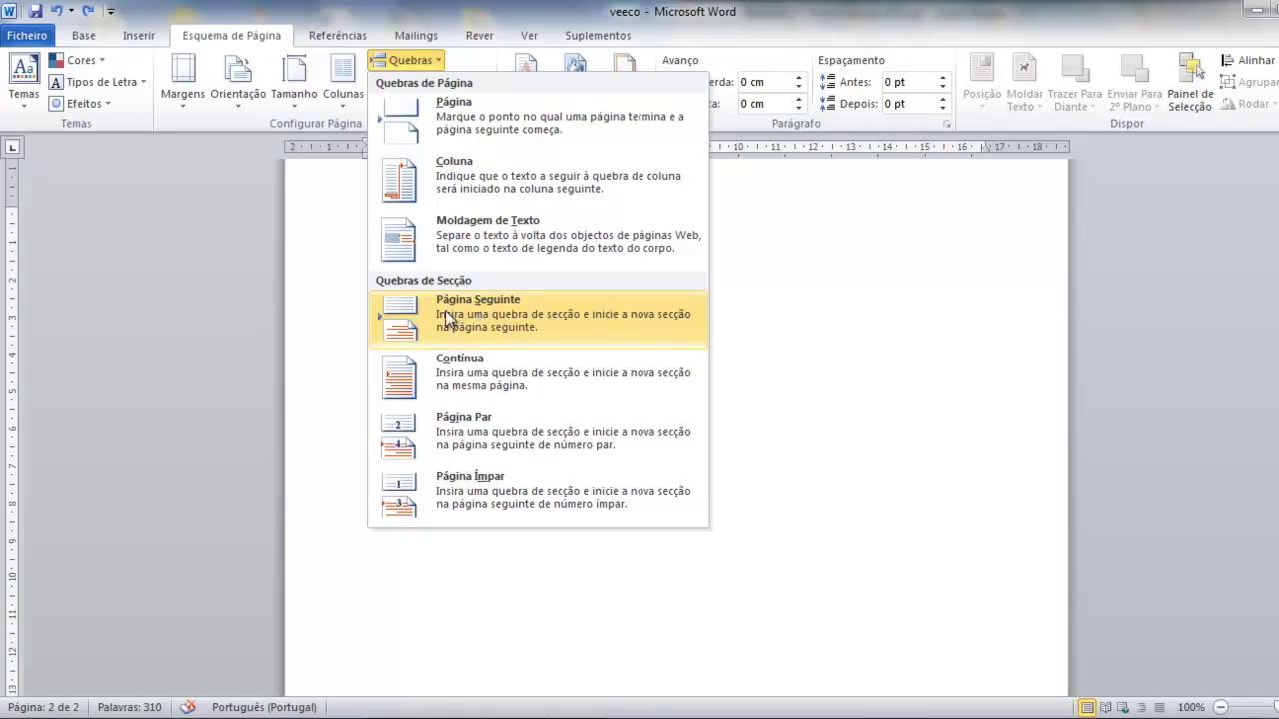
- Add a Página Seguinte section break and make only the new third page Horizontal (landscape)
{"action": "left_click", "coordinate": [488, 318]}
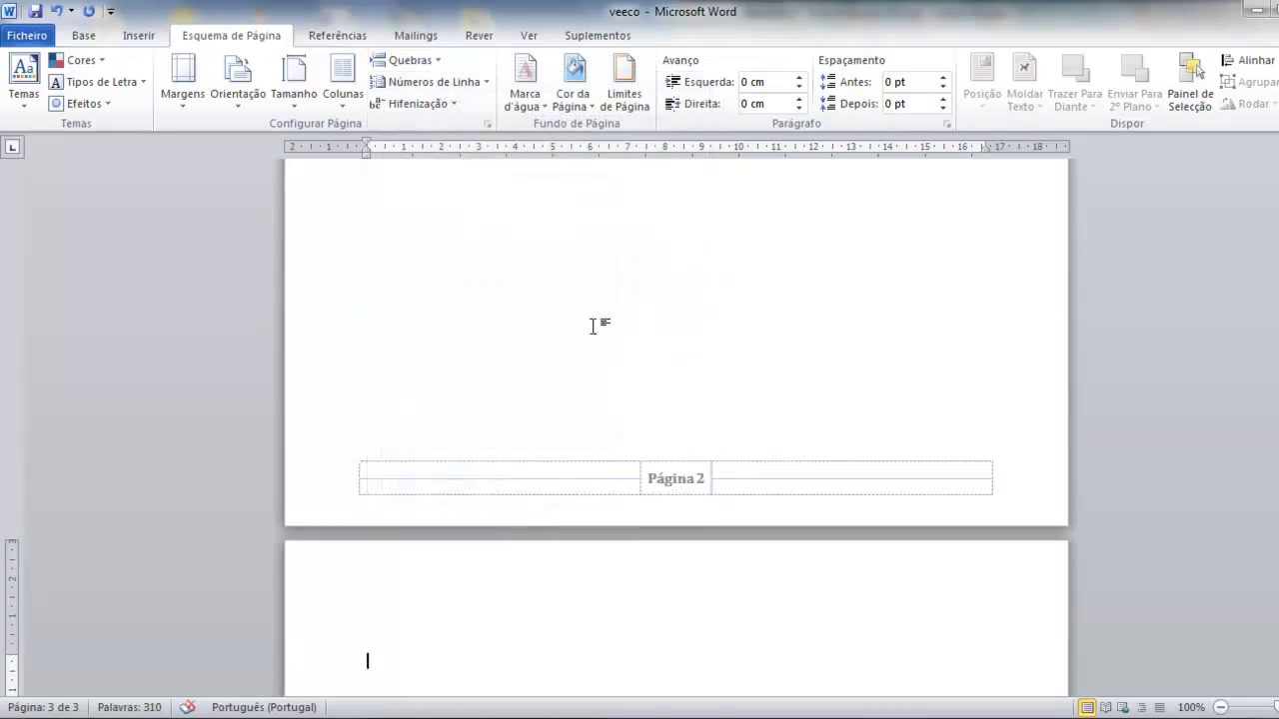
{"action": "scroll", "coordinate": [519, 420], "scroll_direction": "down", "scroll_amount": 2}
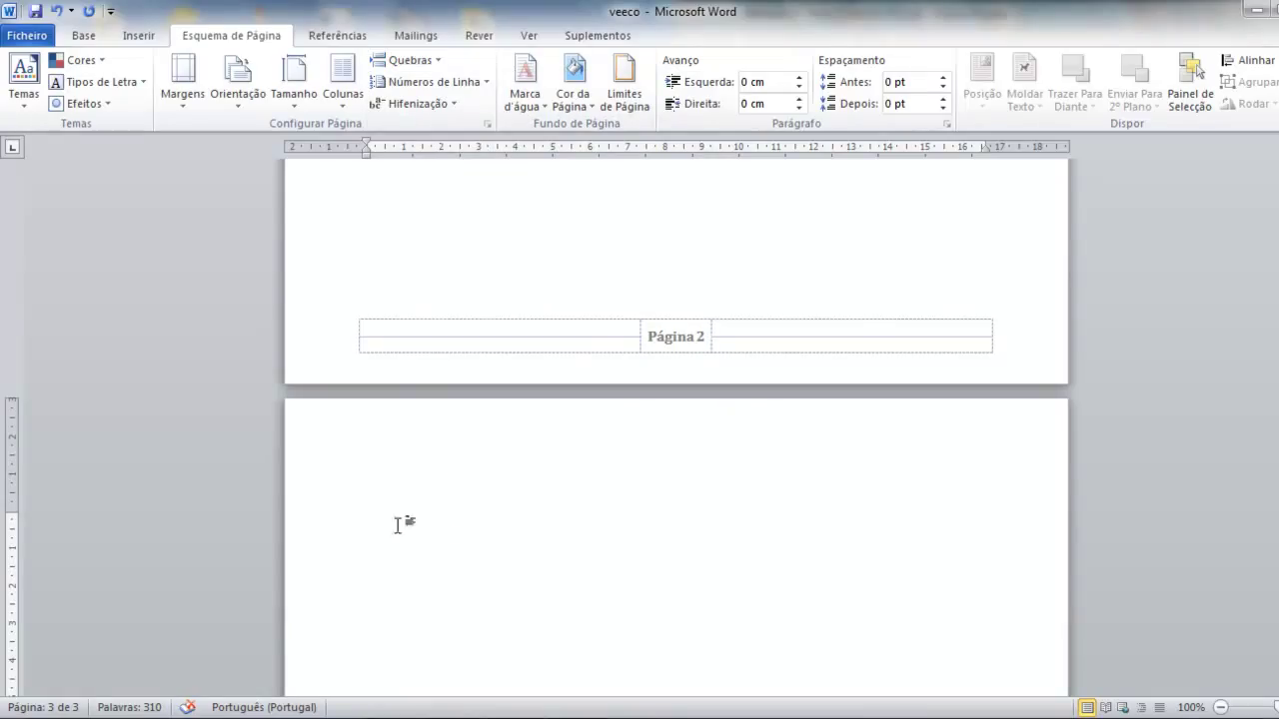
{"action": "left_click", "coordinate": [237, 78]}
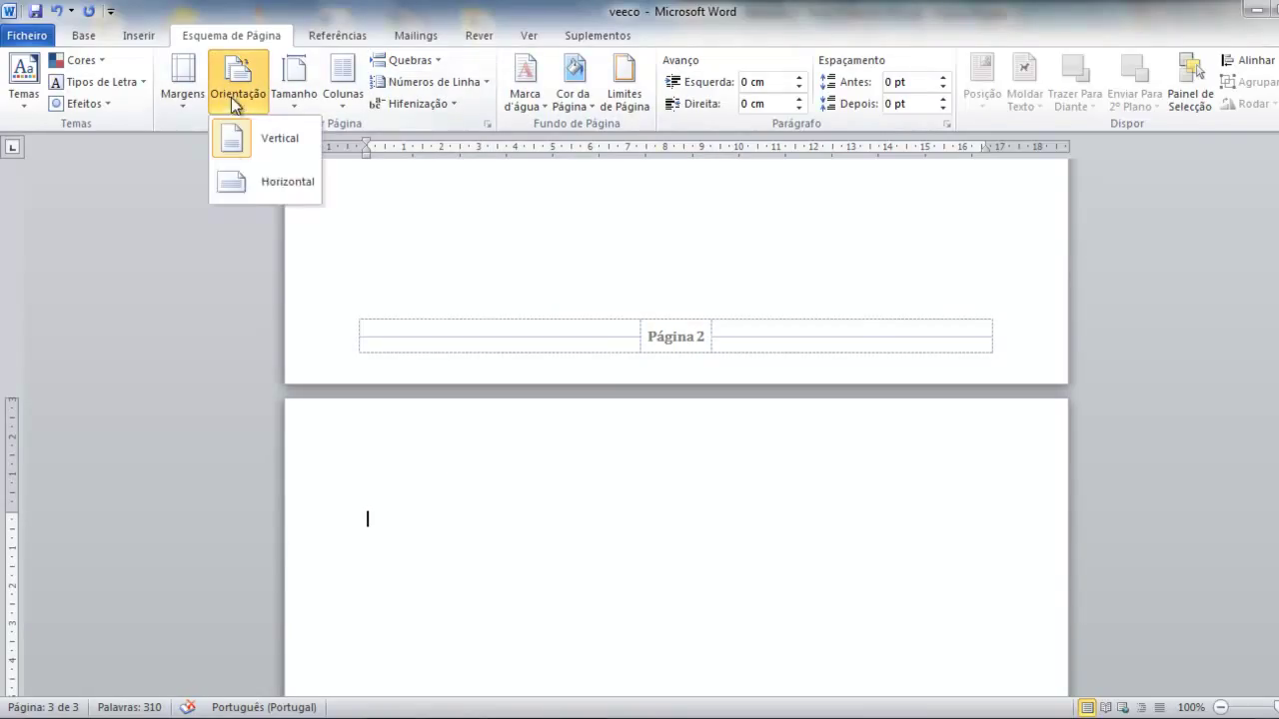
{"action": "left_click", "coordinate": [263, 181]}
{"action": "scroll", "coordinate": [551, 585], "scroll_direction": "up", "scroll_amount": 2}
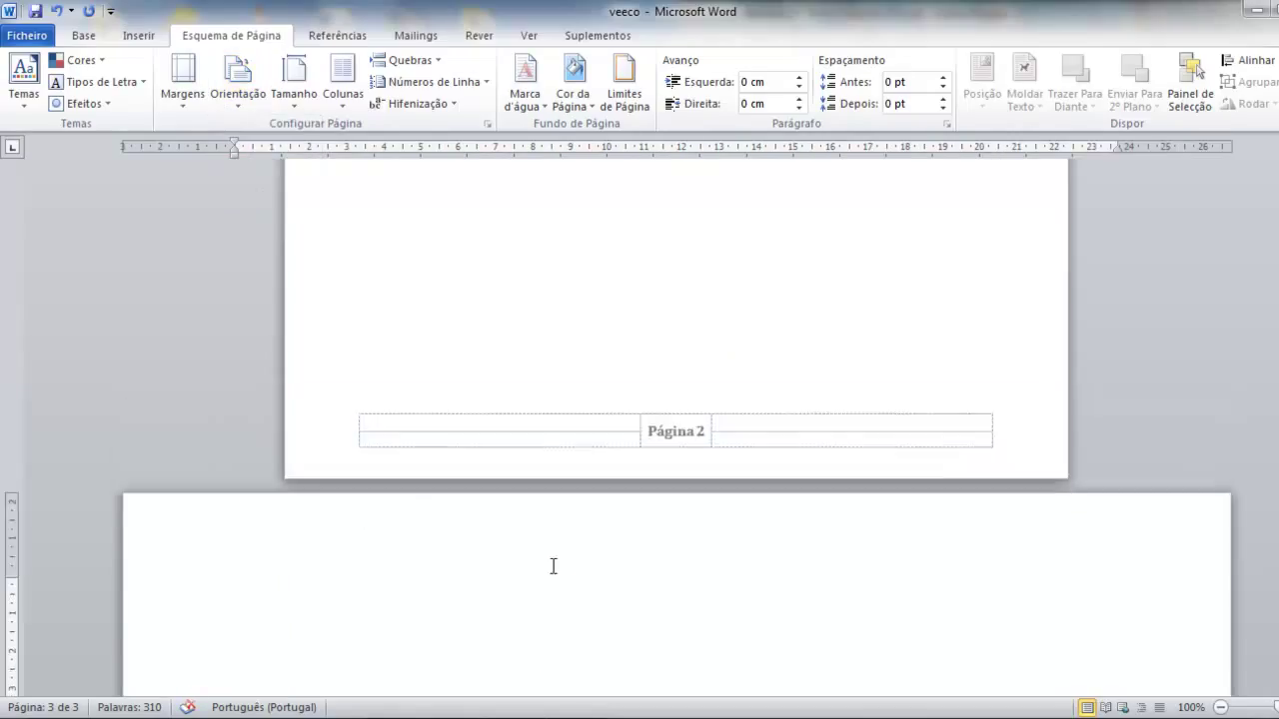
{"action": "scroll", "coordinate": [551, 586], "scroll_direction": "up", "scroll_amount": 7}
{"action": "scroll", "coordinate": [624, 412], "scroll_direction": "up", "scroll_amount": 14}
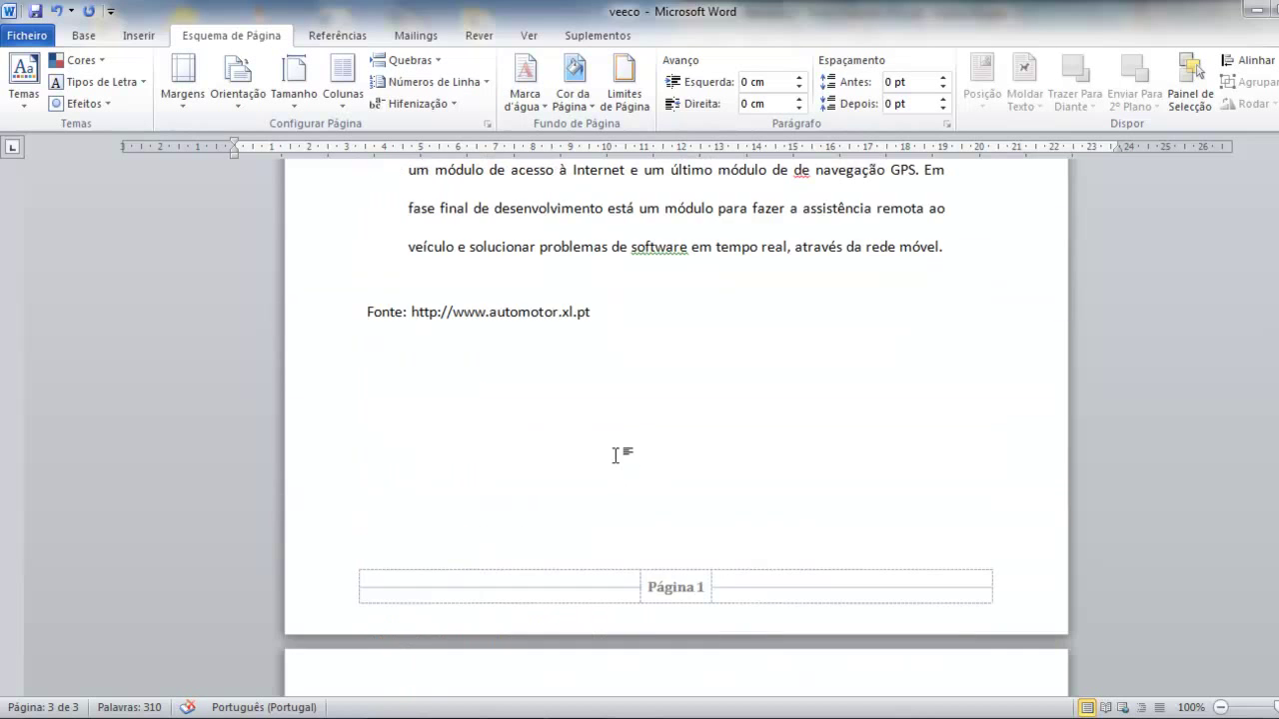
{"action": "scroll", "coordinate": [619, 472], "scroll_direction": "up", "scroll_amount": 8}
{"action": "scroll", "coordinate": [618, 449], "scroll_direction": "up", "scroll_amount": 4}
{"action": "scroll", "coordinate": [618, 449], "scroll_direction": "down", "scroll_amount": 9}
{"action": "scroll", "coordinate": [618, 453], "scroll_direction": "down", "scroll_amount": 15}
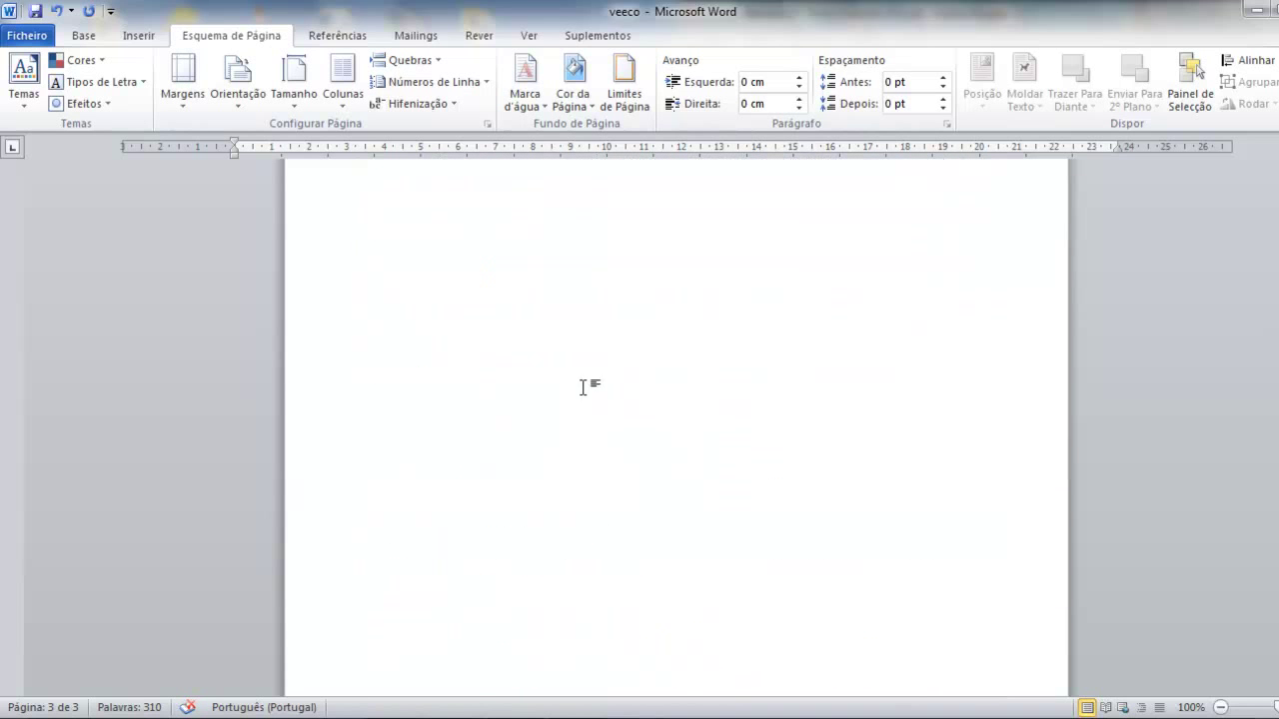
{"action": "scroll", "coordinate": [590, 395], "scroll_direction": "down", "scroll_amount": 9}
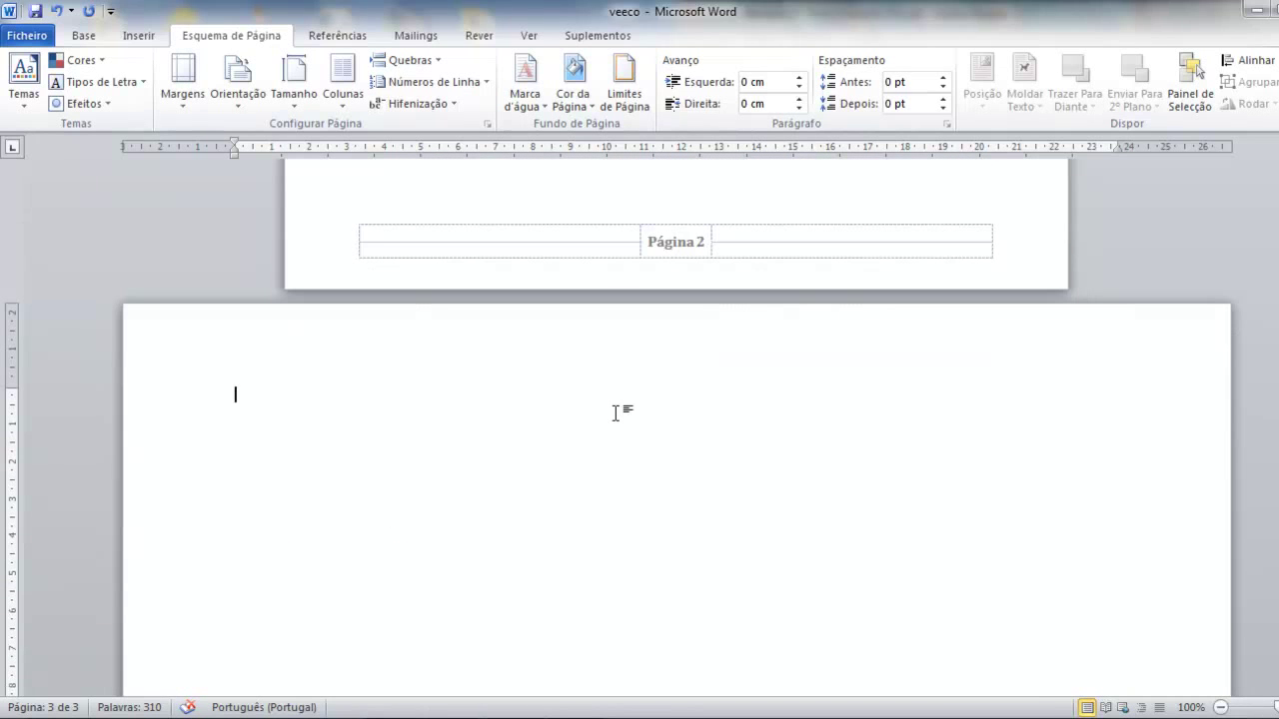
- Type the author's full name at the top of the landscape third page, checking the worksheet PDF
{"action": "type", "text": "Rui Andrade"}
{"action": "key", "text": "alt+Tab"}
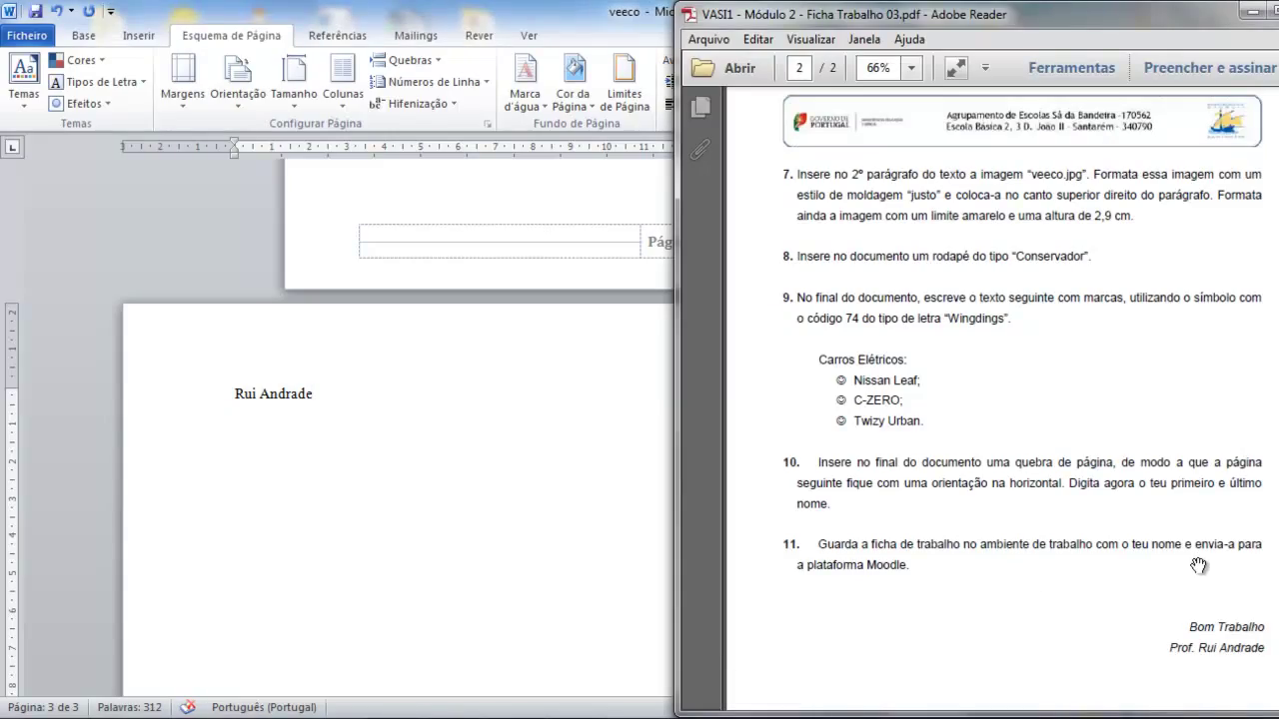
{"action": "left_click", "coordinate": [466, 404]}
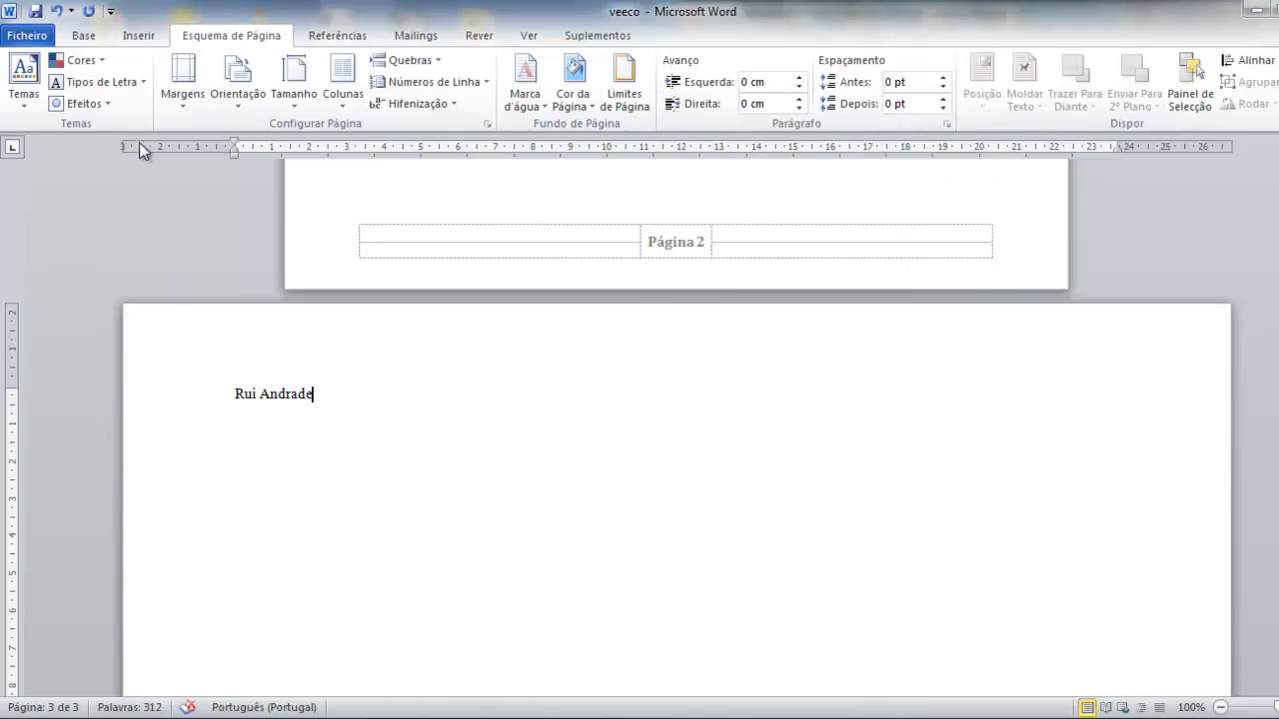
{"action": "left_click", "coordinate": [28, 38]}
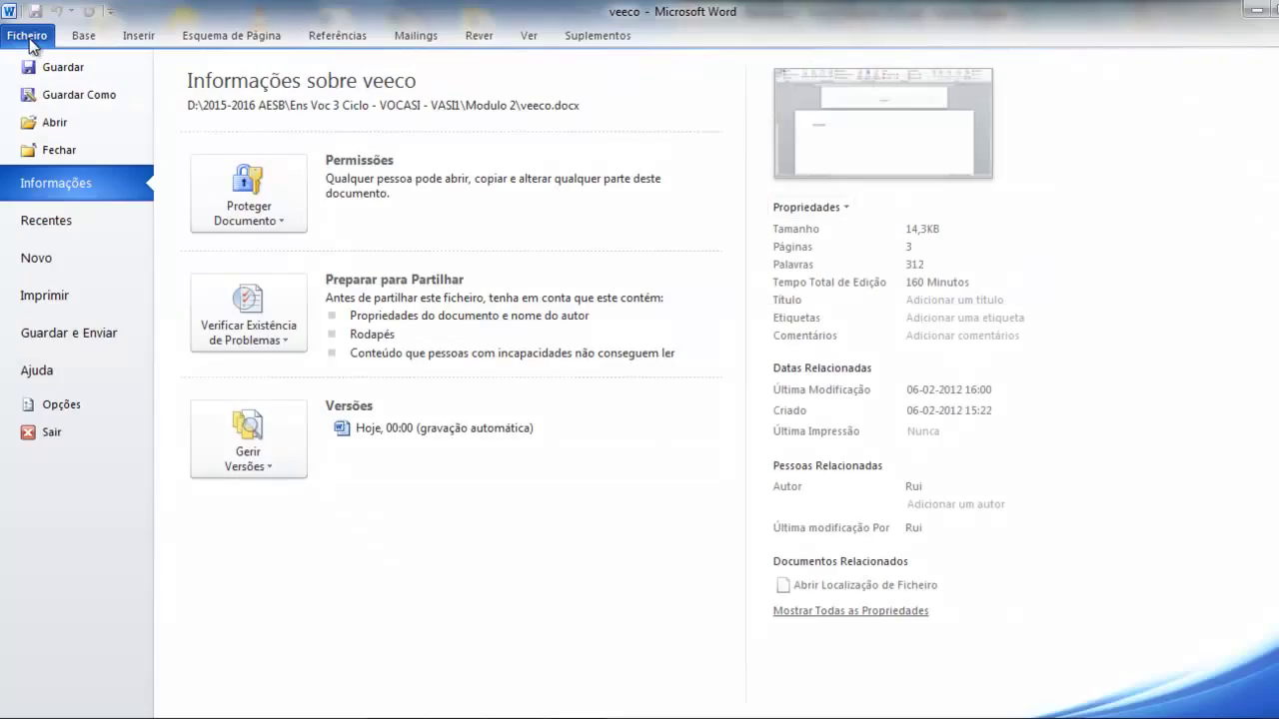
- Save a copy to the Ambiente de trabalho (desktop) as veeco-rui
{"action": "left_click", "coordinate": [72, 96]}
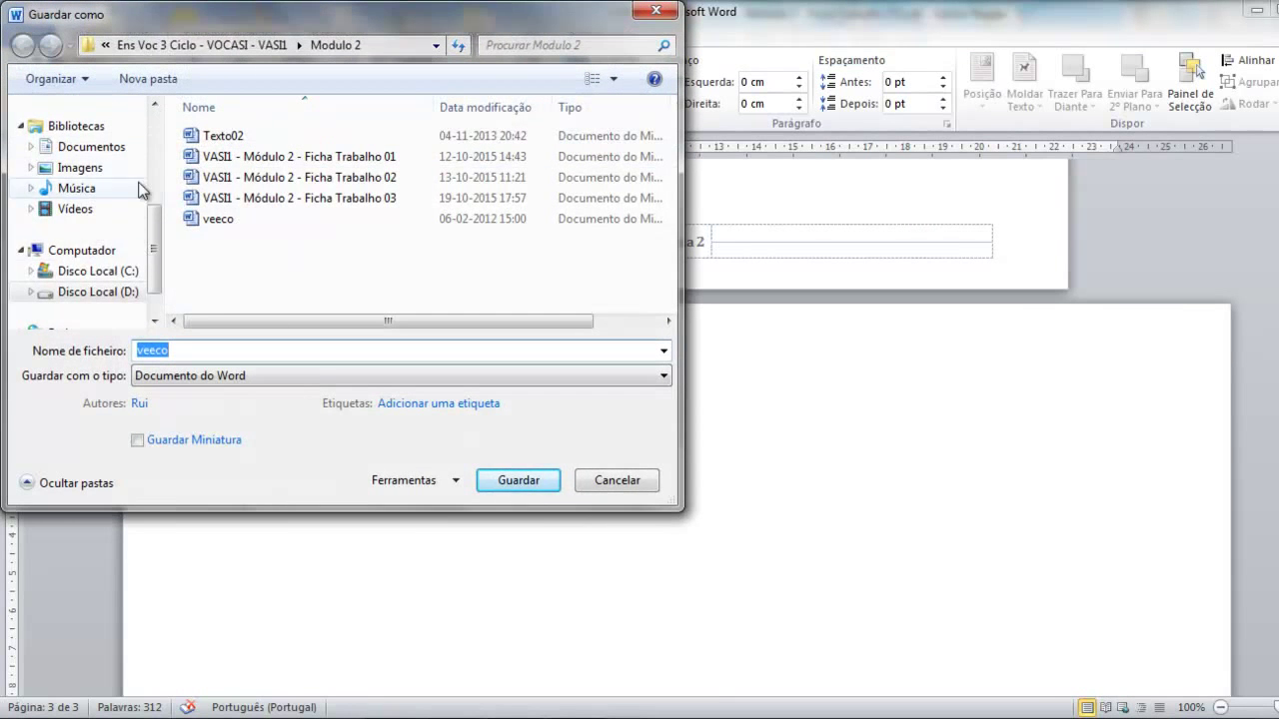
{"action": "scroll", "coordinate": [137, 185], "scroll_direction": "up", "scroll_amount": 3}
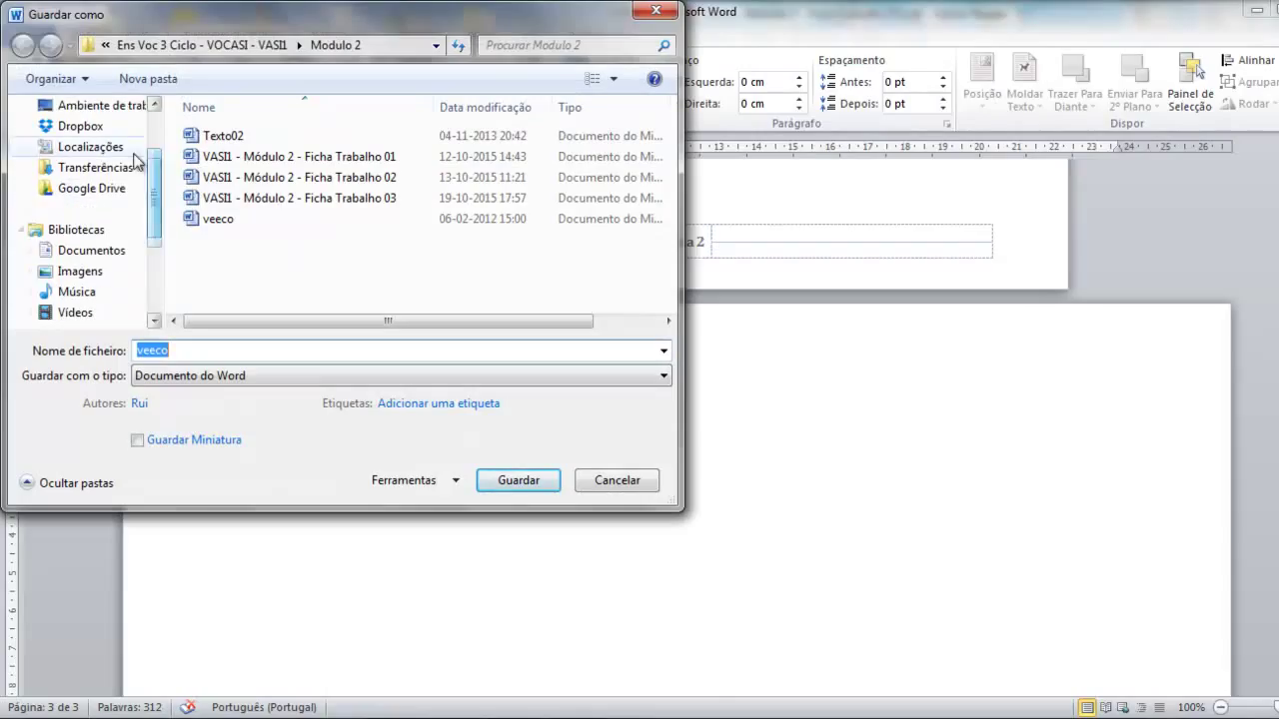
{"action": "left_click", "coordinate": [118, 106]}
{"action": "double_click", "coordinate": [227, 351]}
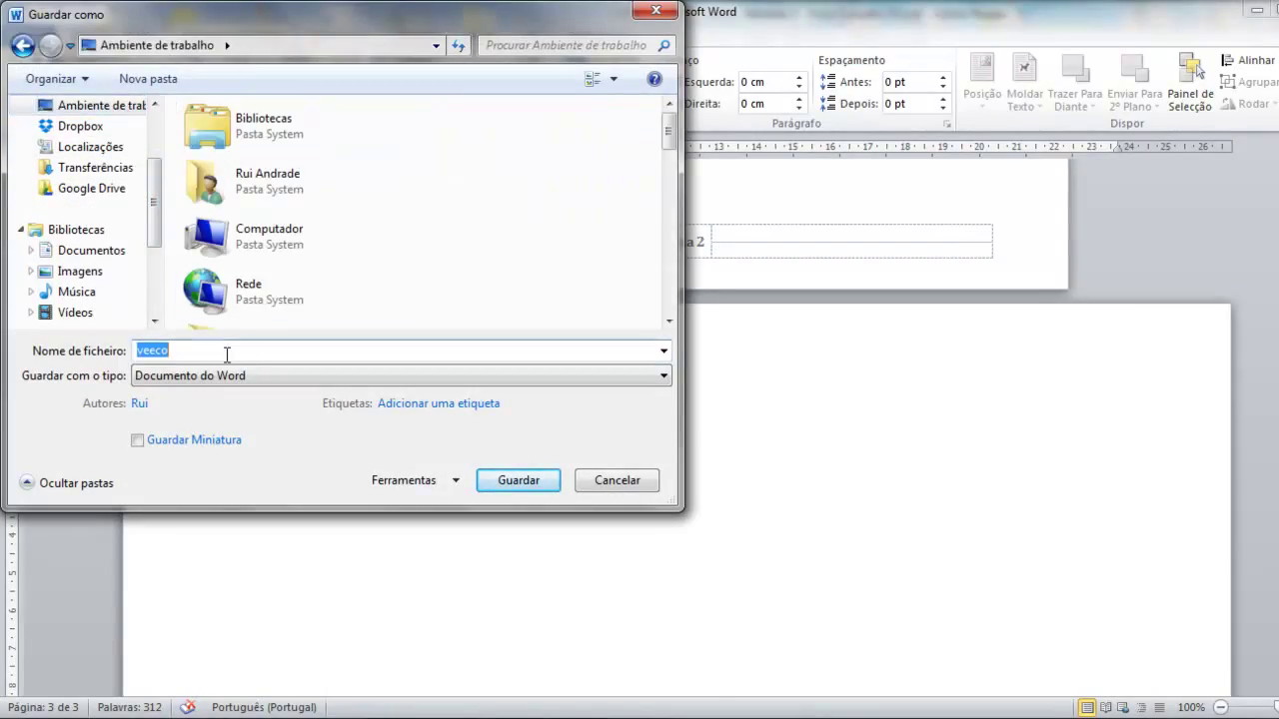
{"action": "left_click", "coordinate": [227, 351]}
{"action": "left_click", "coordinate": [532, 487]}
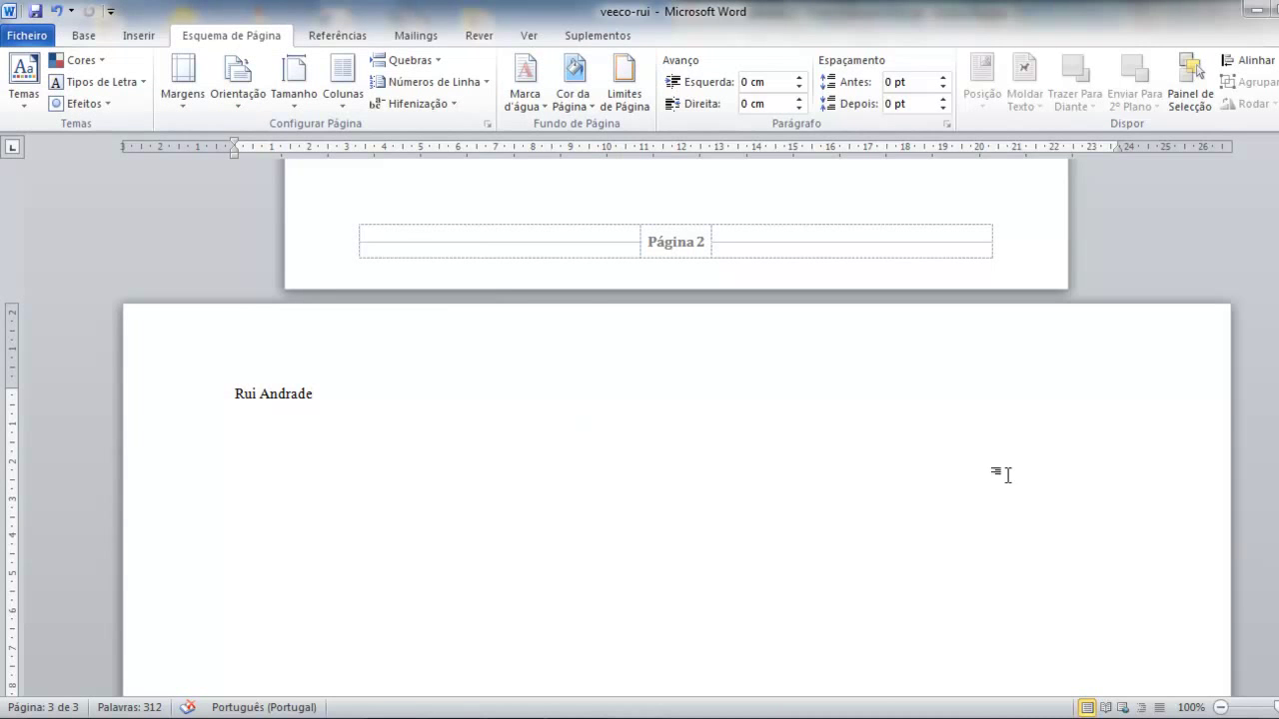
{"action": "scroll", "coordinate": [676, 424], "scroll_direction": "down", "scroll_amount": 12}
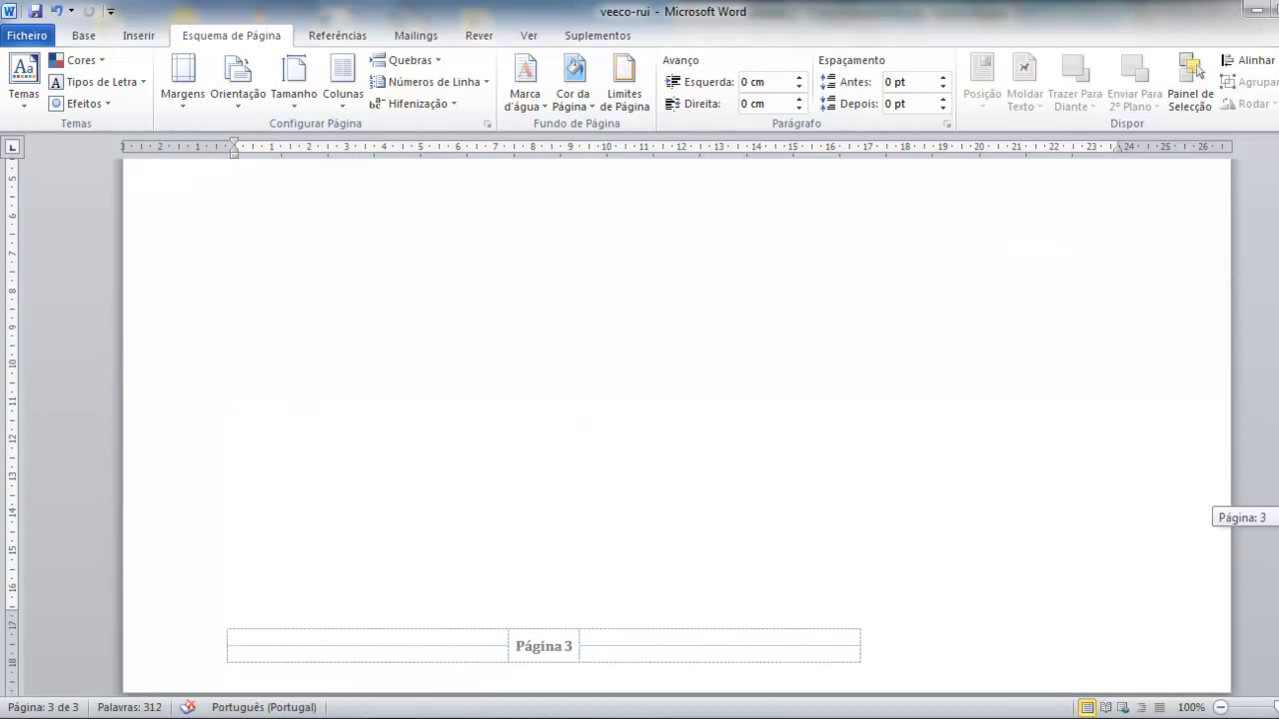
{"action": "scroll", "coordinate": [676, 424], "scroll_direction": "up", "scroll_amount": 15}
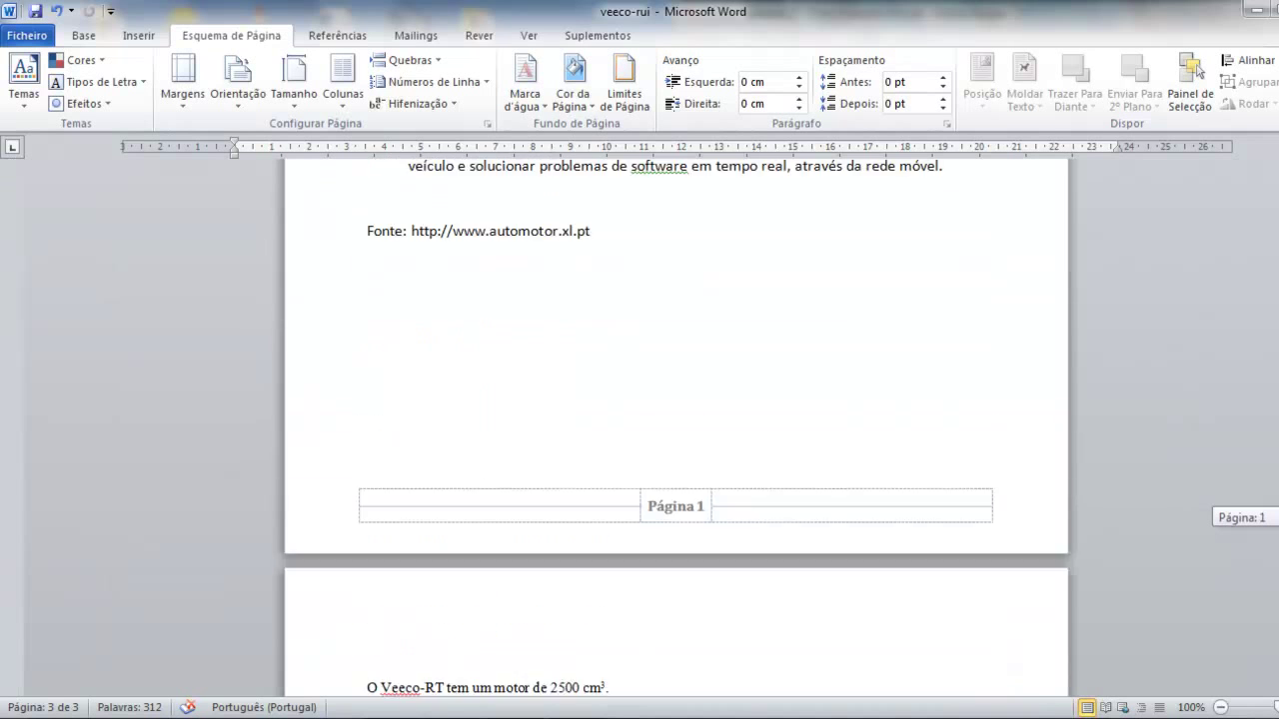
{"action": "scroll", "coordinate": [677, 424], "scroll_direction": "up", "scroll_amount": 3}
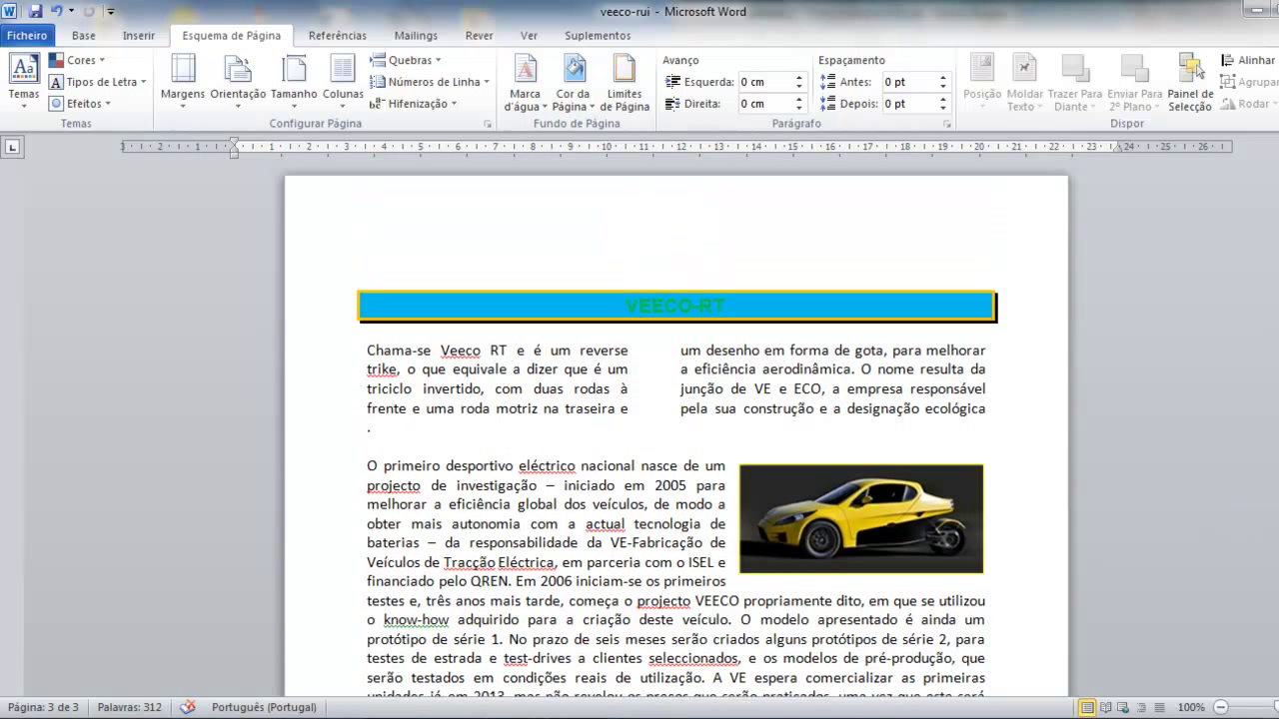
{"action": "left_click", "coordinate": [84, 35]}
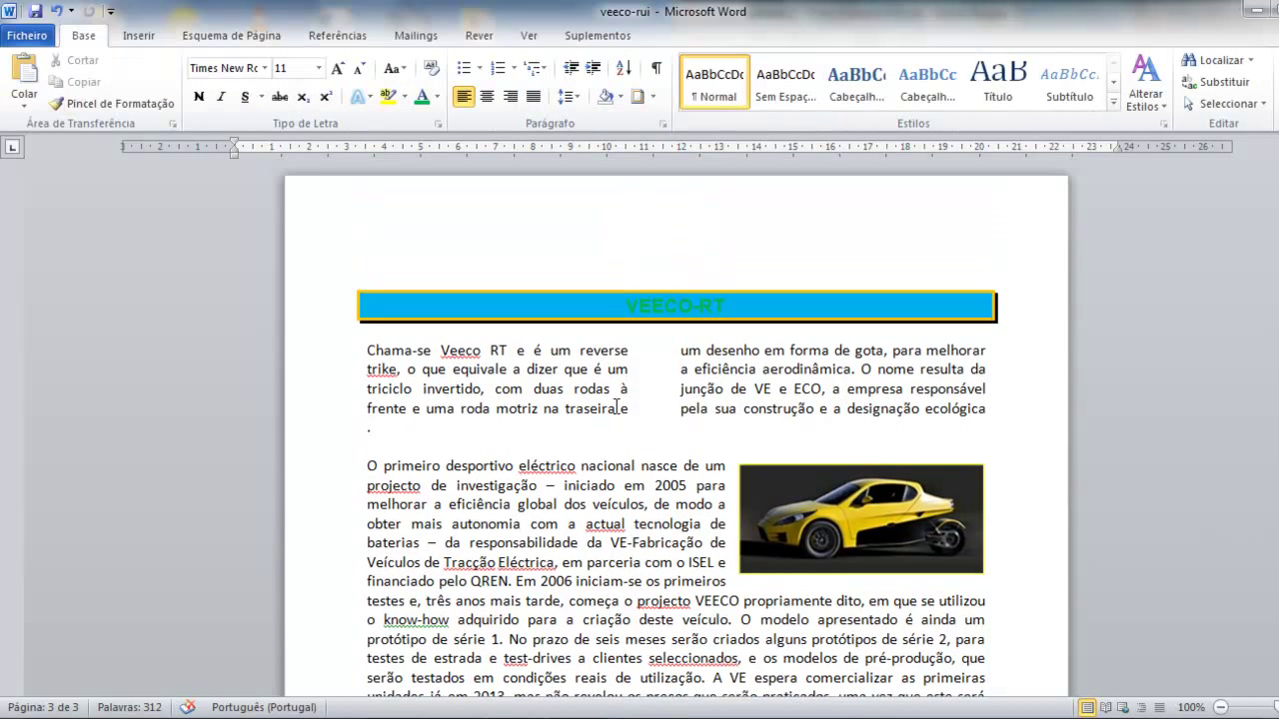
{"action": "left_click", "coordinate": [575, 436]}
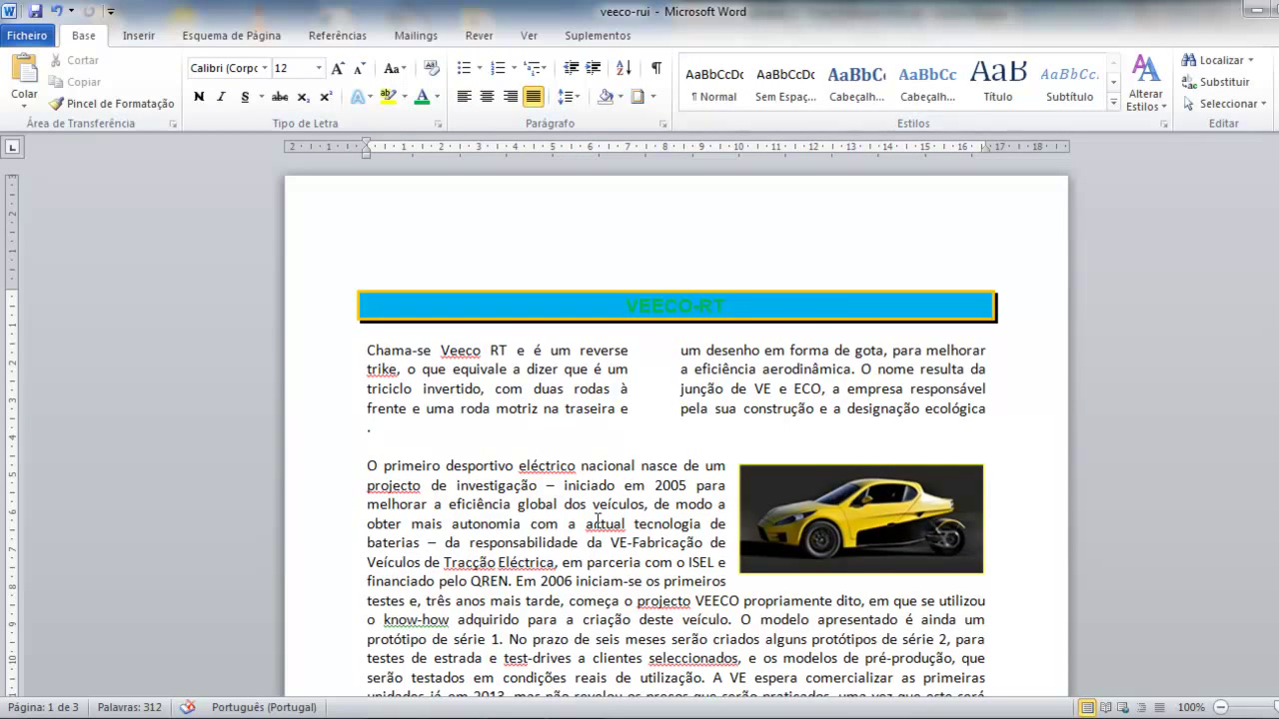
{"action": "scroll", "coordinate": [618, 535], "scroll_direction": "down", "scroll_amount": 8}
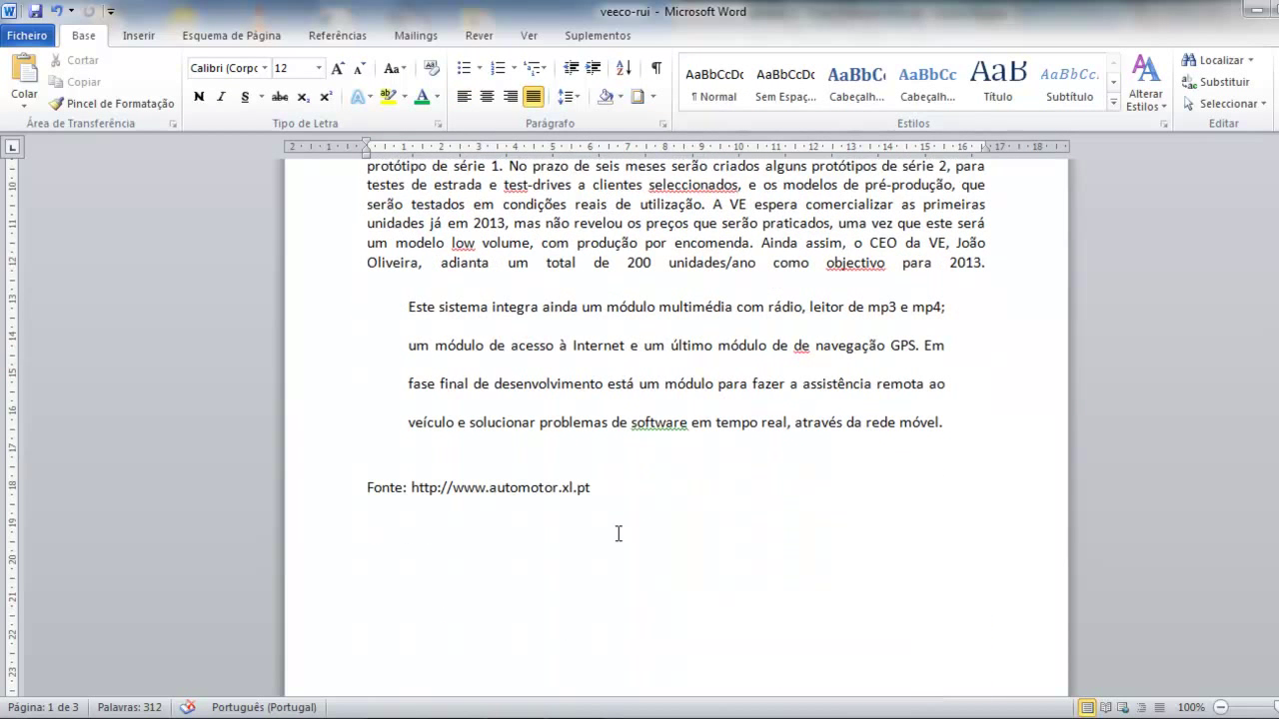